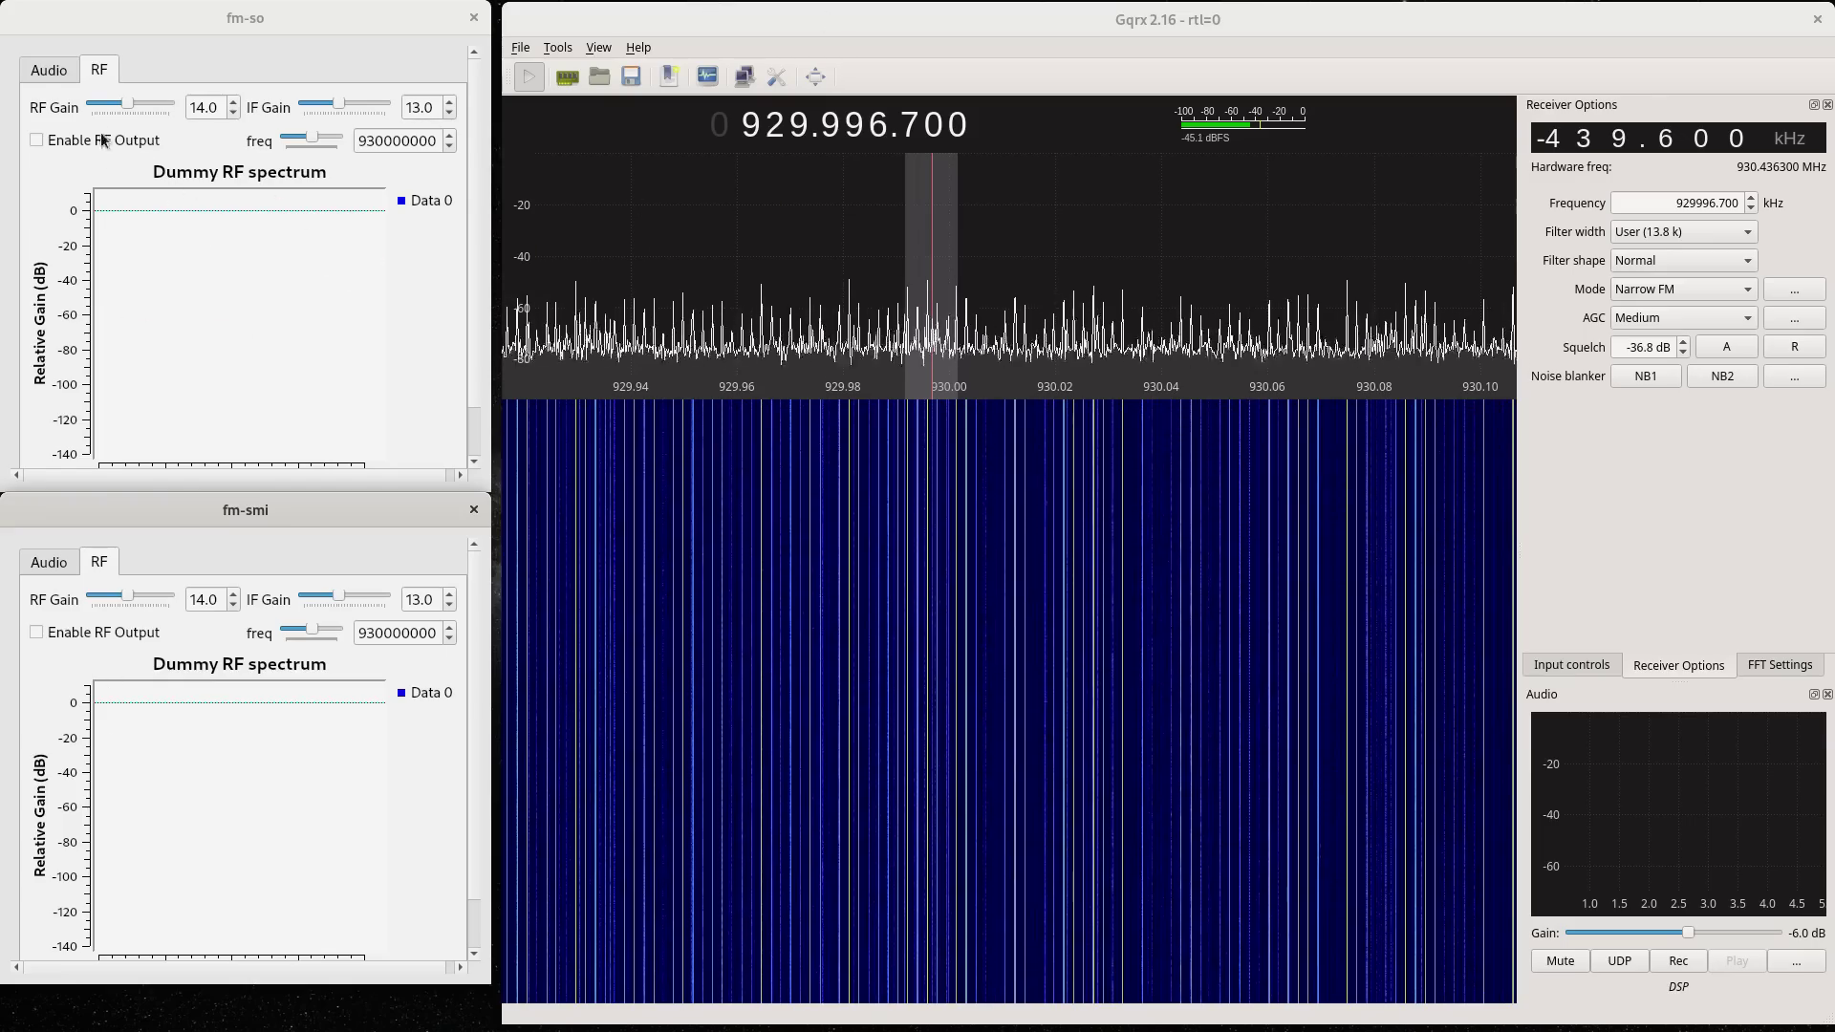
# Step: Enable fm-so's RF output and tune Gqrx onto its carrier at 929.999.900
pyautogui.click(57, 72)
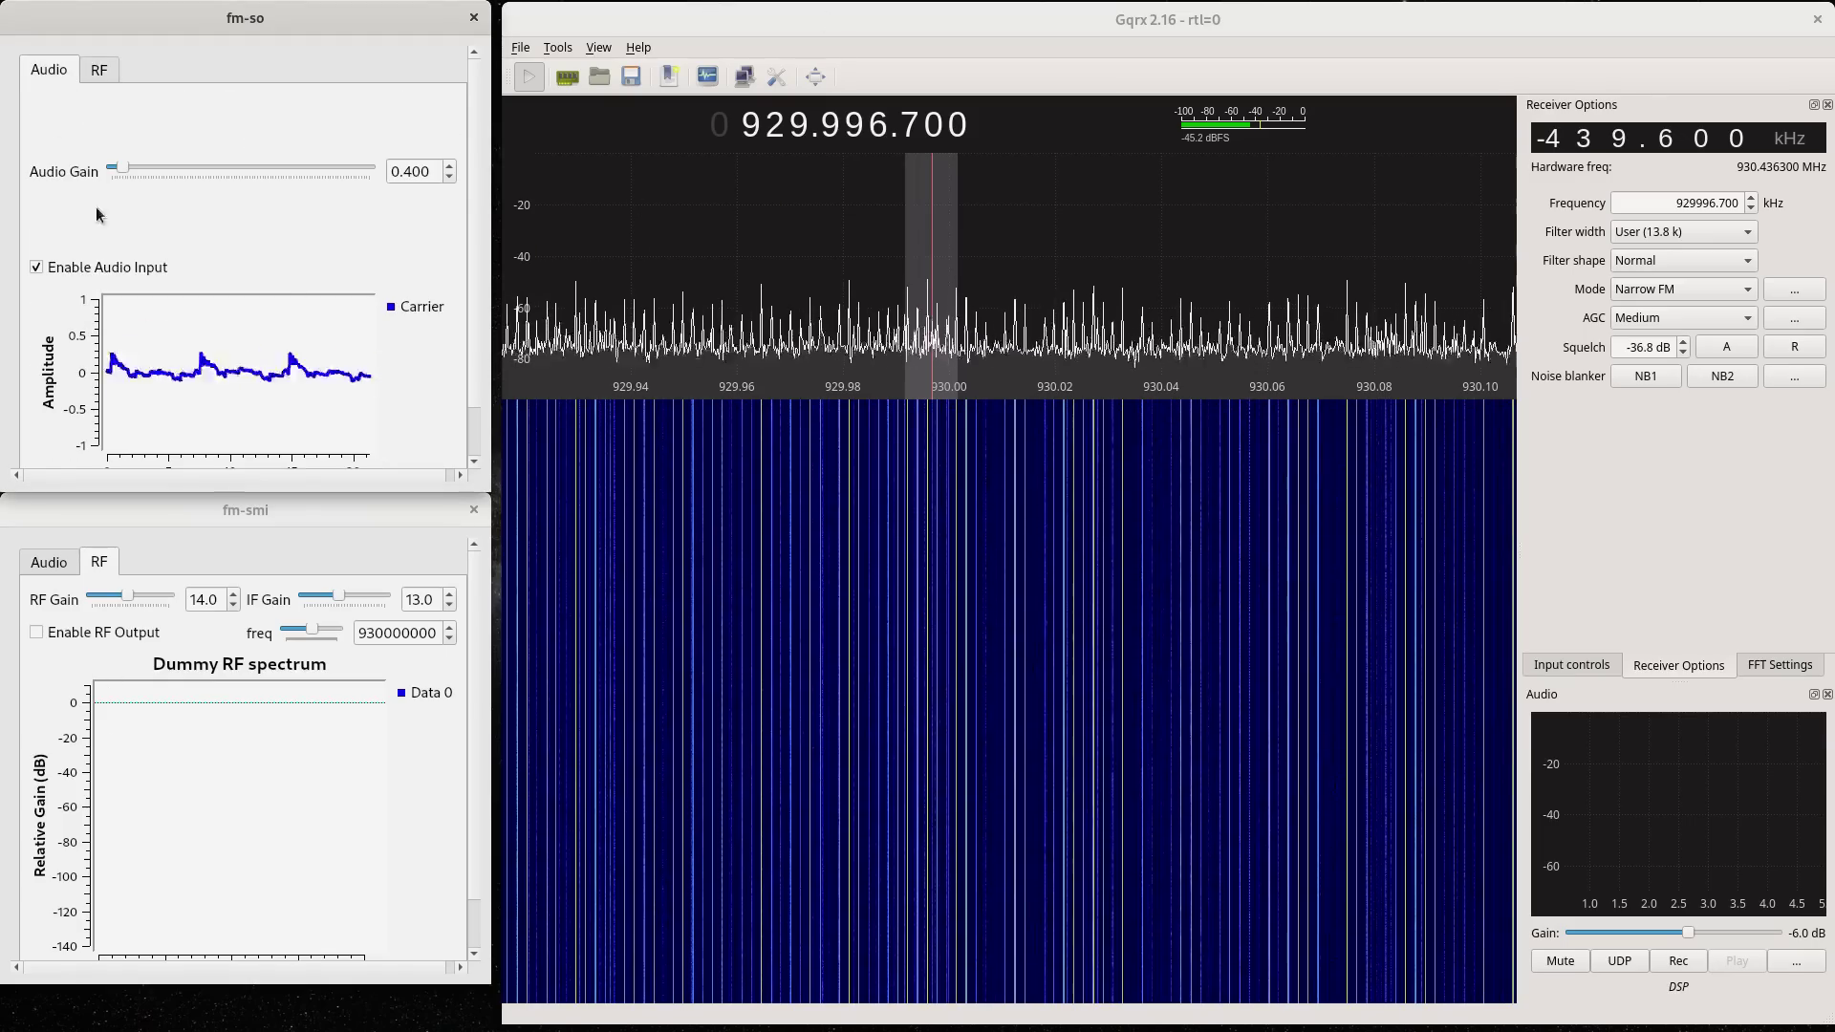
pyautogui.click(97, 71)
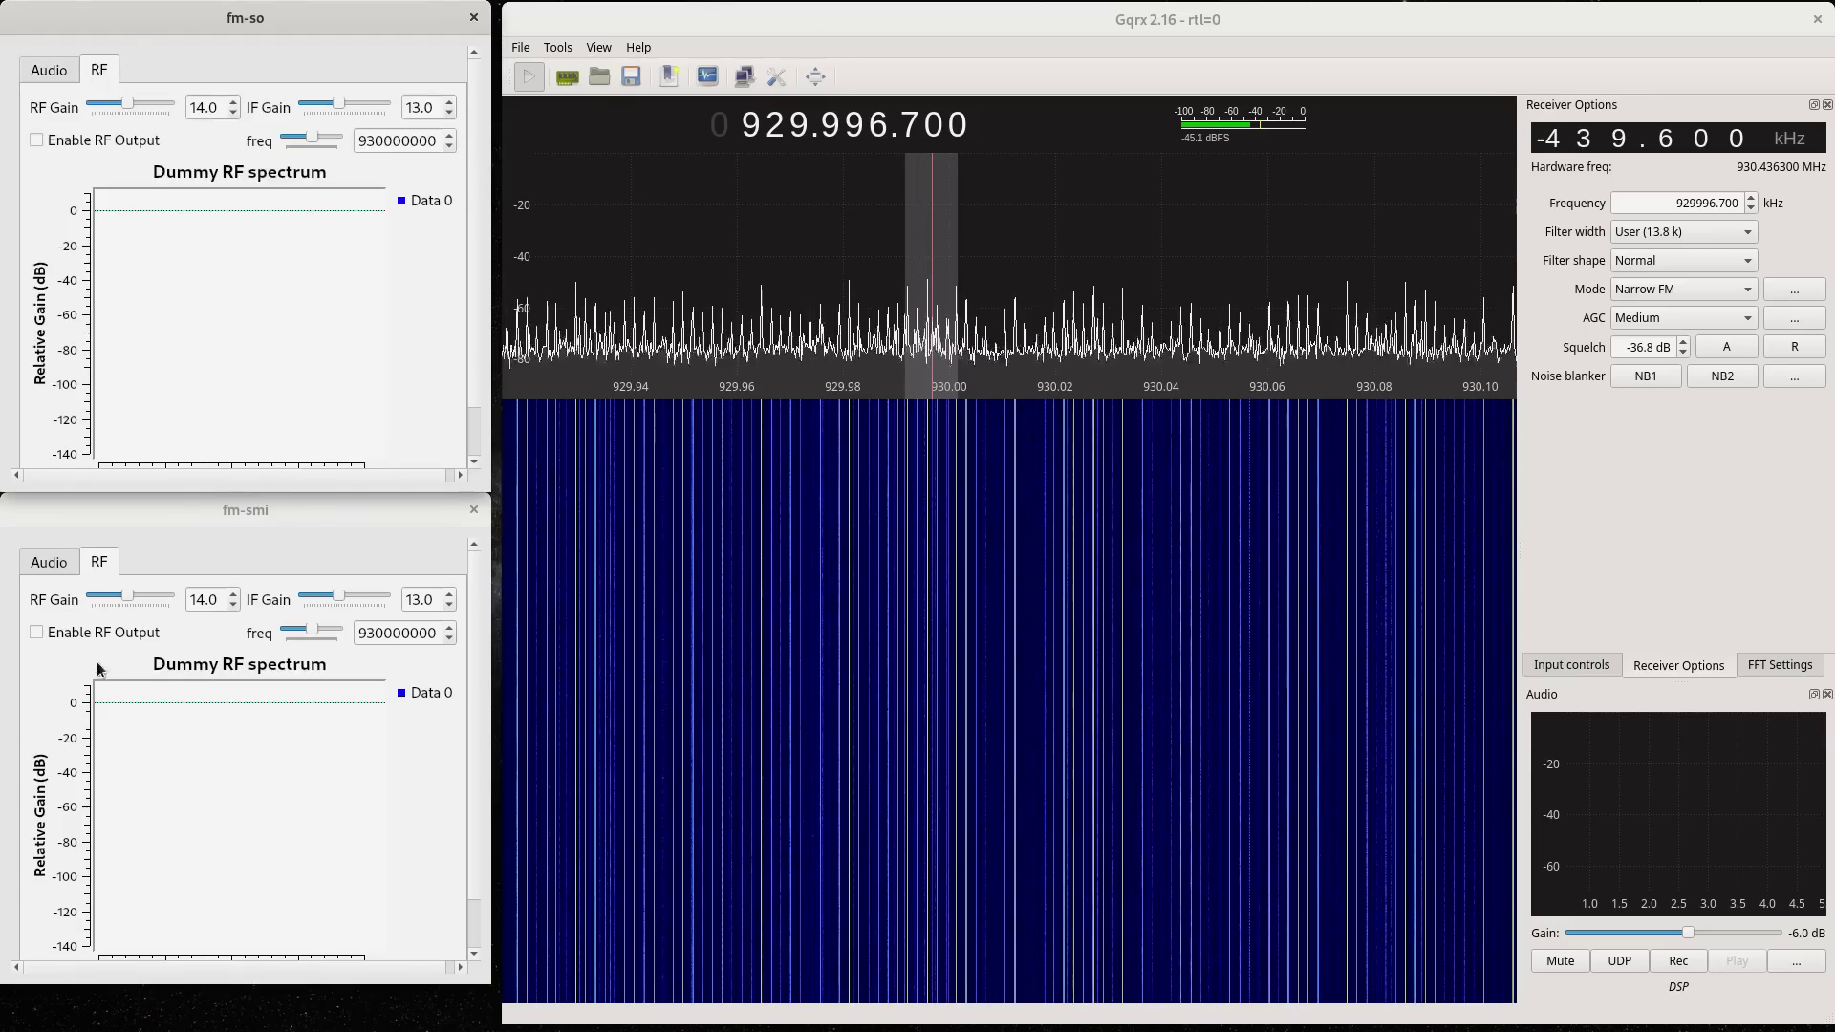
pyautogui.click(59, 570)
pyautogui.click(104, 570)
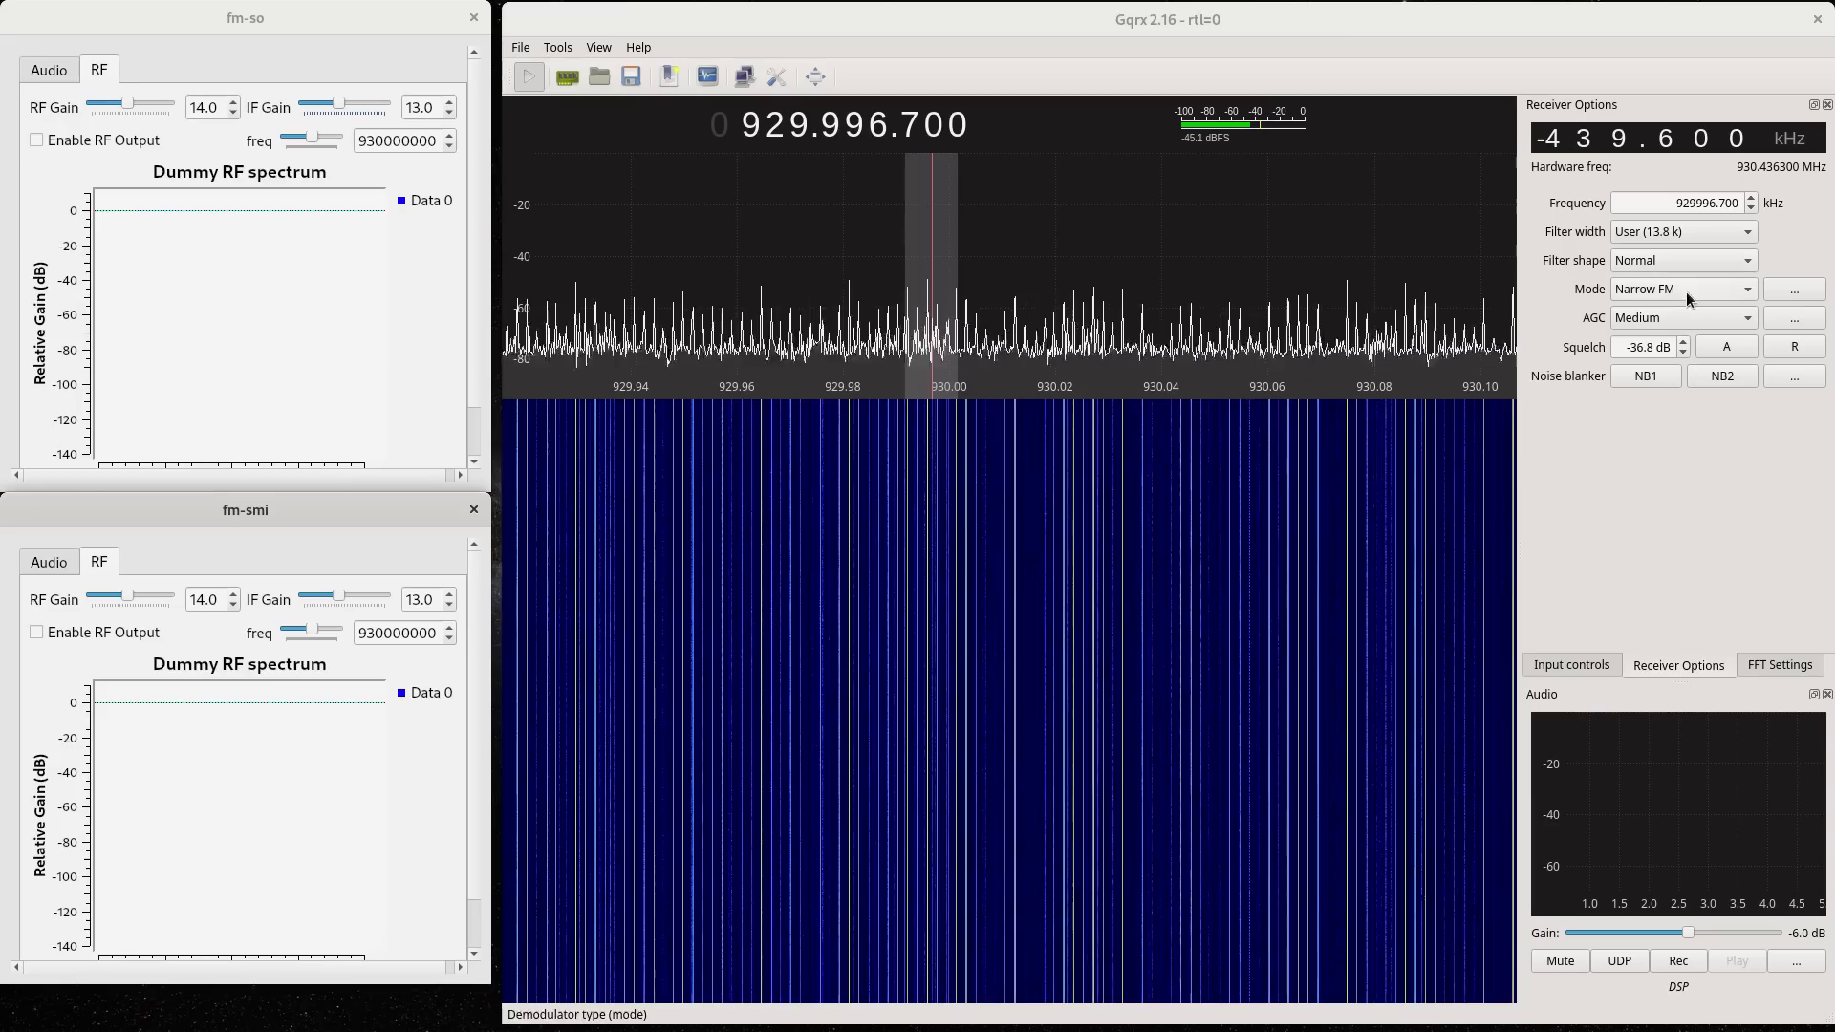
pyautogui.click(102, 143)
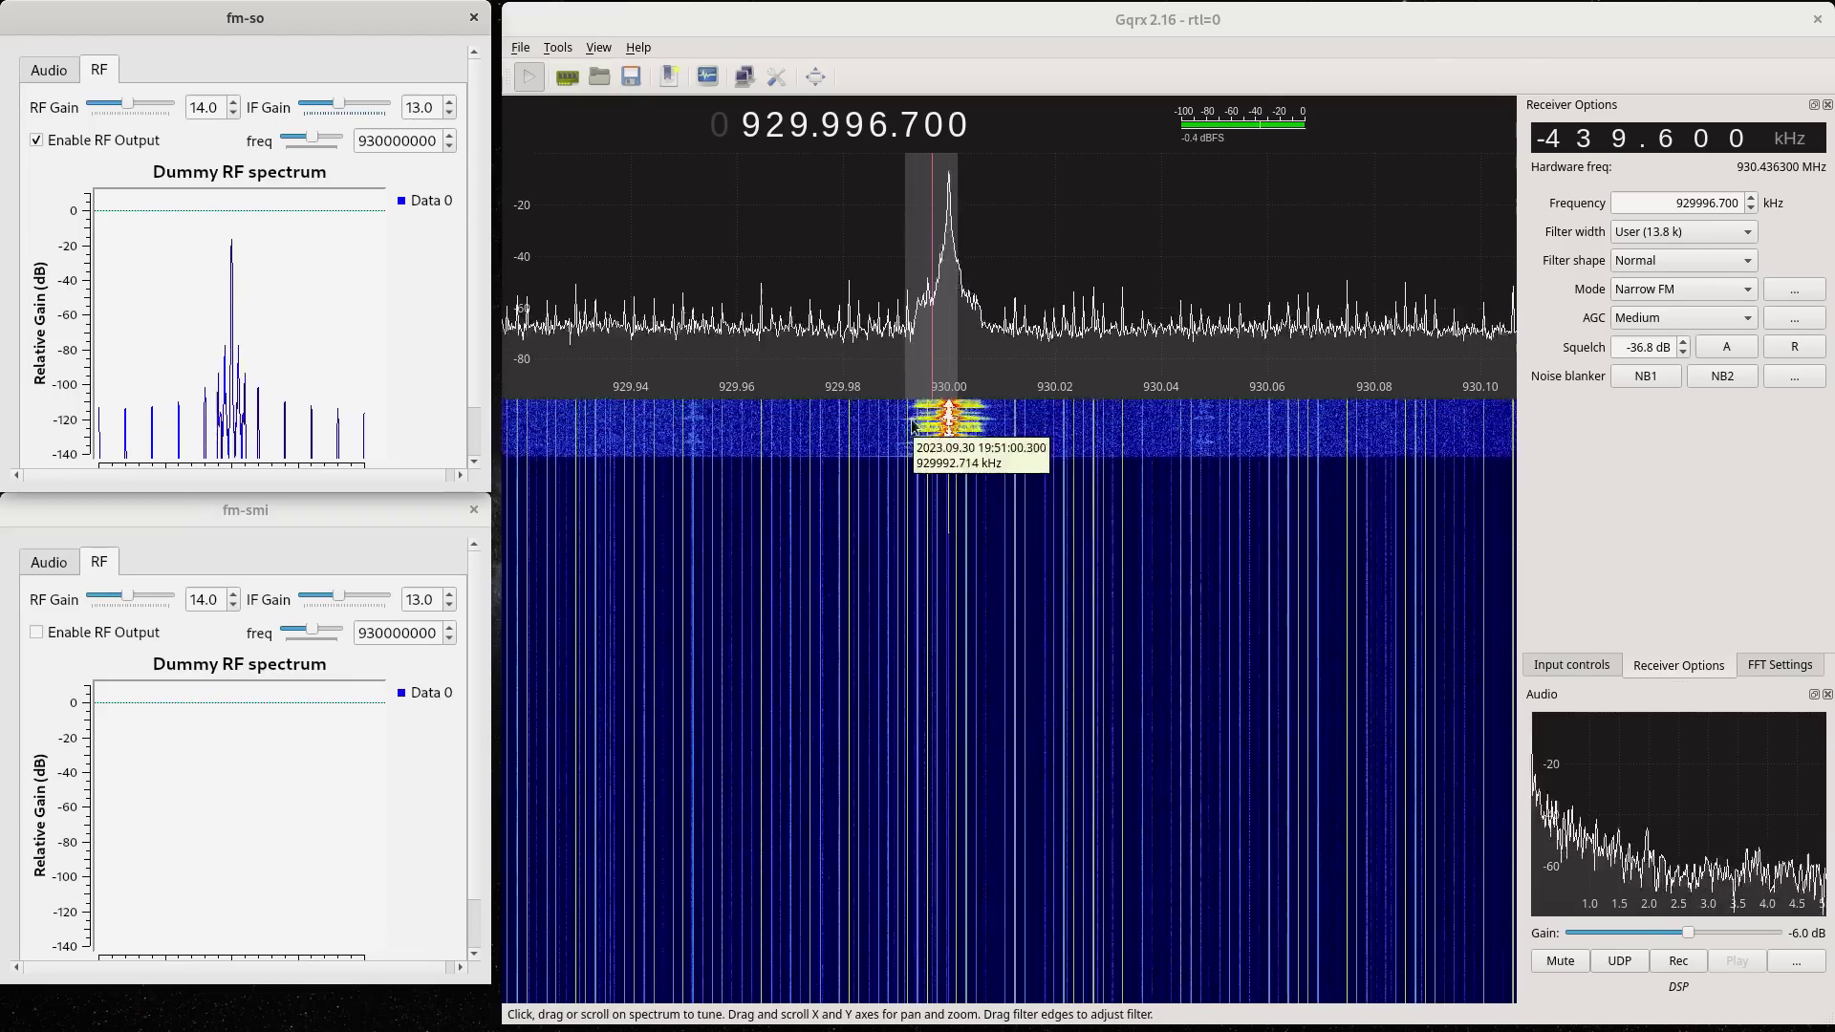
pyautogui.click(950, 431)
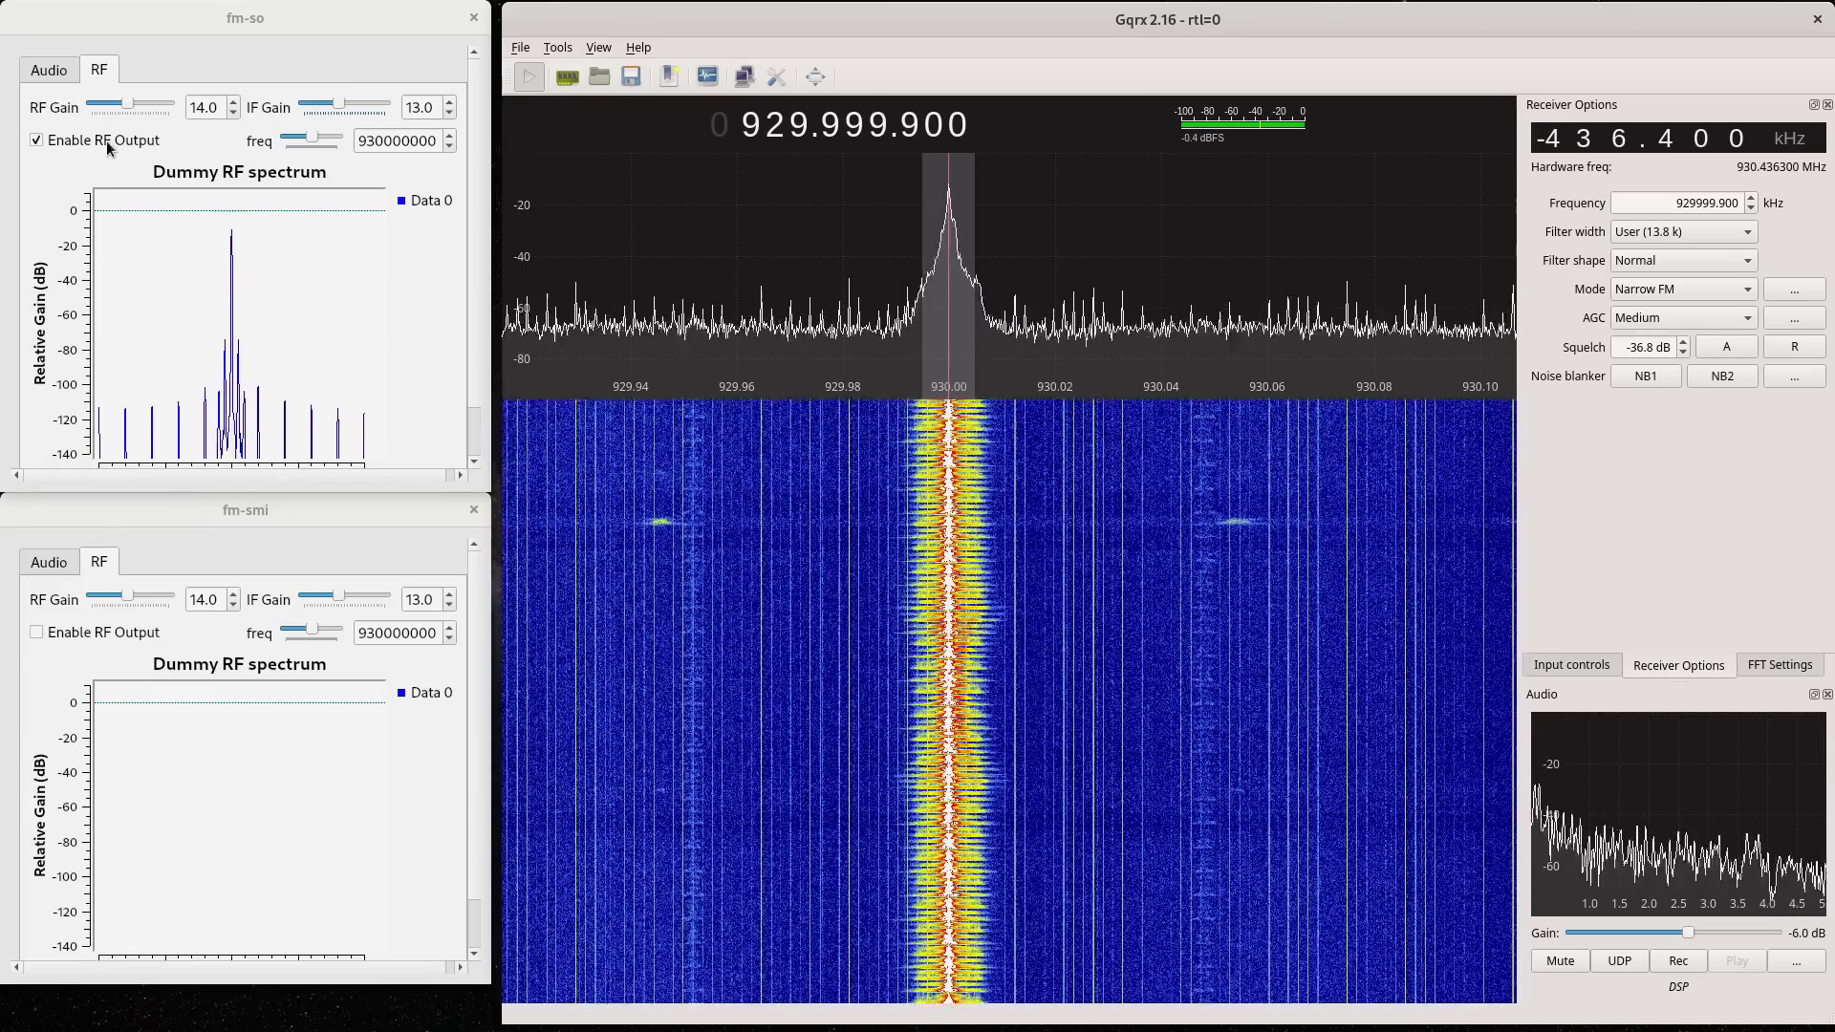
# Step: Move transmission from fm-so to fm-smi and raise fm-smi's audio gain to 0.700
pyautogui.click(106, 141)
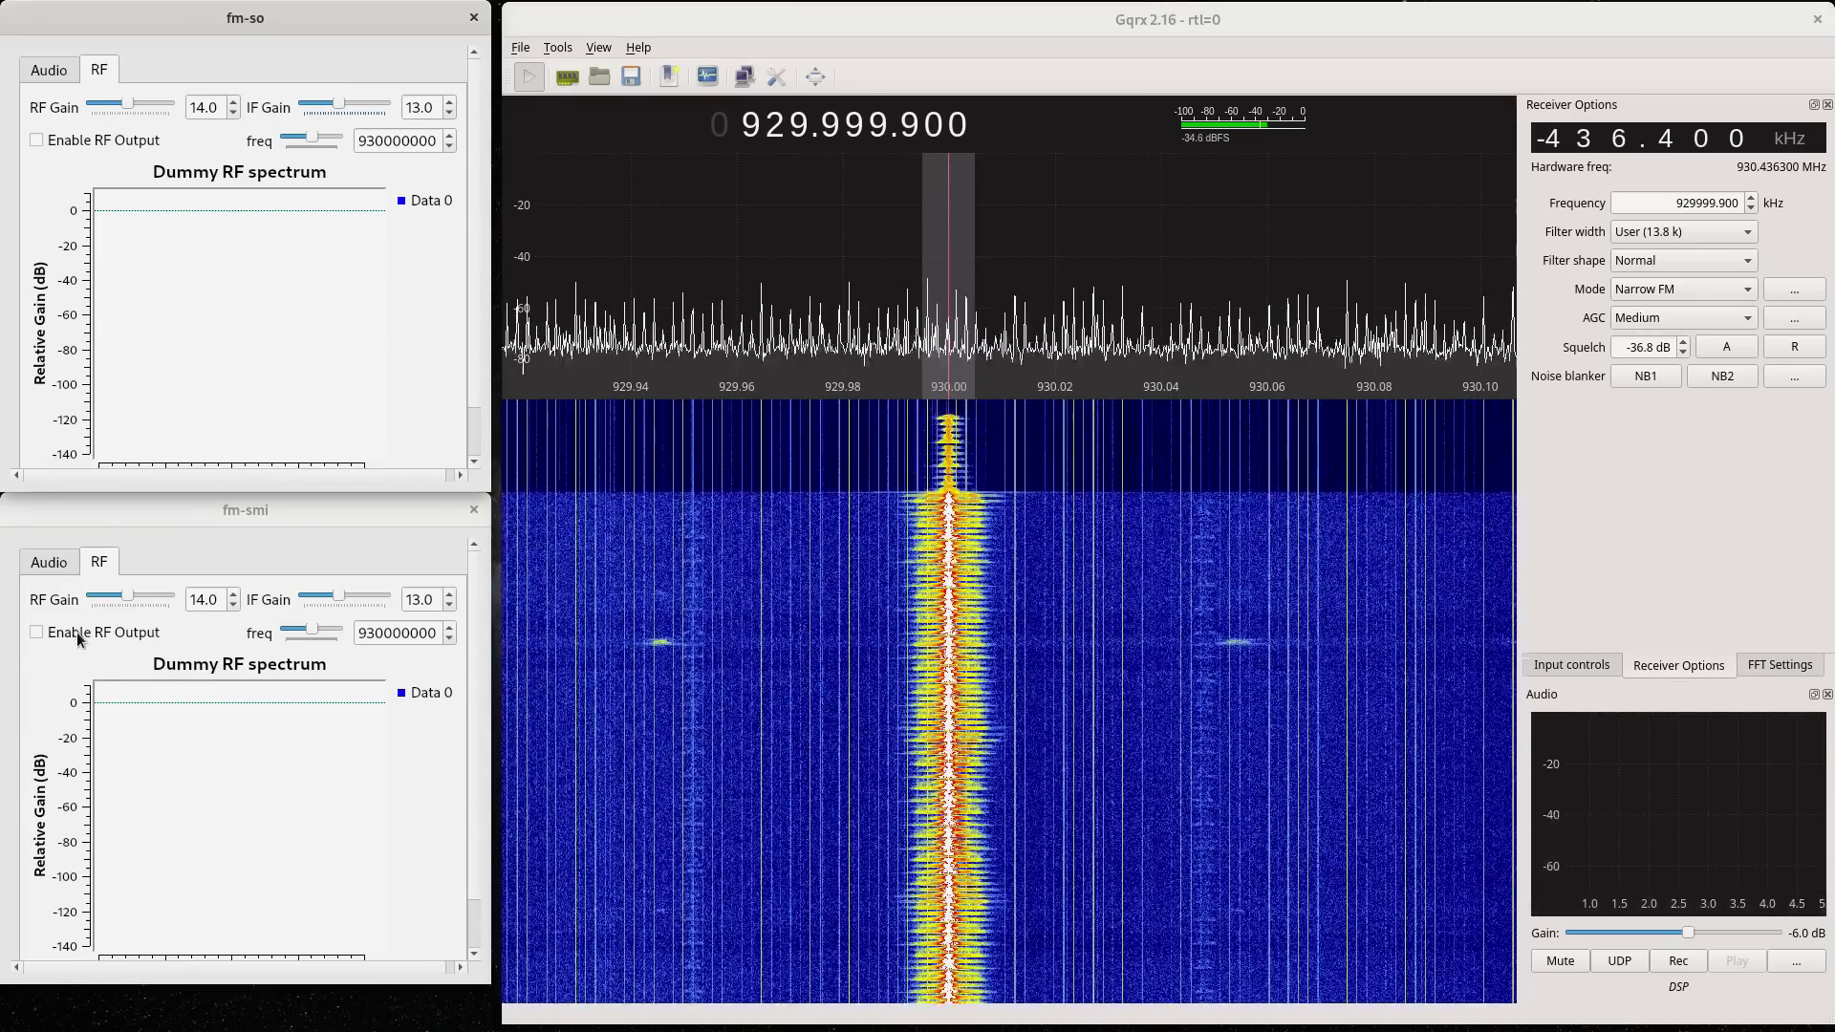
pyautogui.click(80, 635)
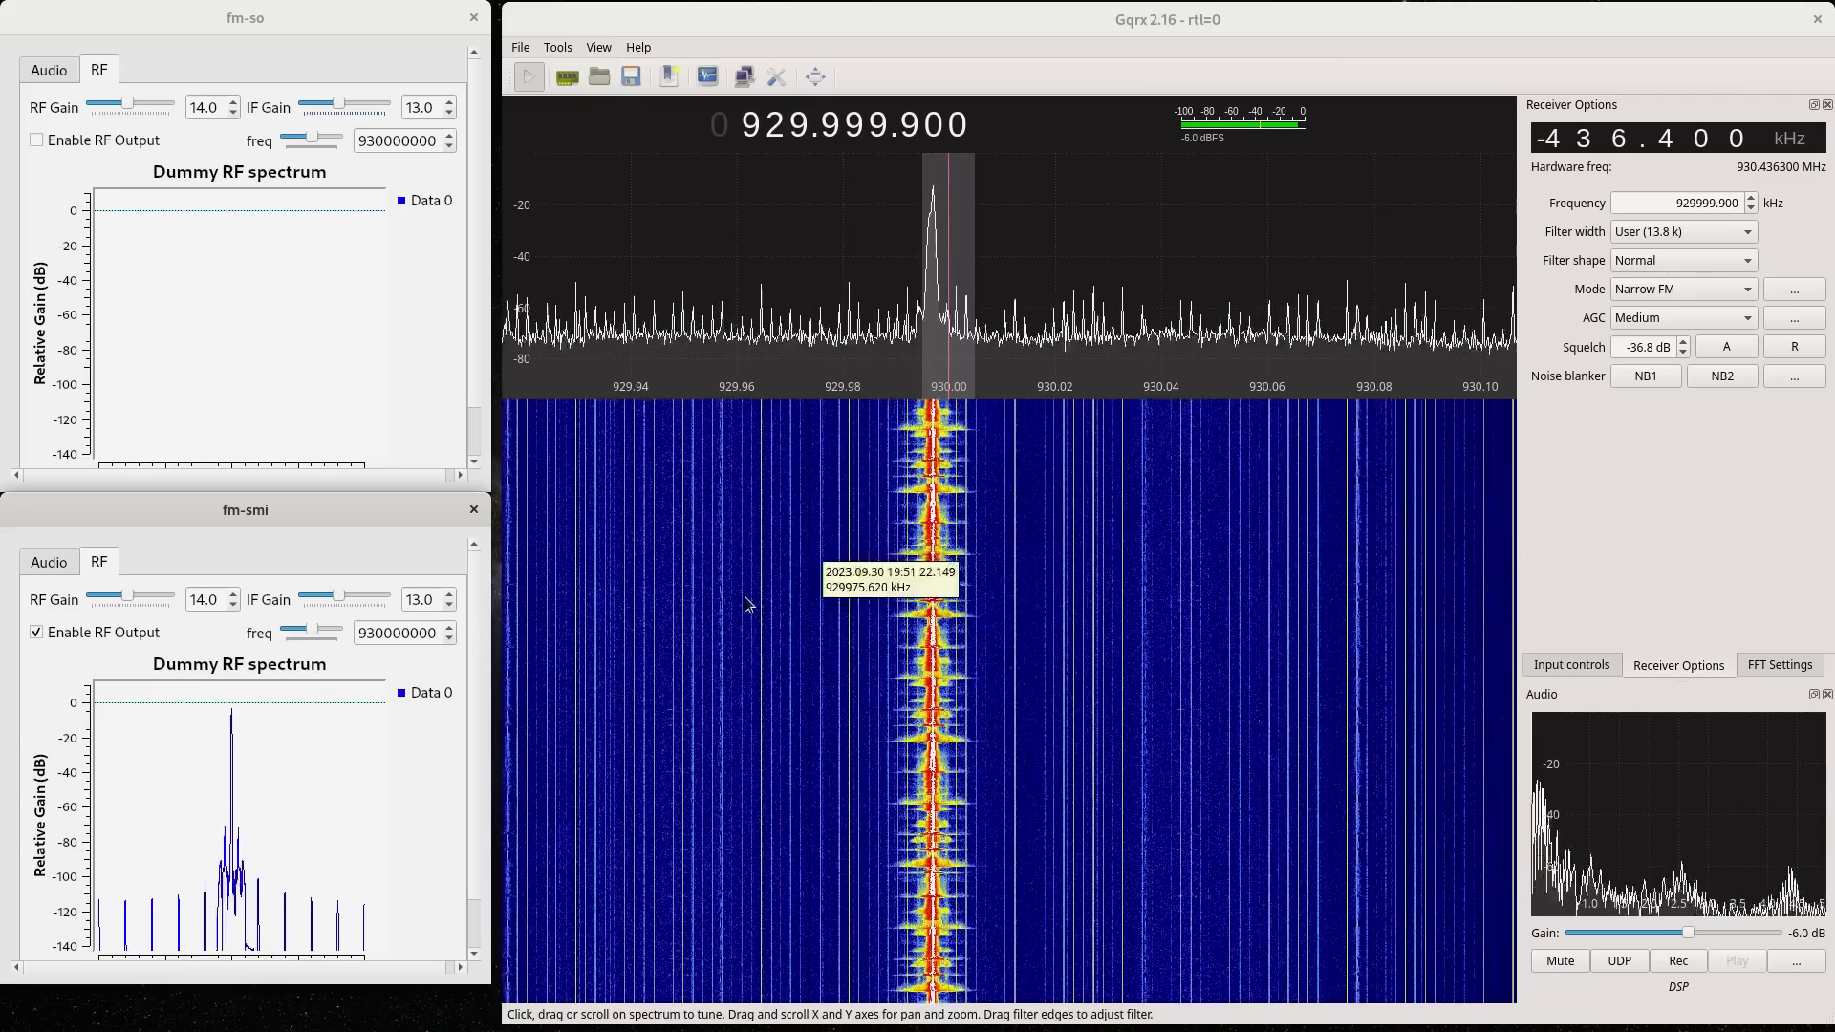
pyautogui.click(56, 566)
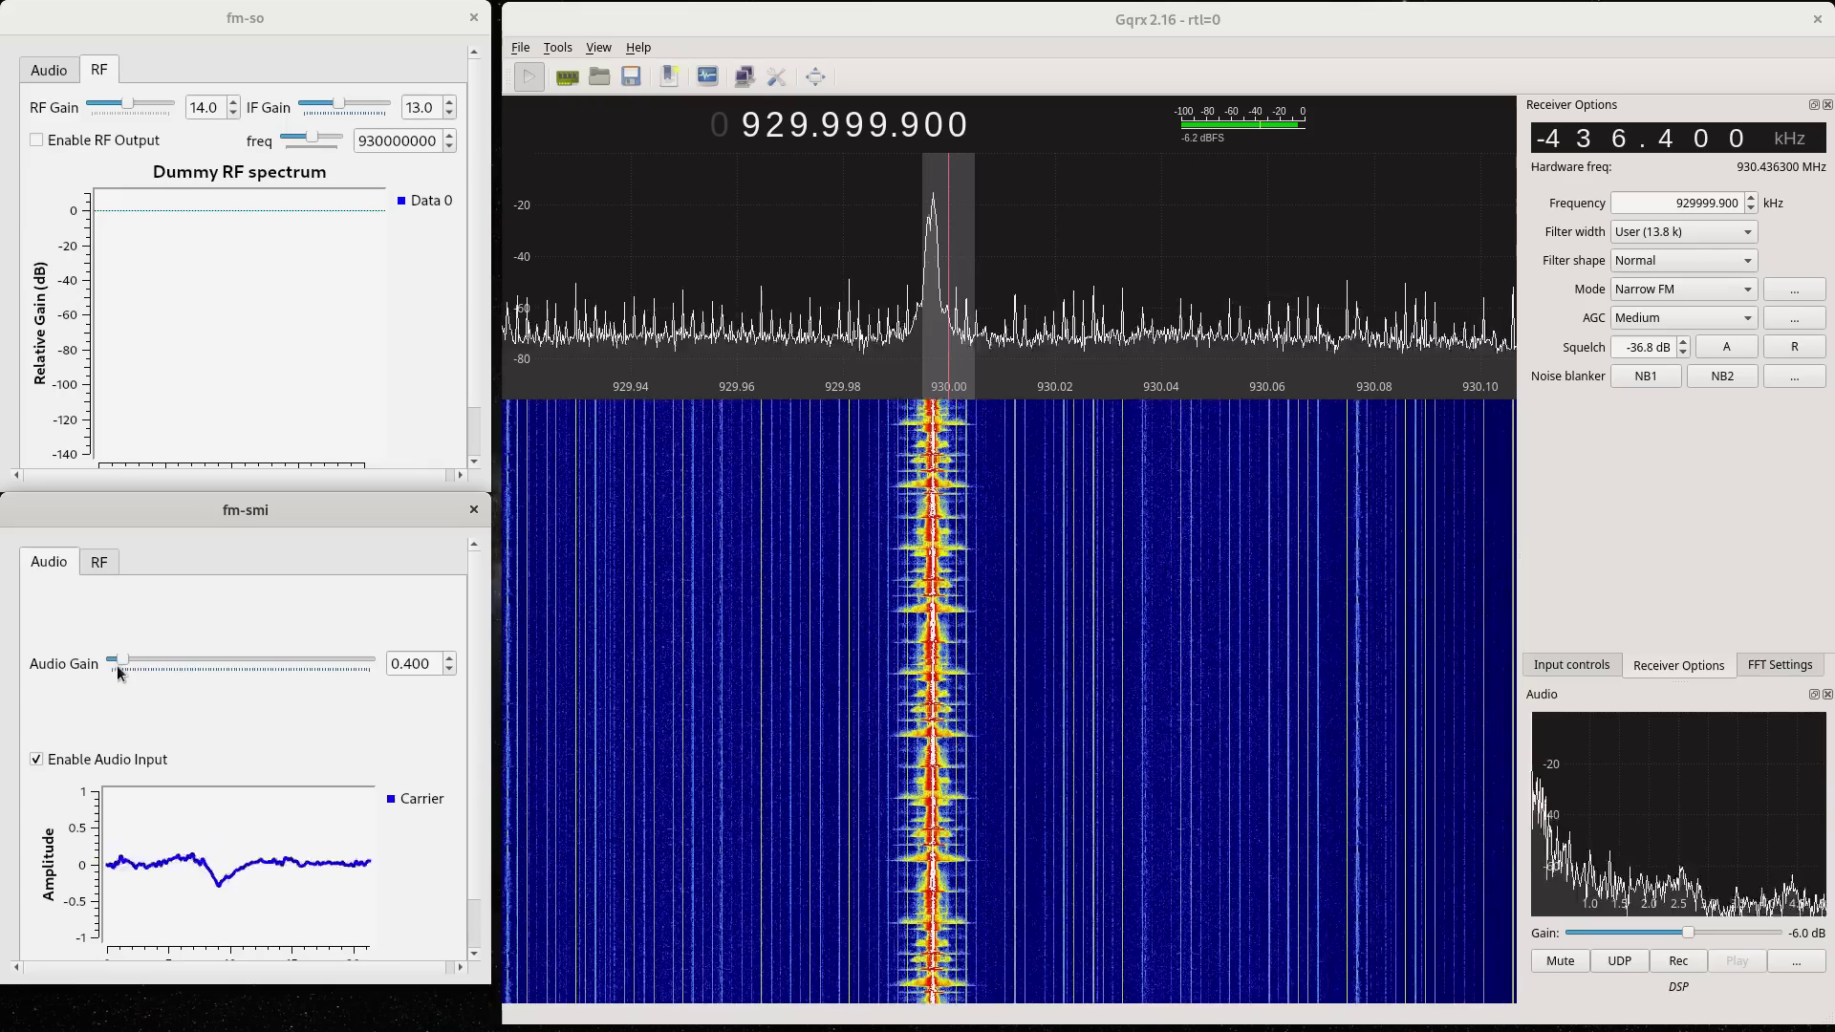
pyautogui.moveTo(119, 659); pyautogui.dragTo(125, 662)
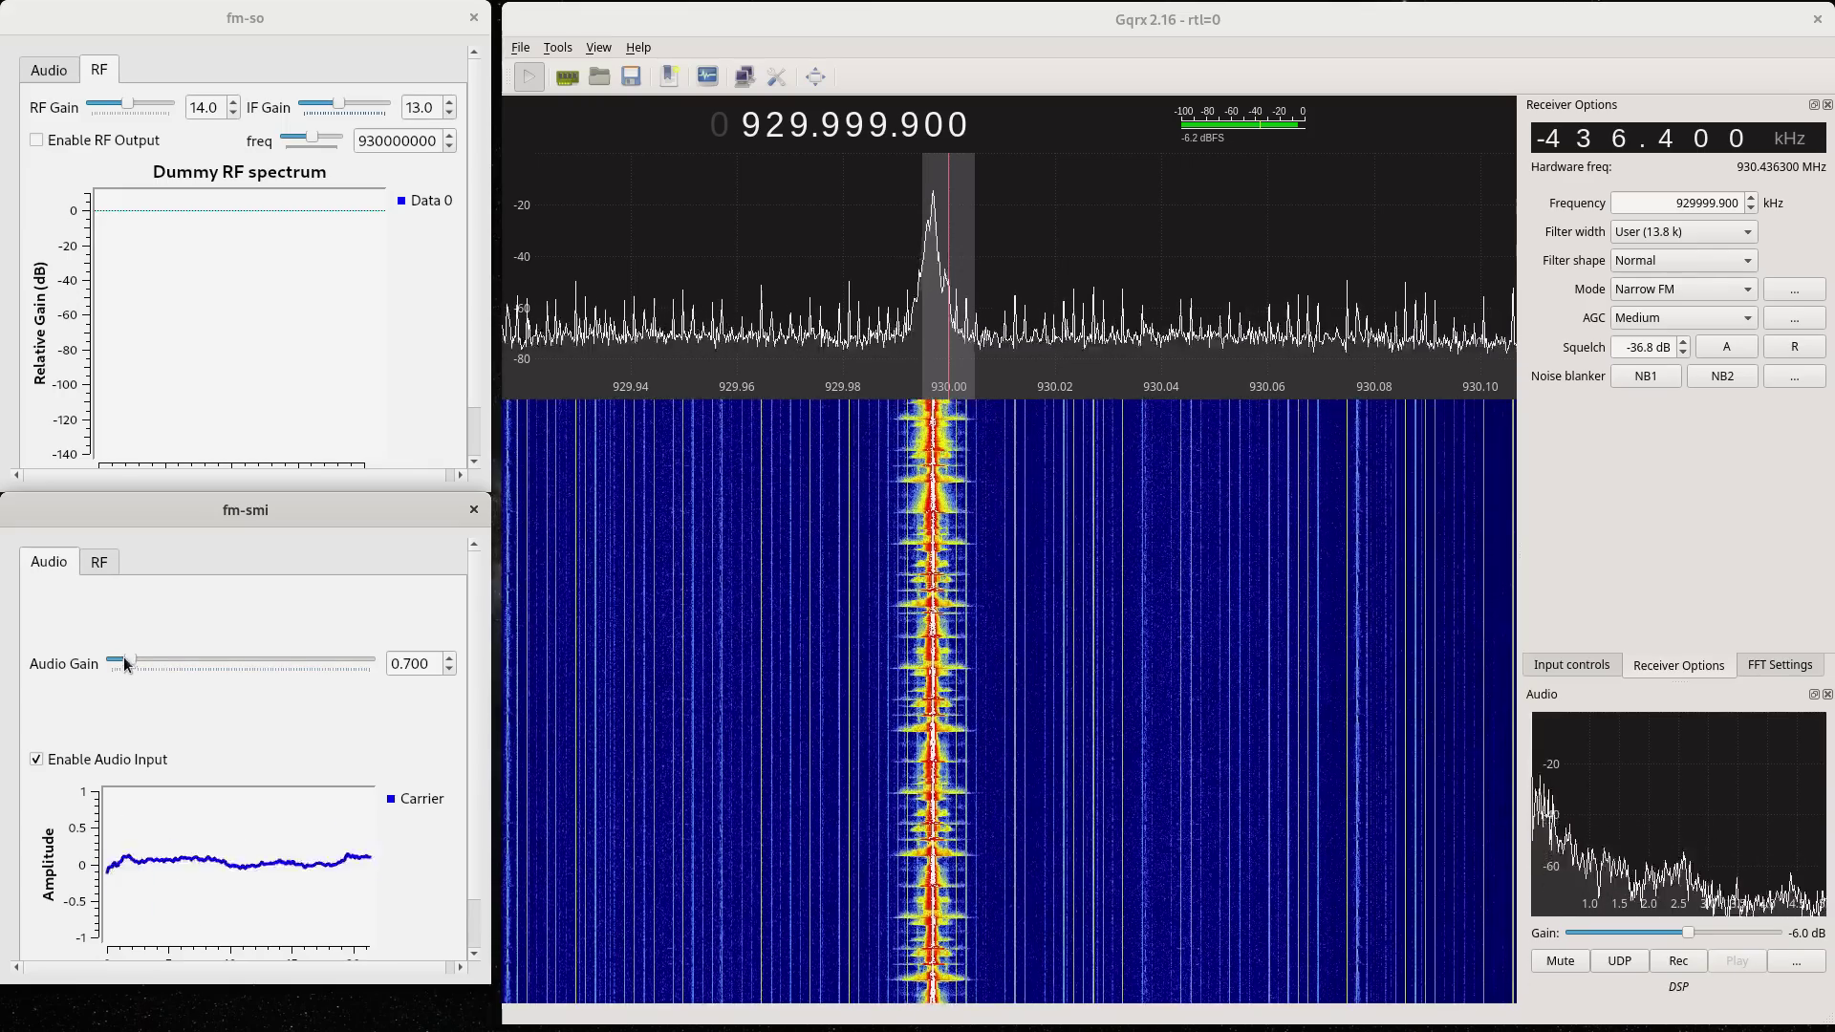
# Step: Run fm-so and fm-smi together with both RF outputs enabled
pyautogui.click(101, 563)
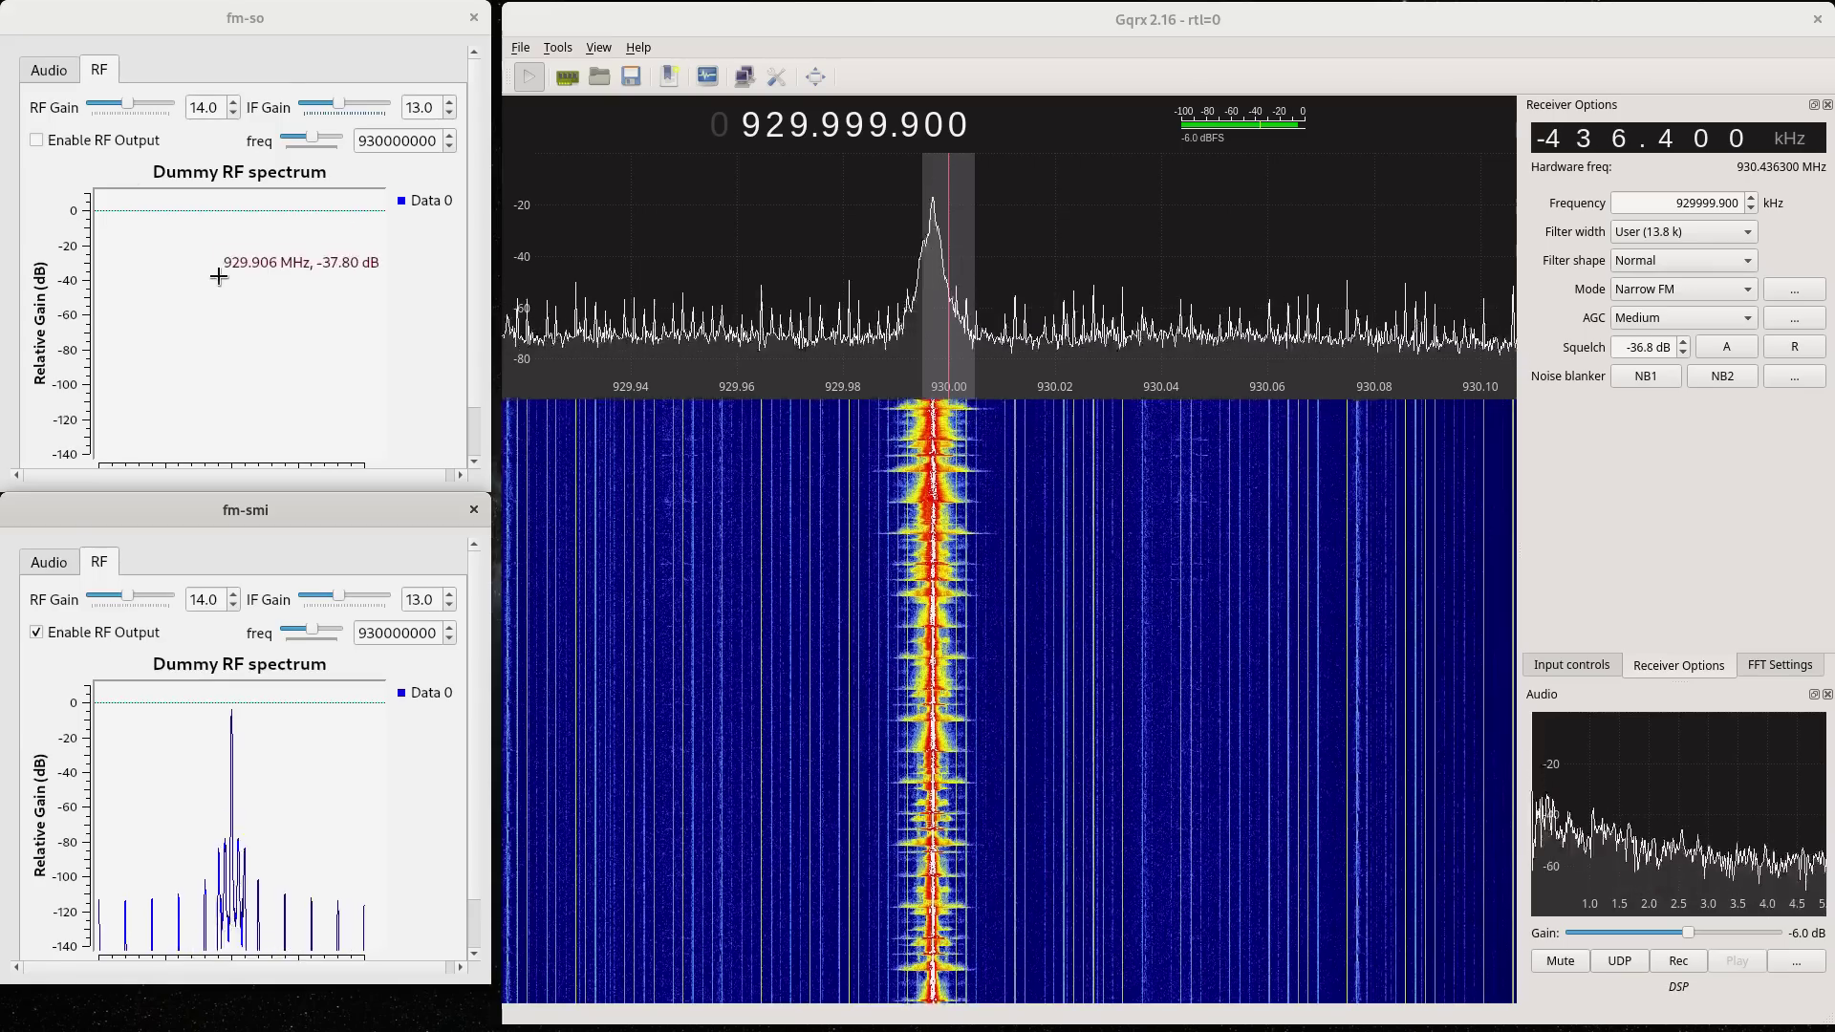
pyautogui.click(100, 141)
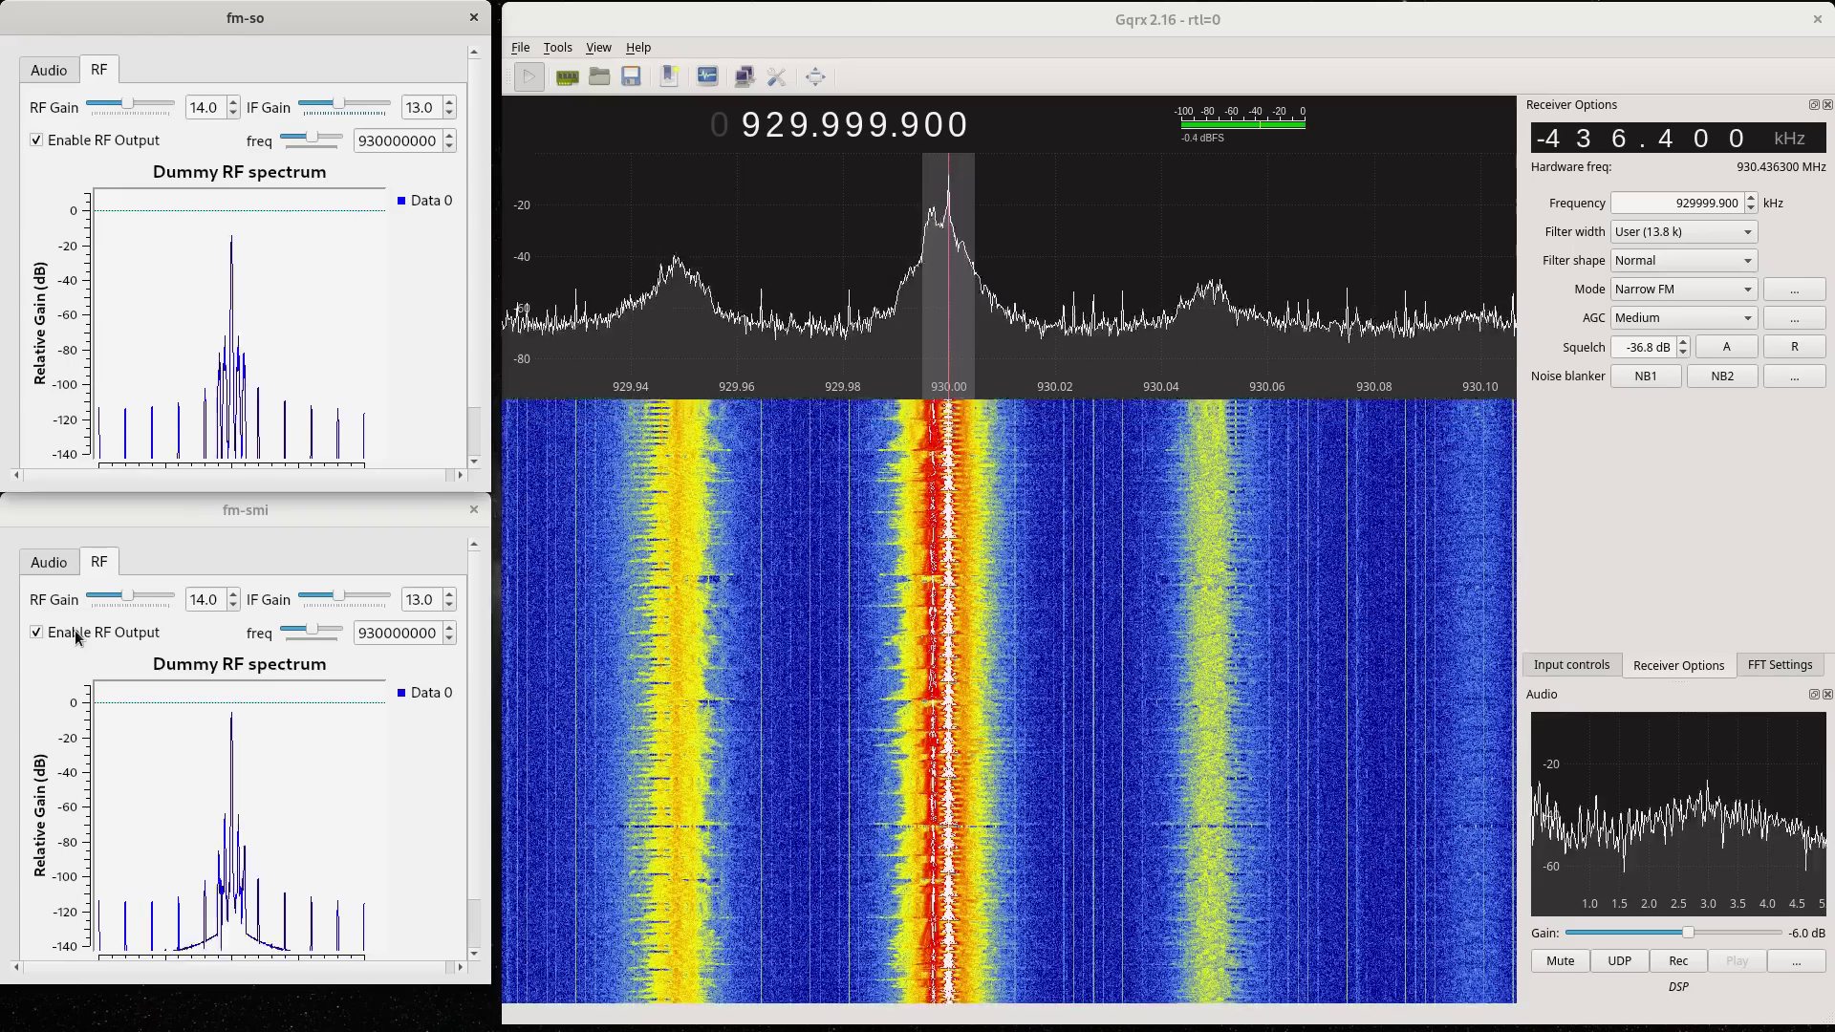
pyautogui.click(75, 631)
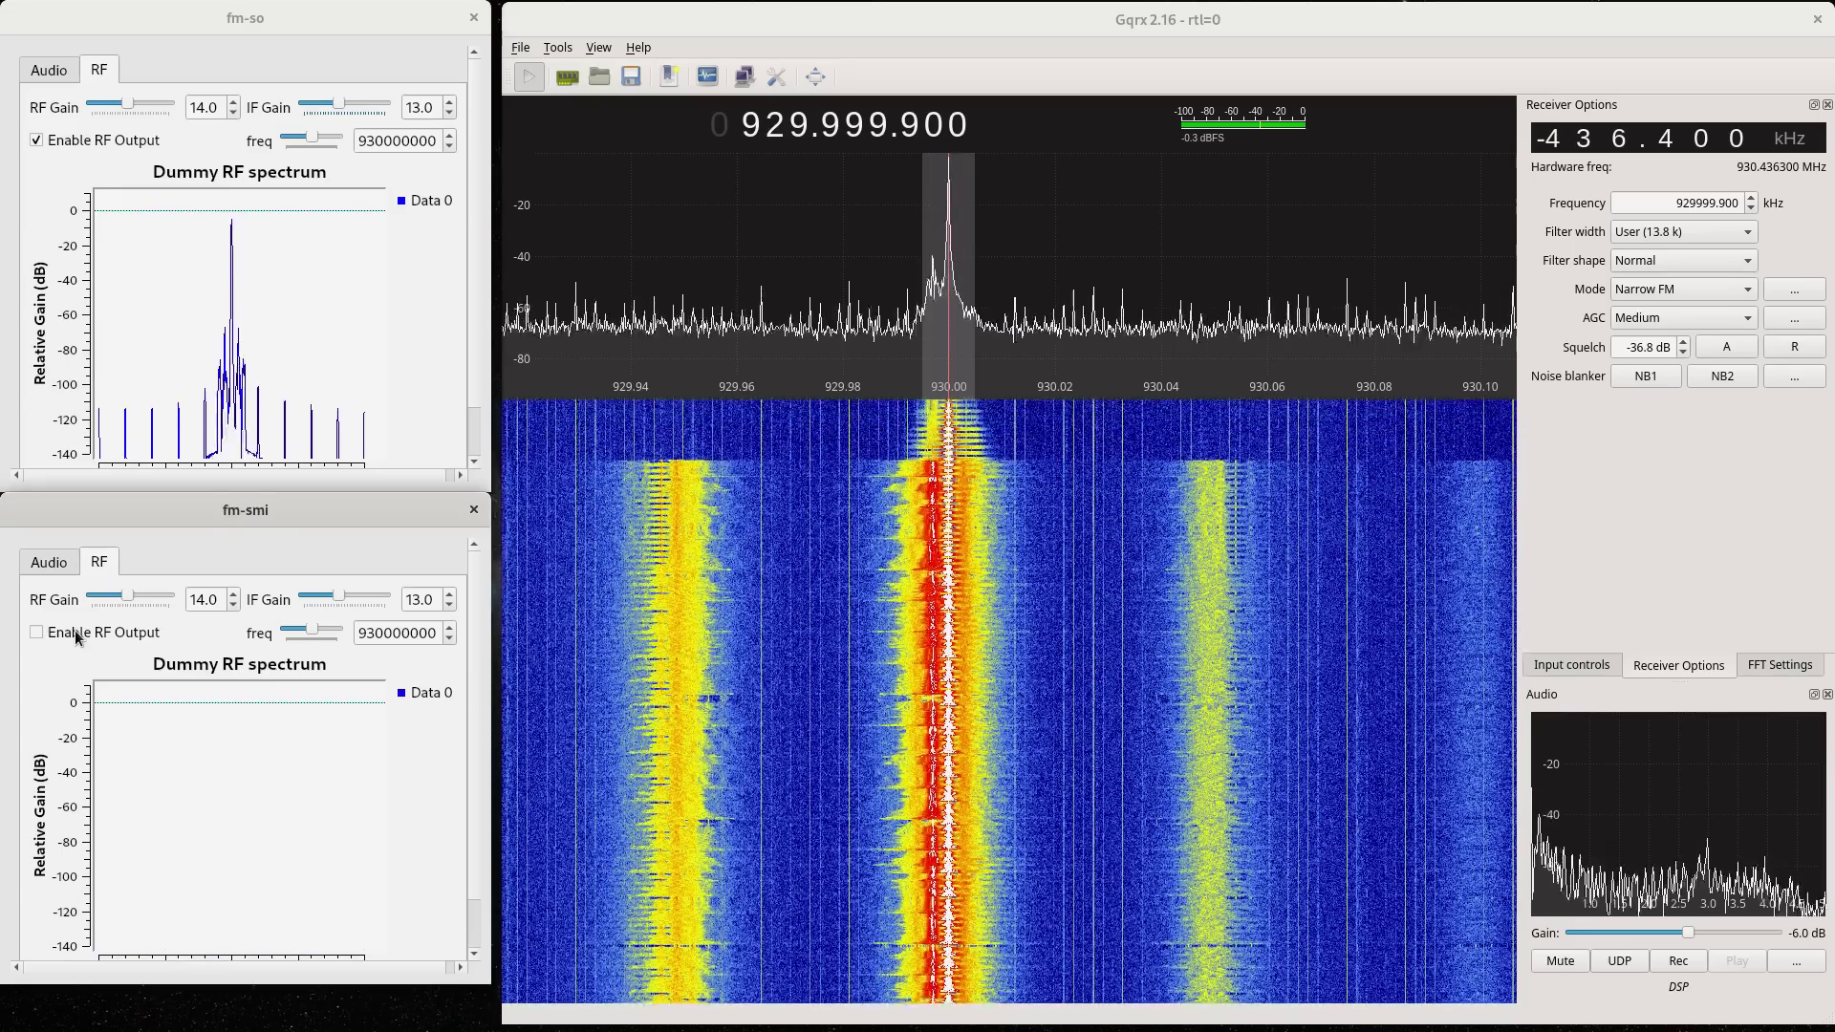
pyautogui.click(75, 631)
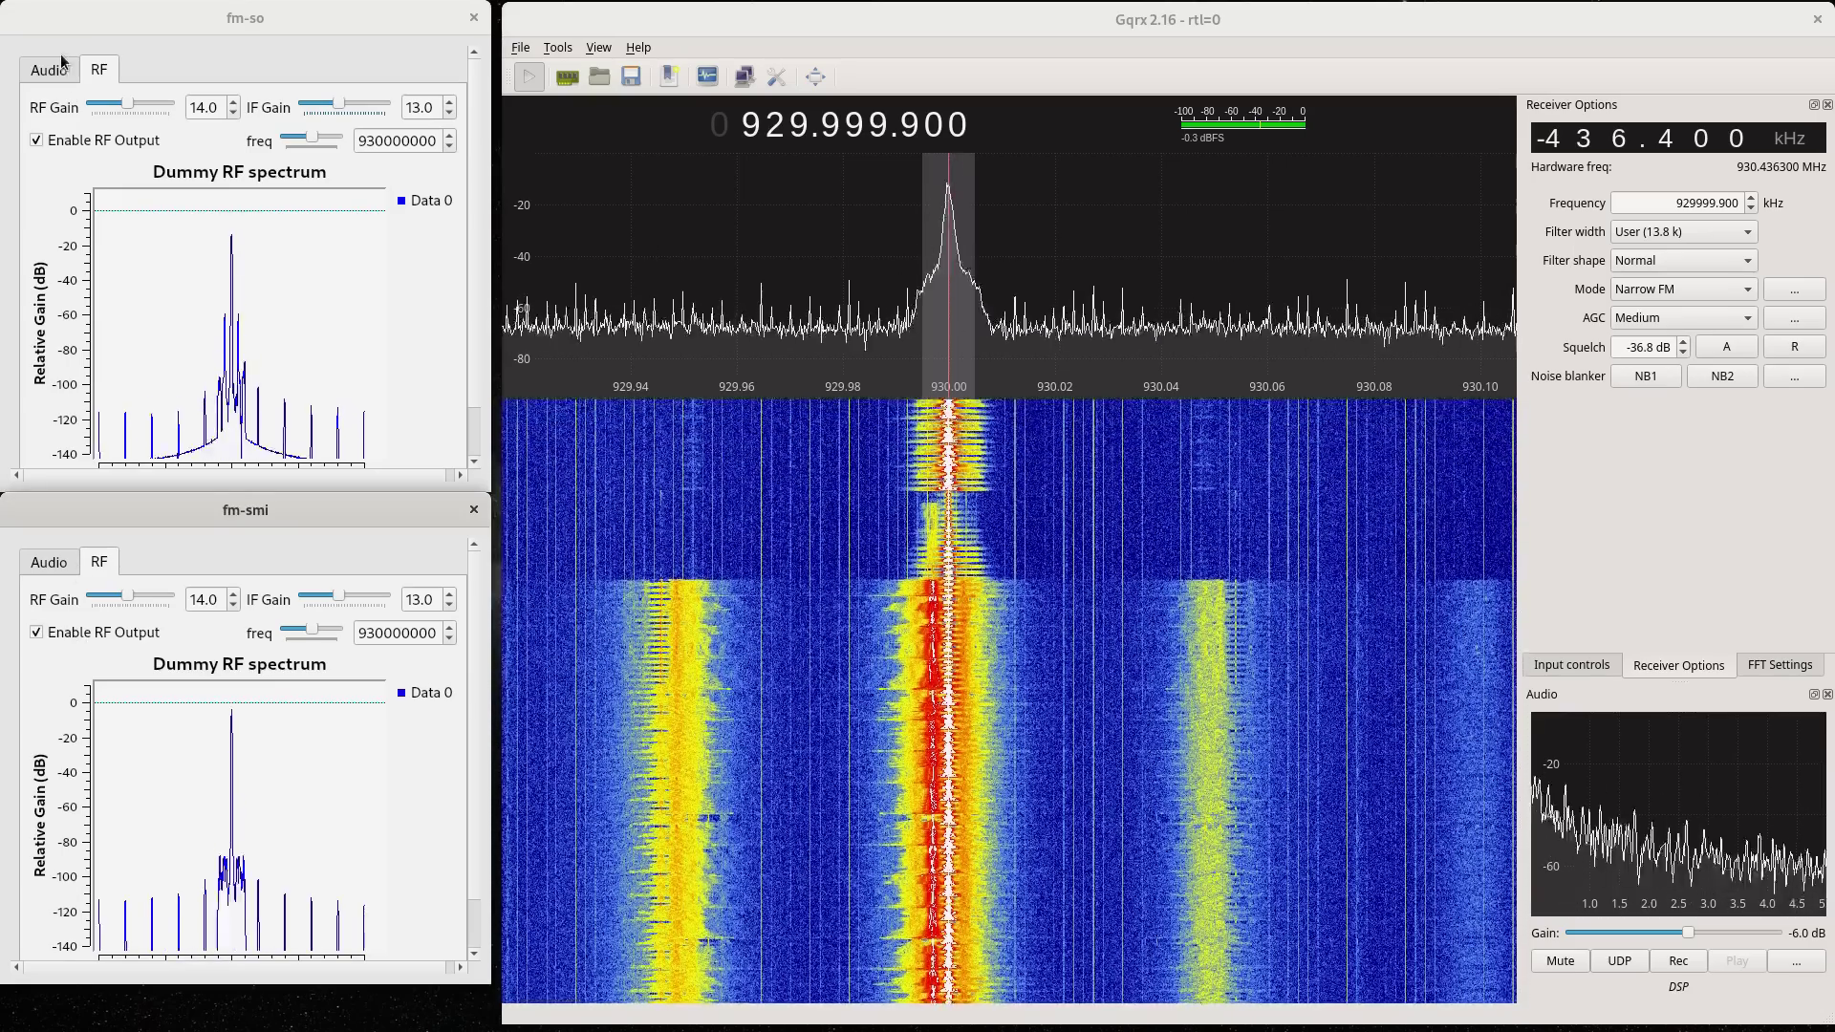
# Step: Disable fm-smi's audio input so both transmitters send unmodulated carriers
pyautogui.click(61, 63)
pyautogui.click(57, 568)
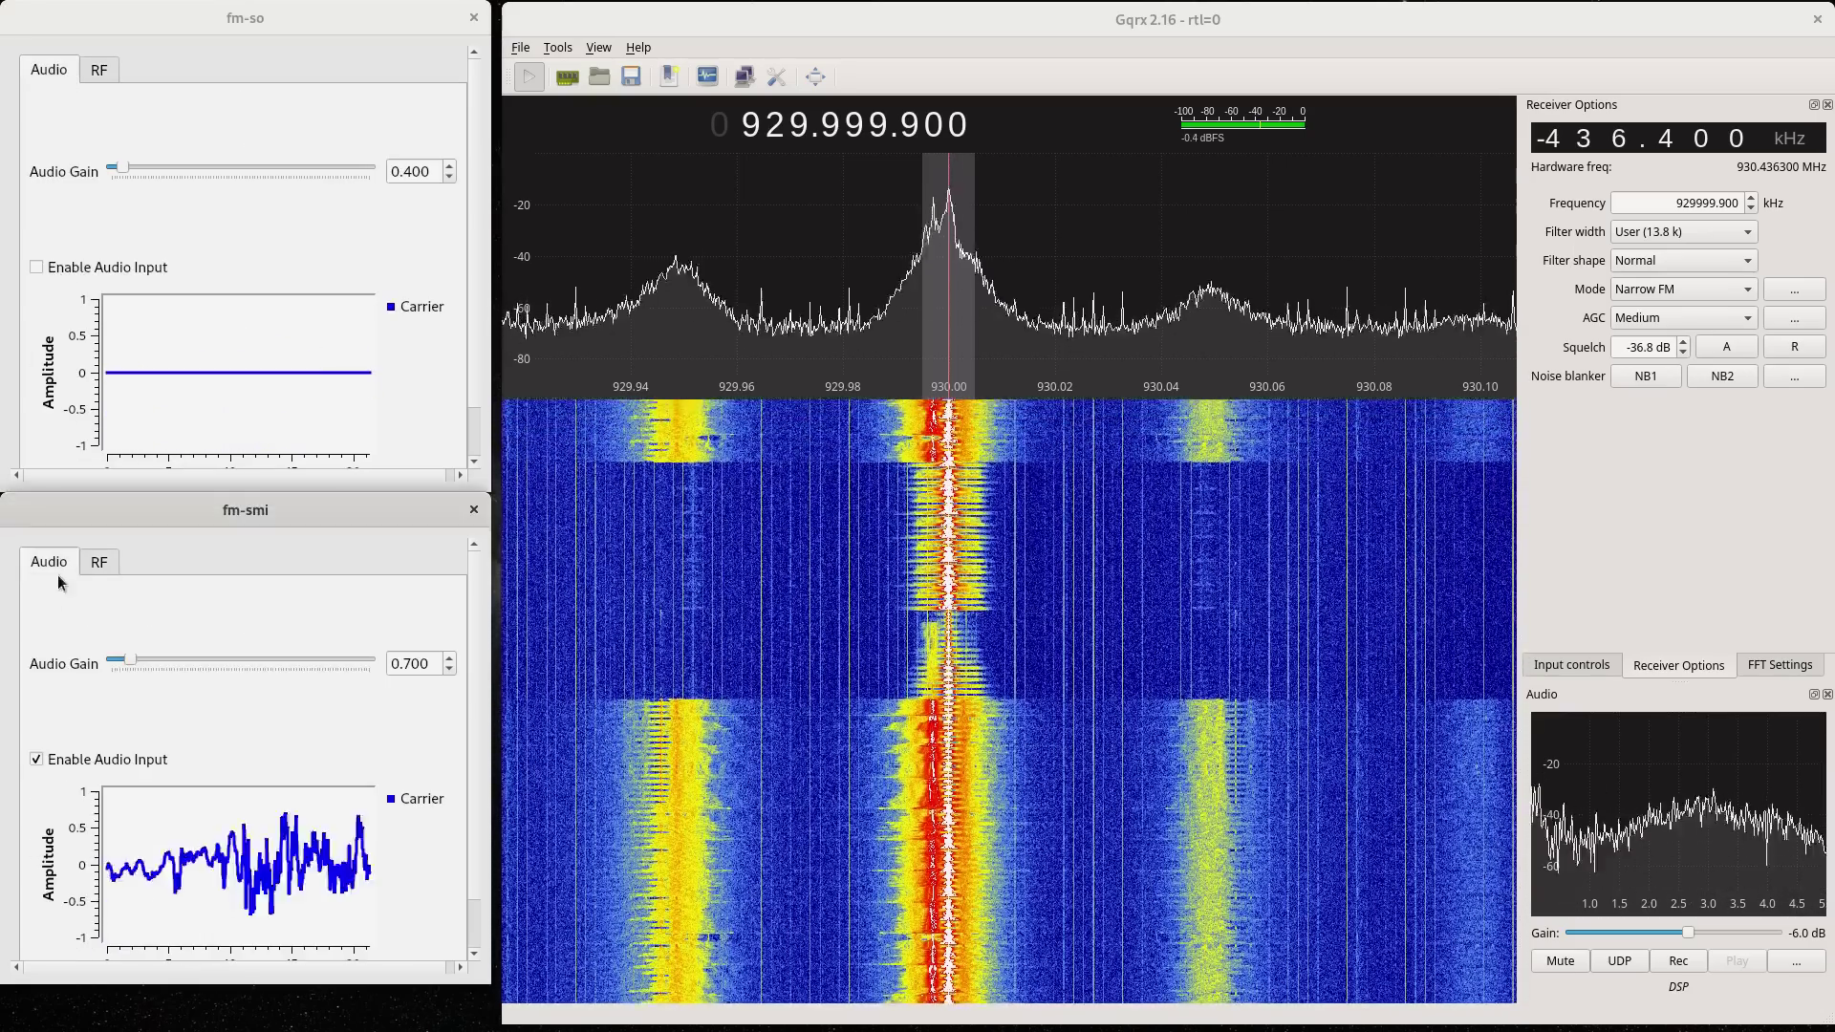
pyautogui.click(55, 760)
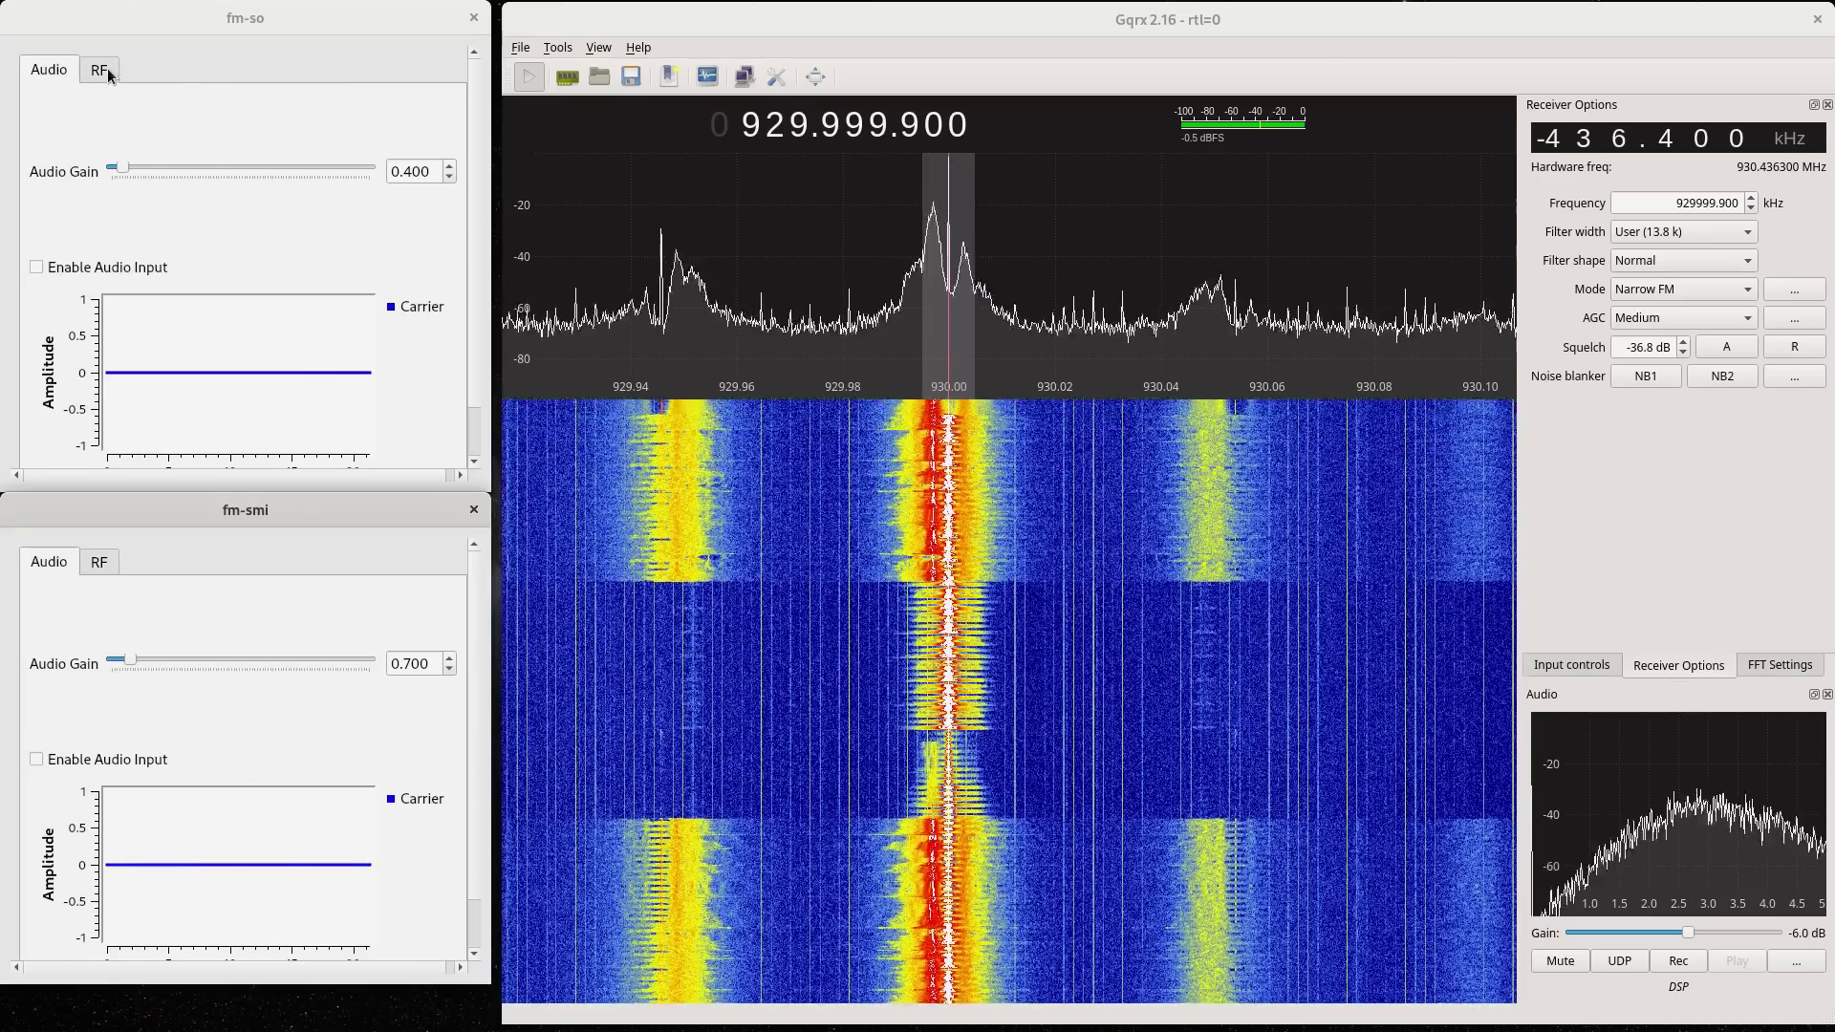
pyautogui.click(102, 70)
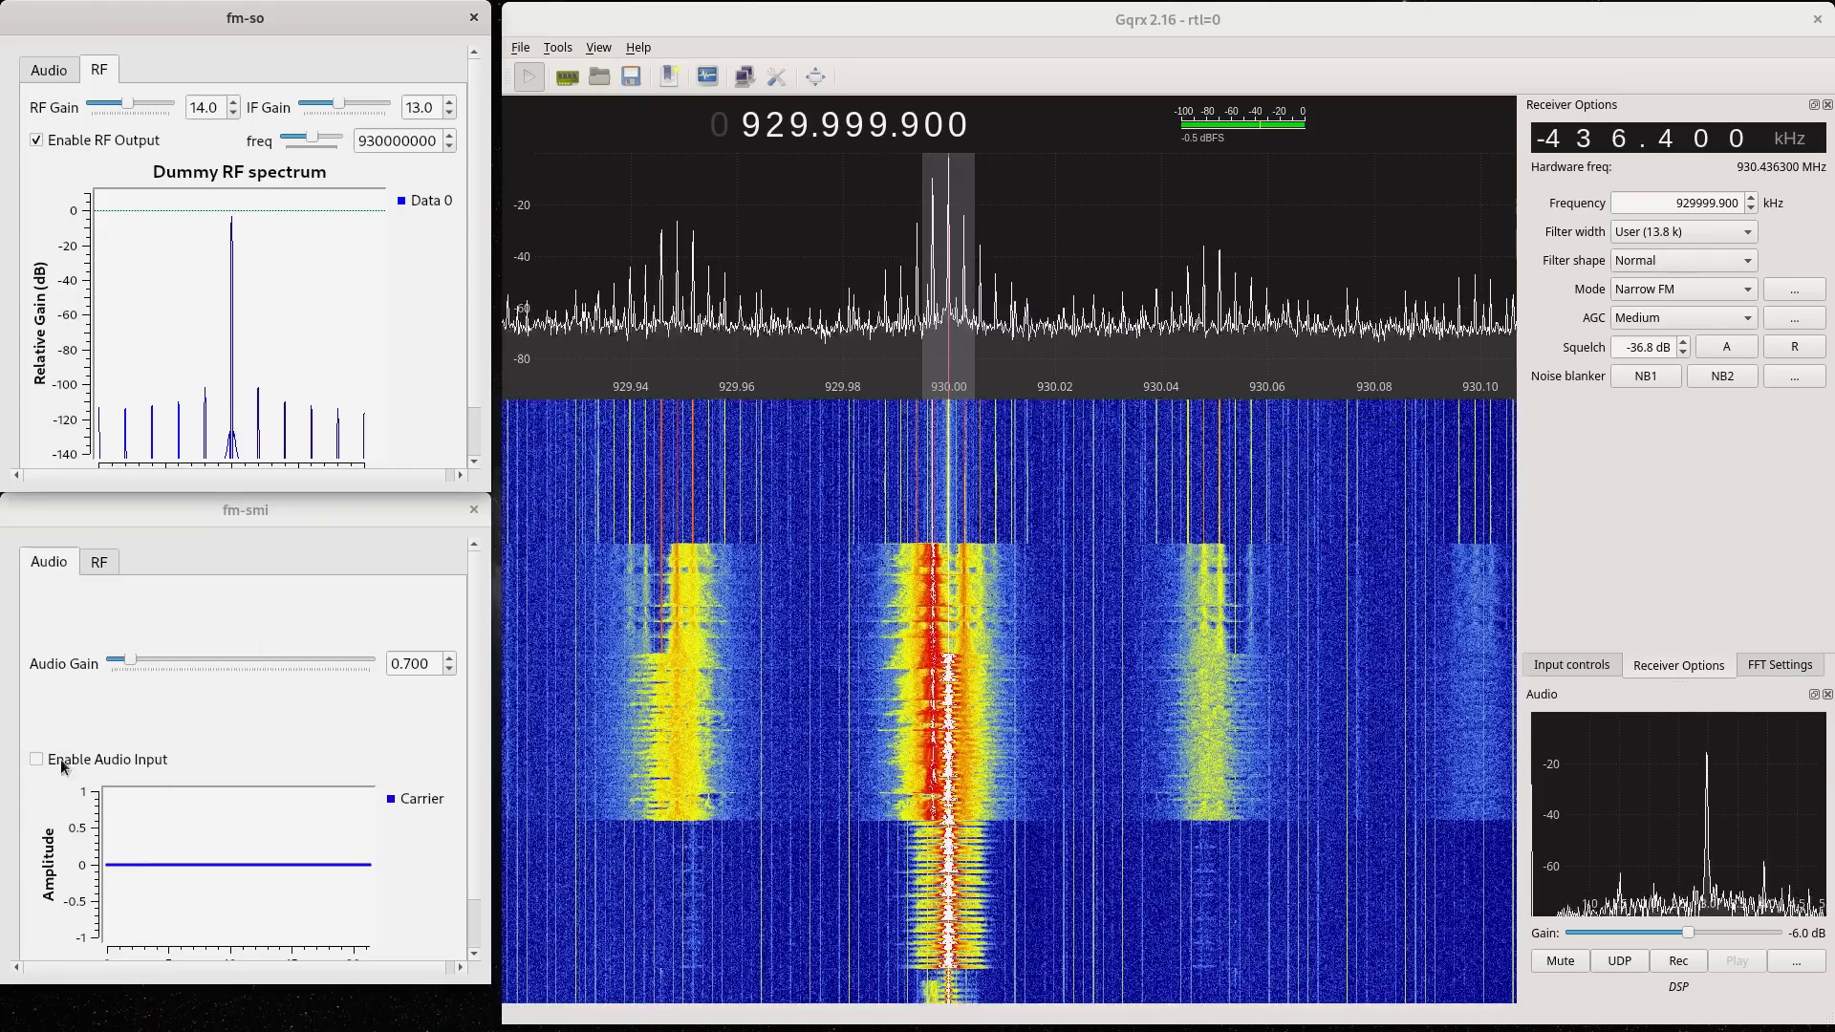
pyautogui.click(97, 563)
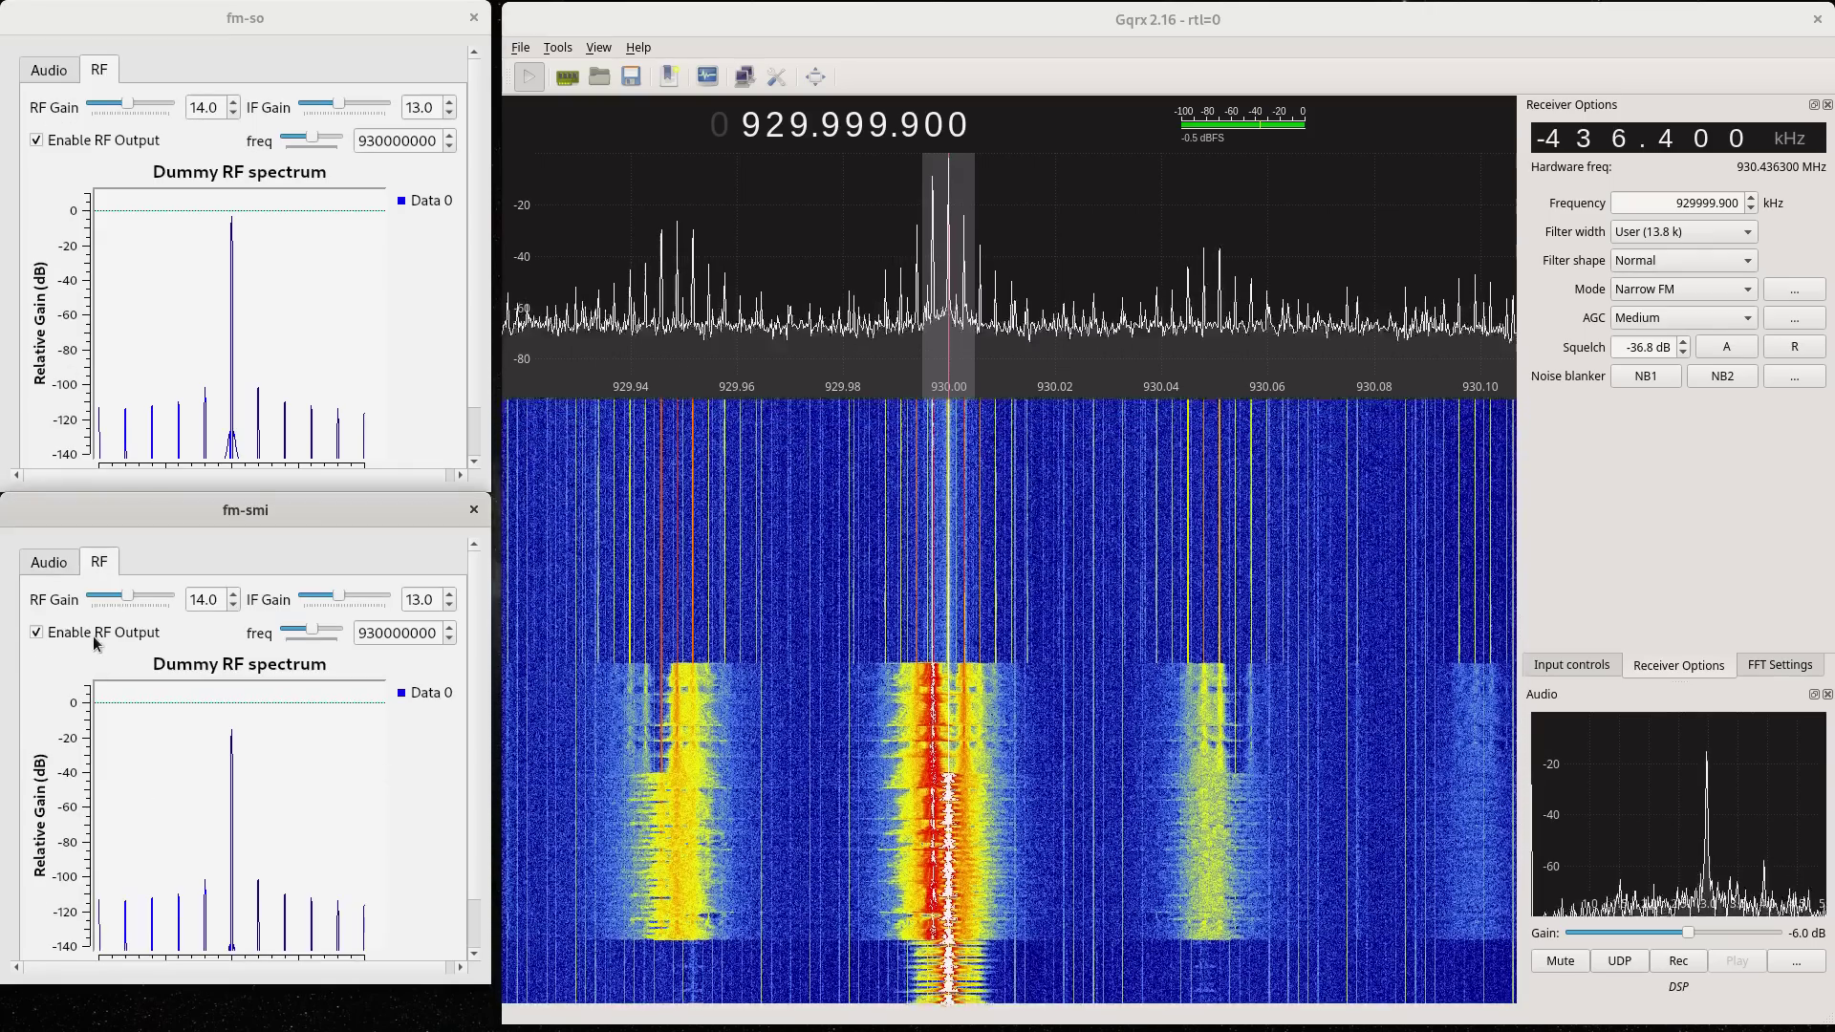
pyautogui.click(94, 634)
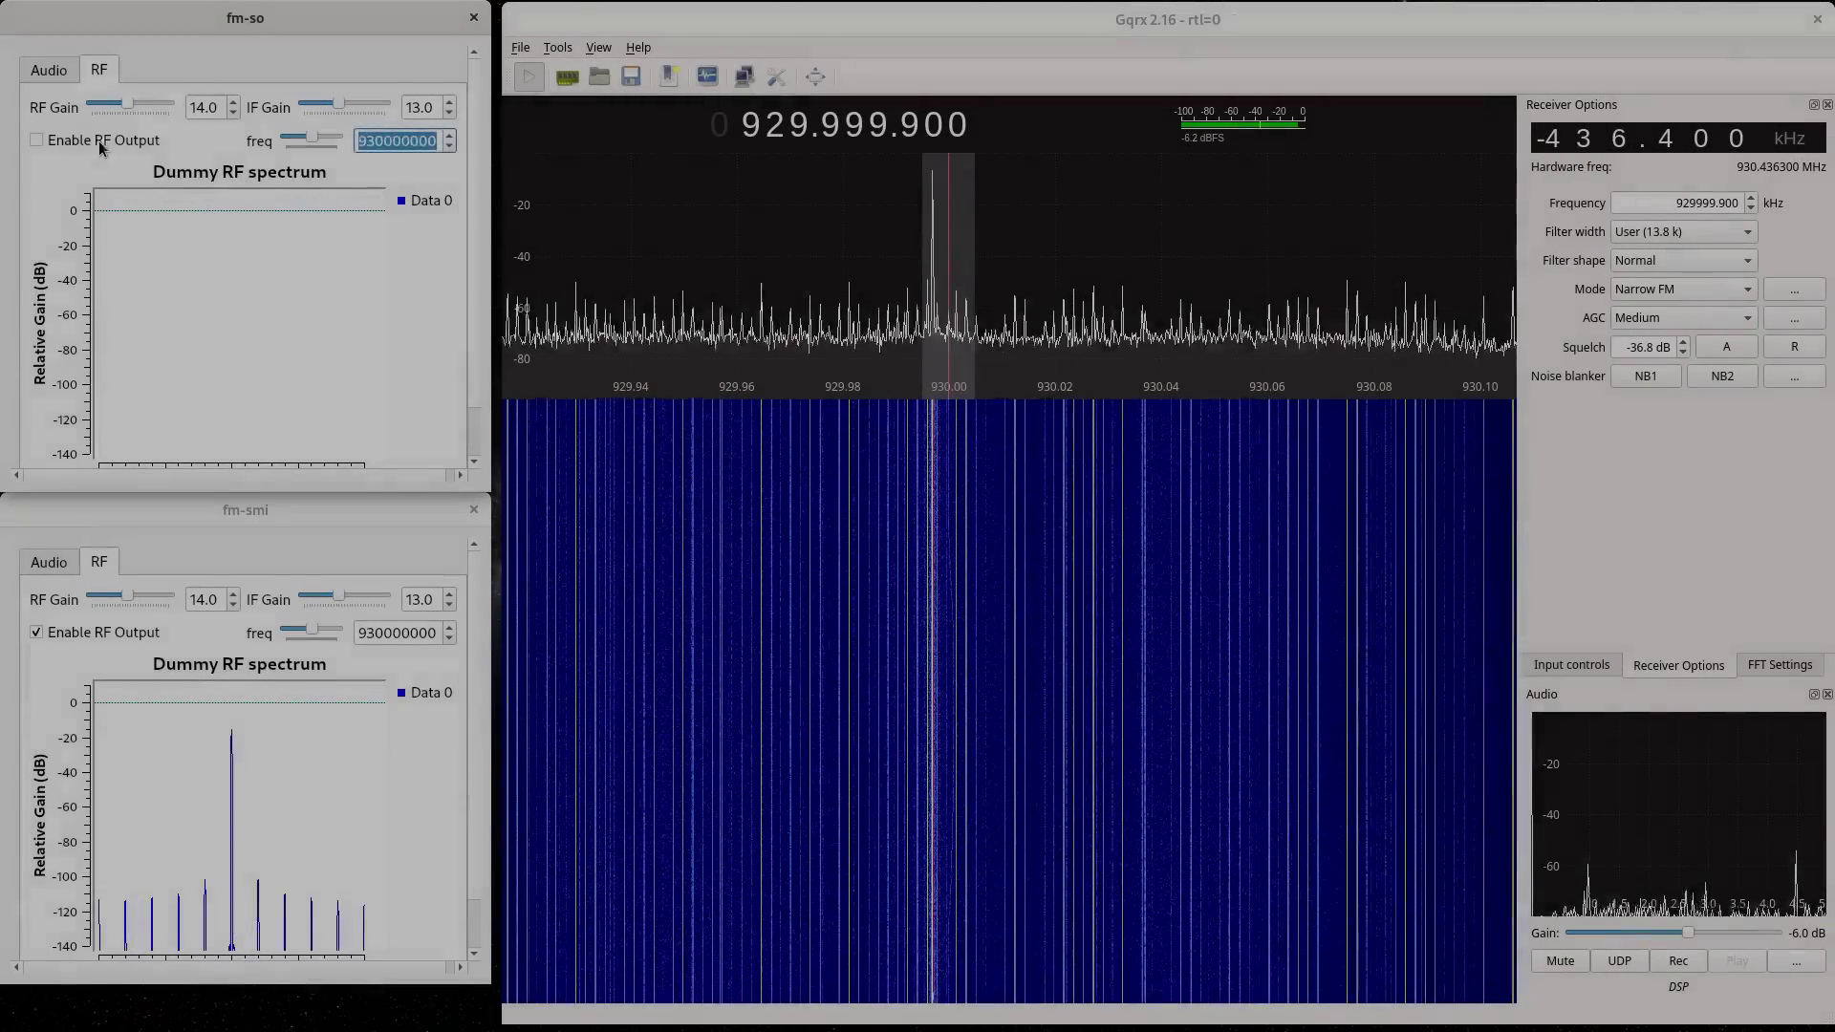
# Step: Shift fm-so to 929997200 and re-enable audio input on both transmitters
pyautogui.click(99, 141)
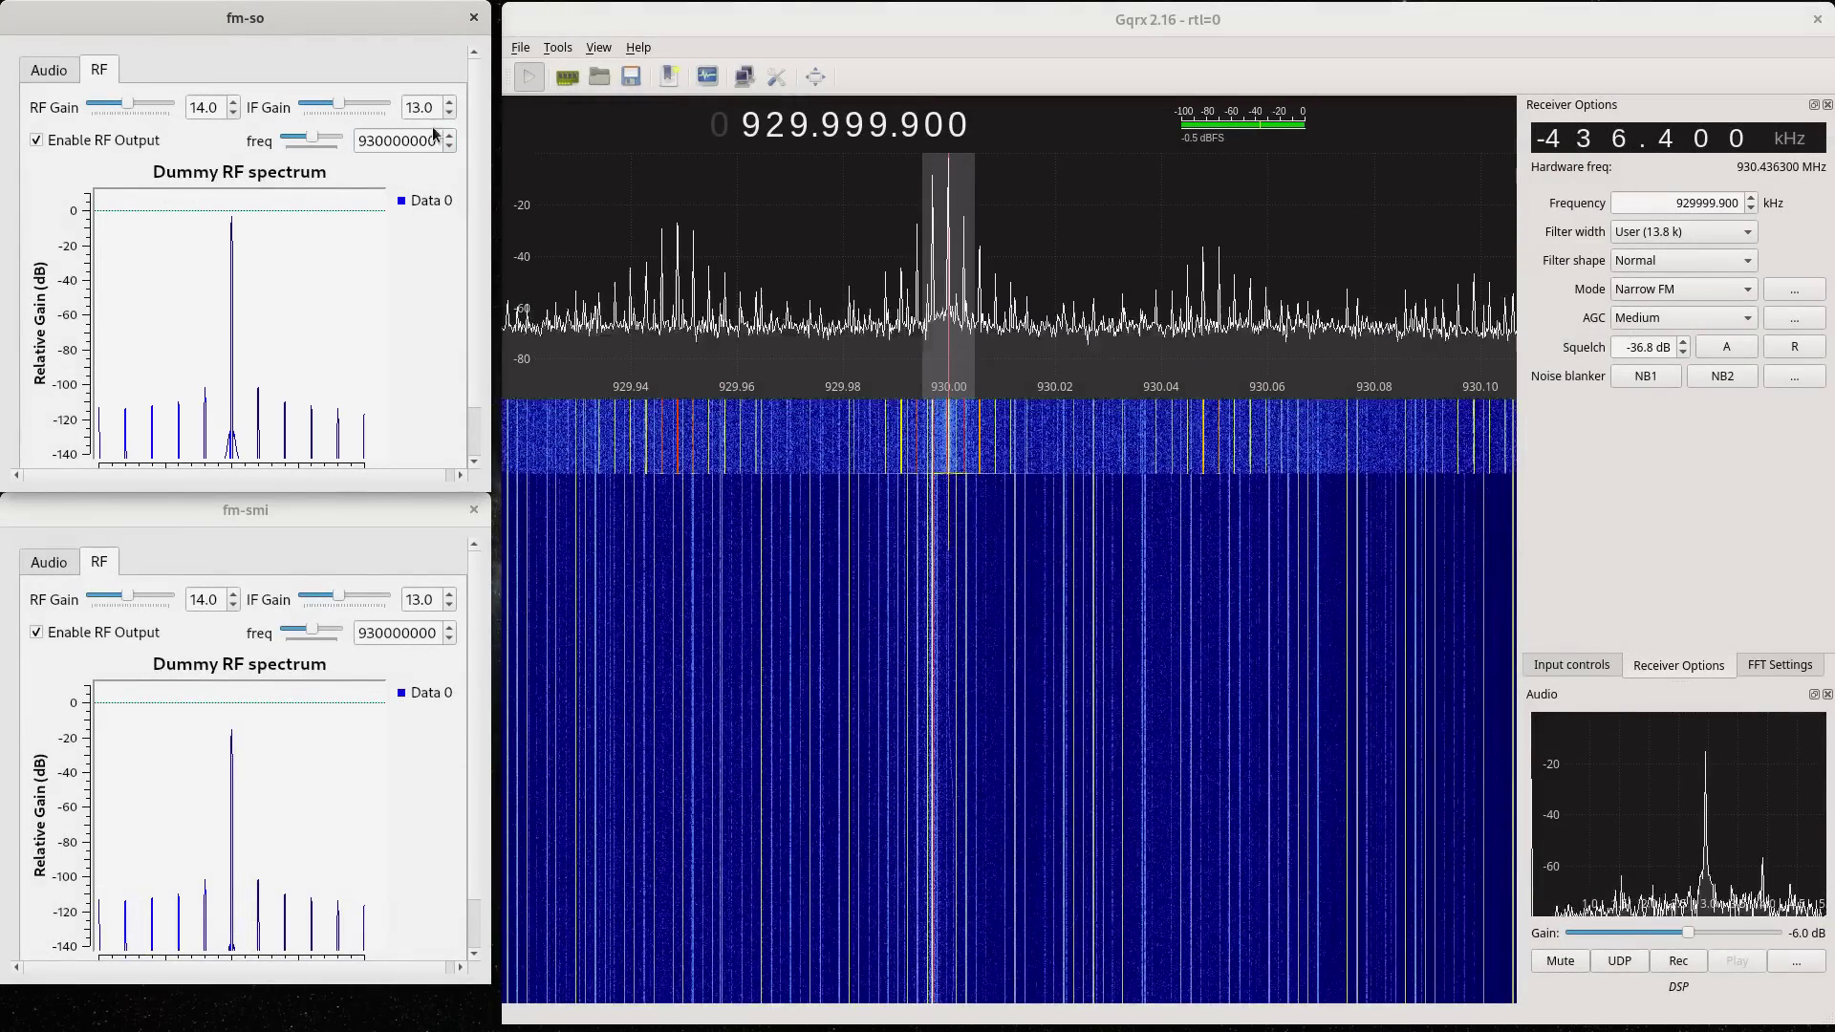
pyautogui.click(449, 146)
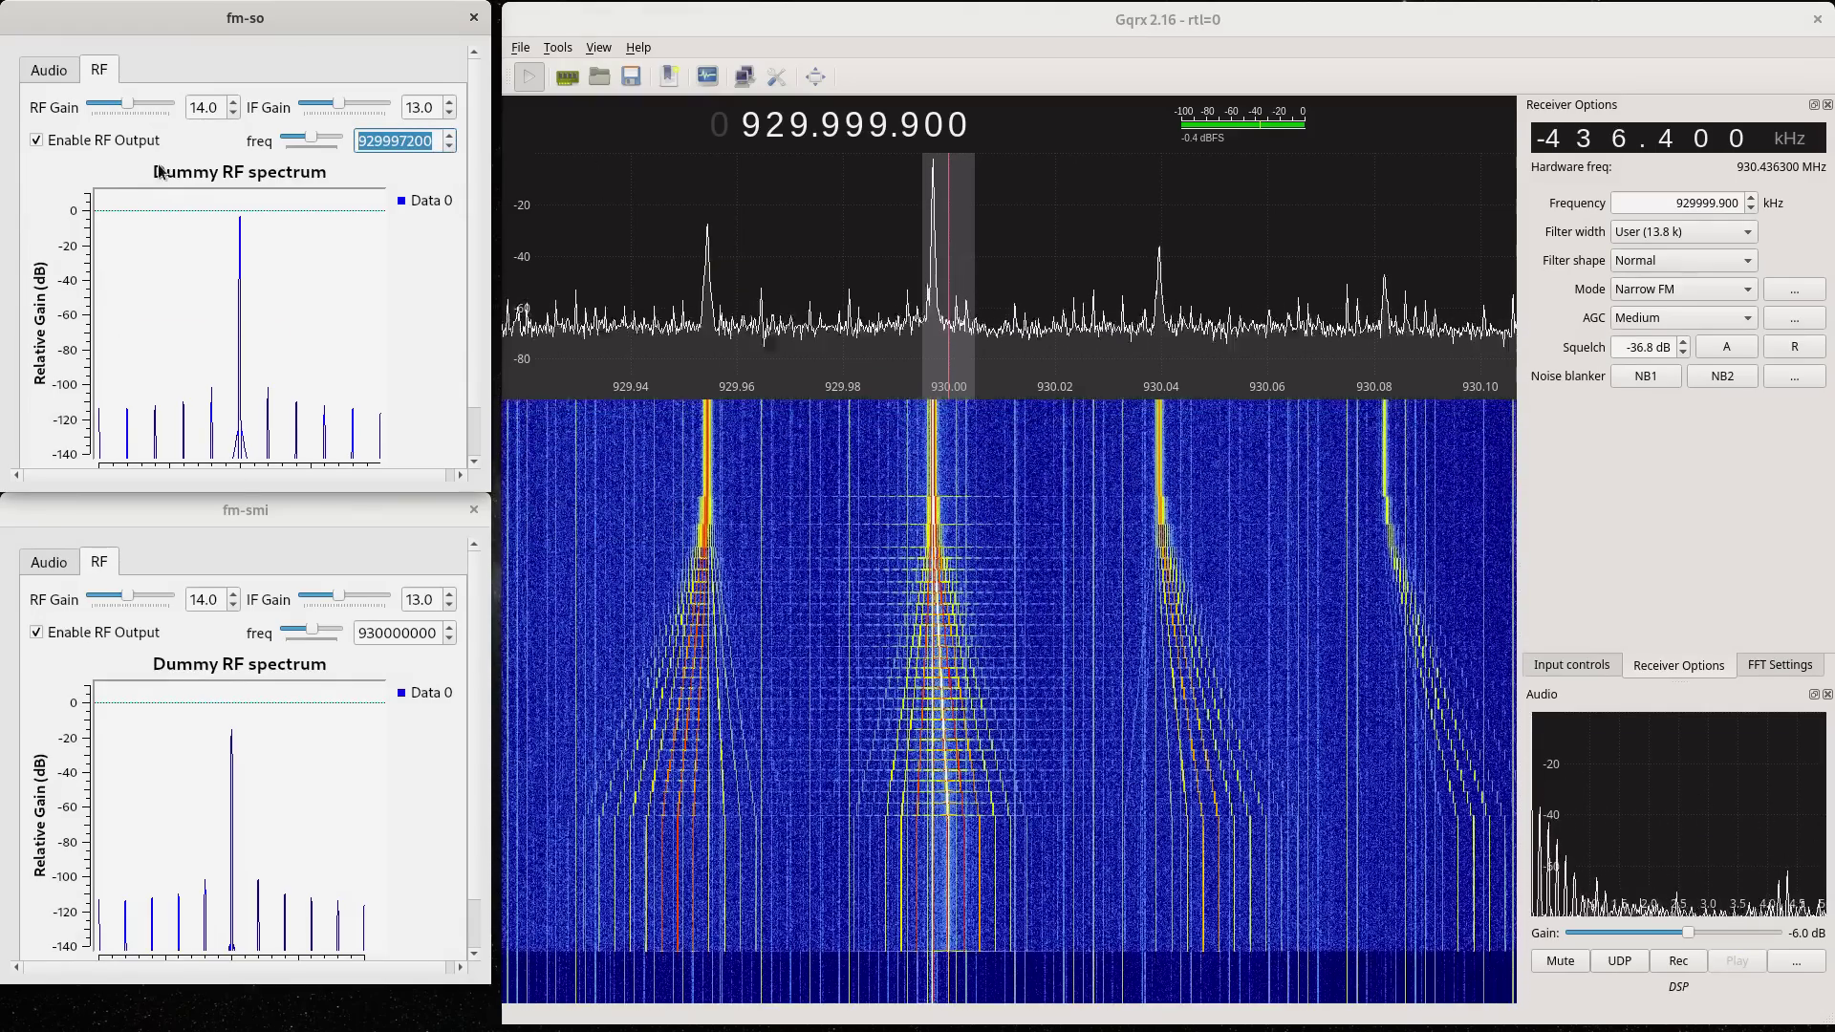
pyautogui.click(63, 76)
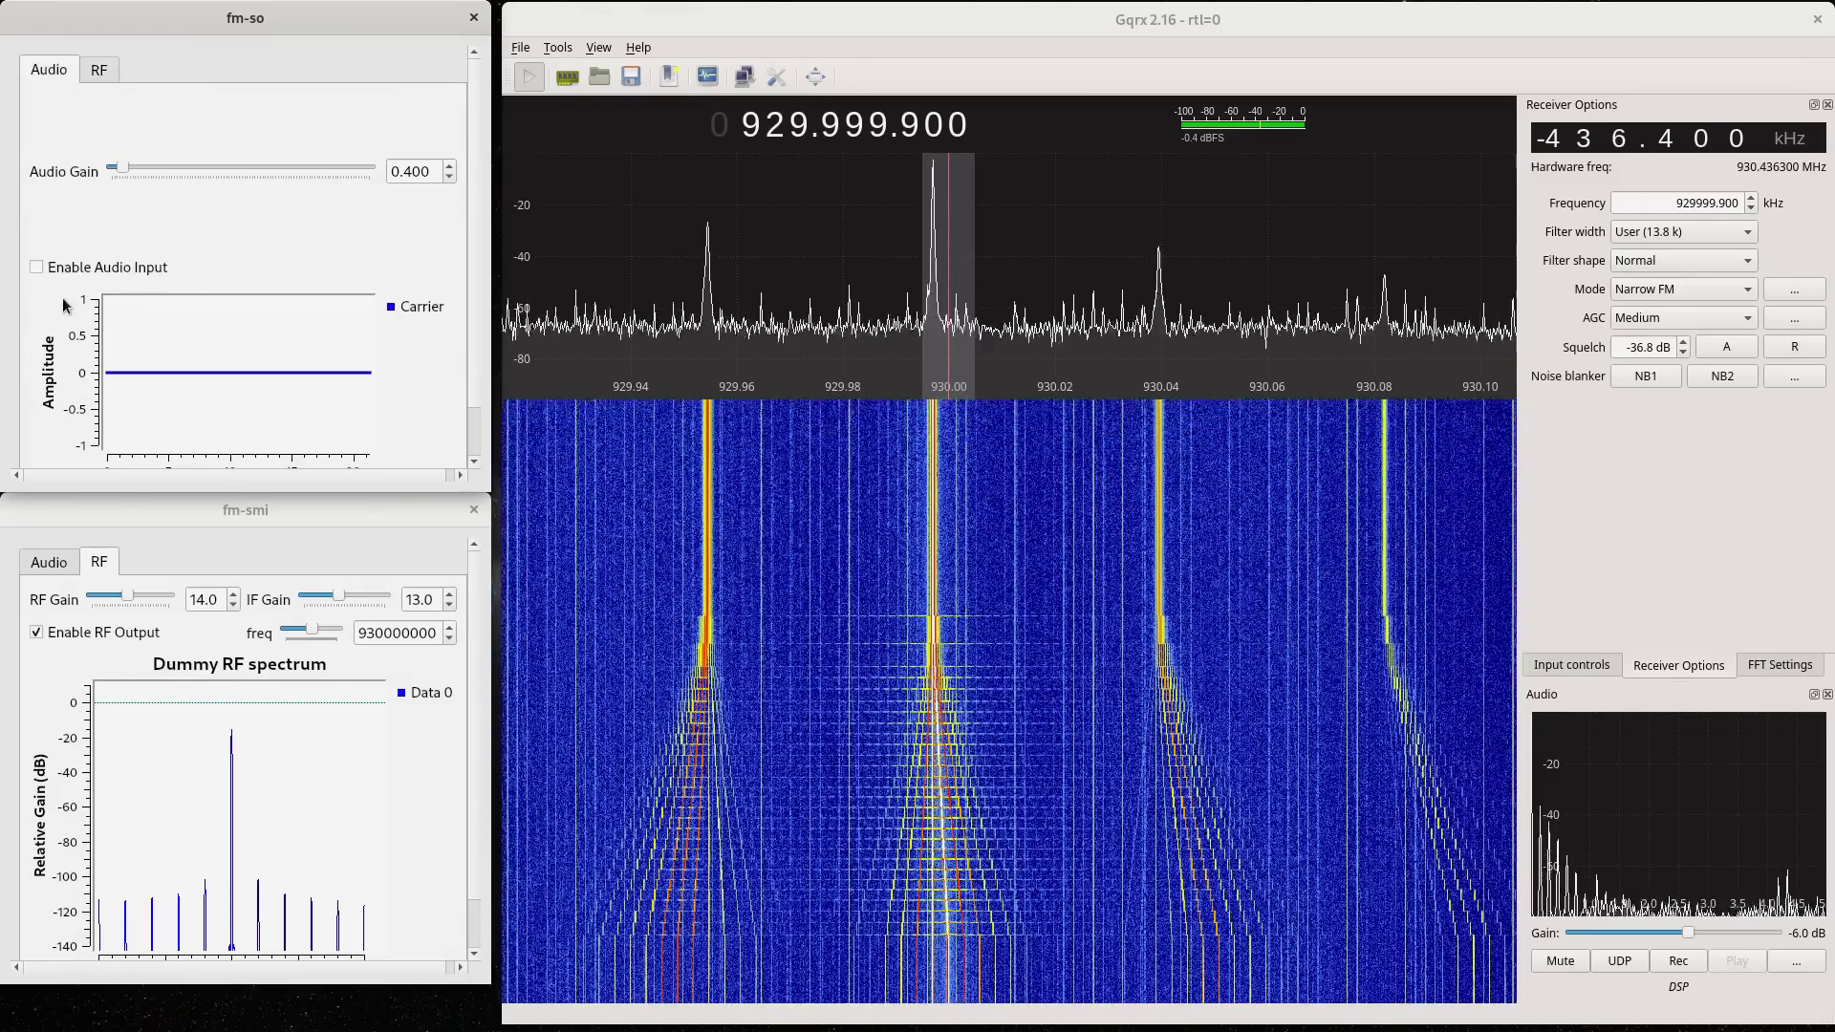
pyautogui.click(47, 563)
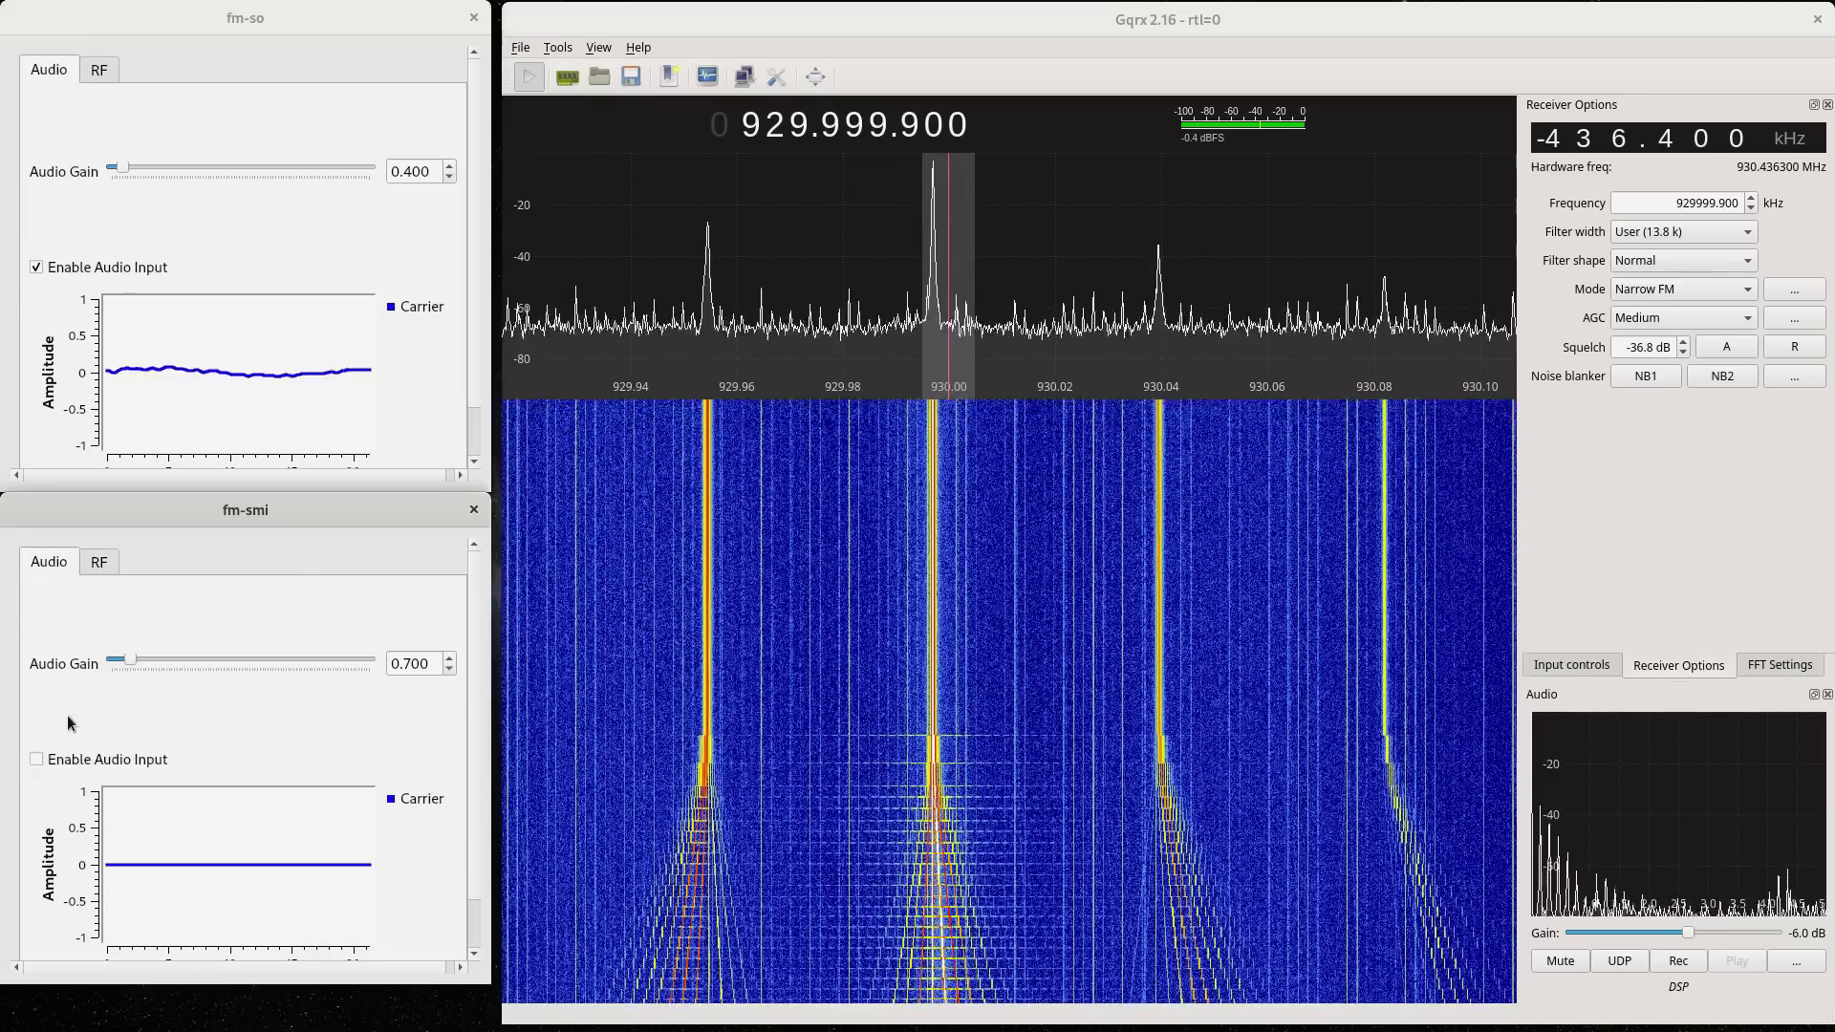
# Step: Retune Gqrx to 929.996.700 and stop fm-so's RF output
pyautogui.click(101, 73)
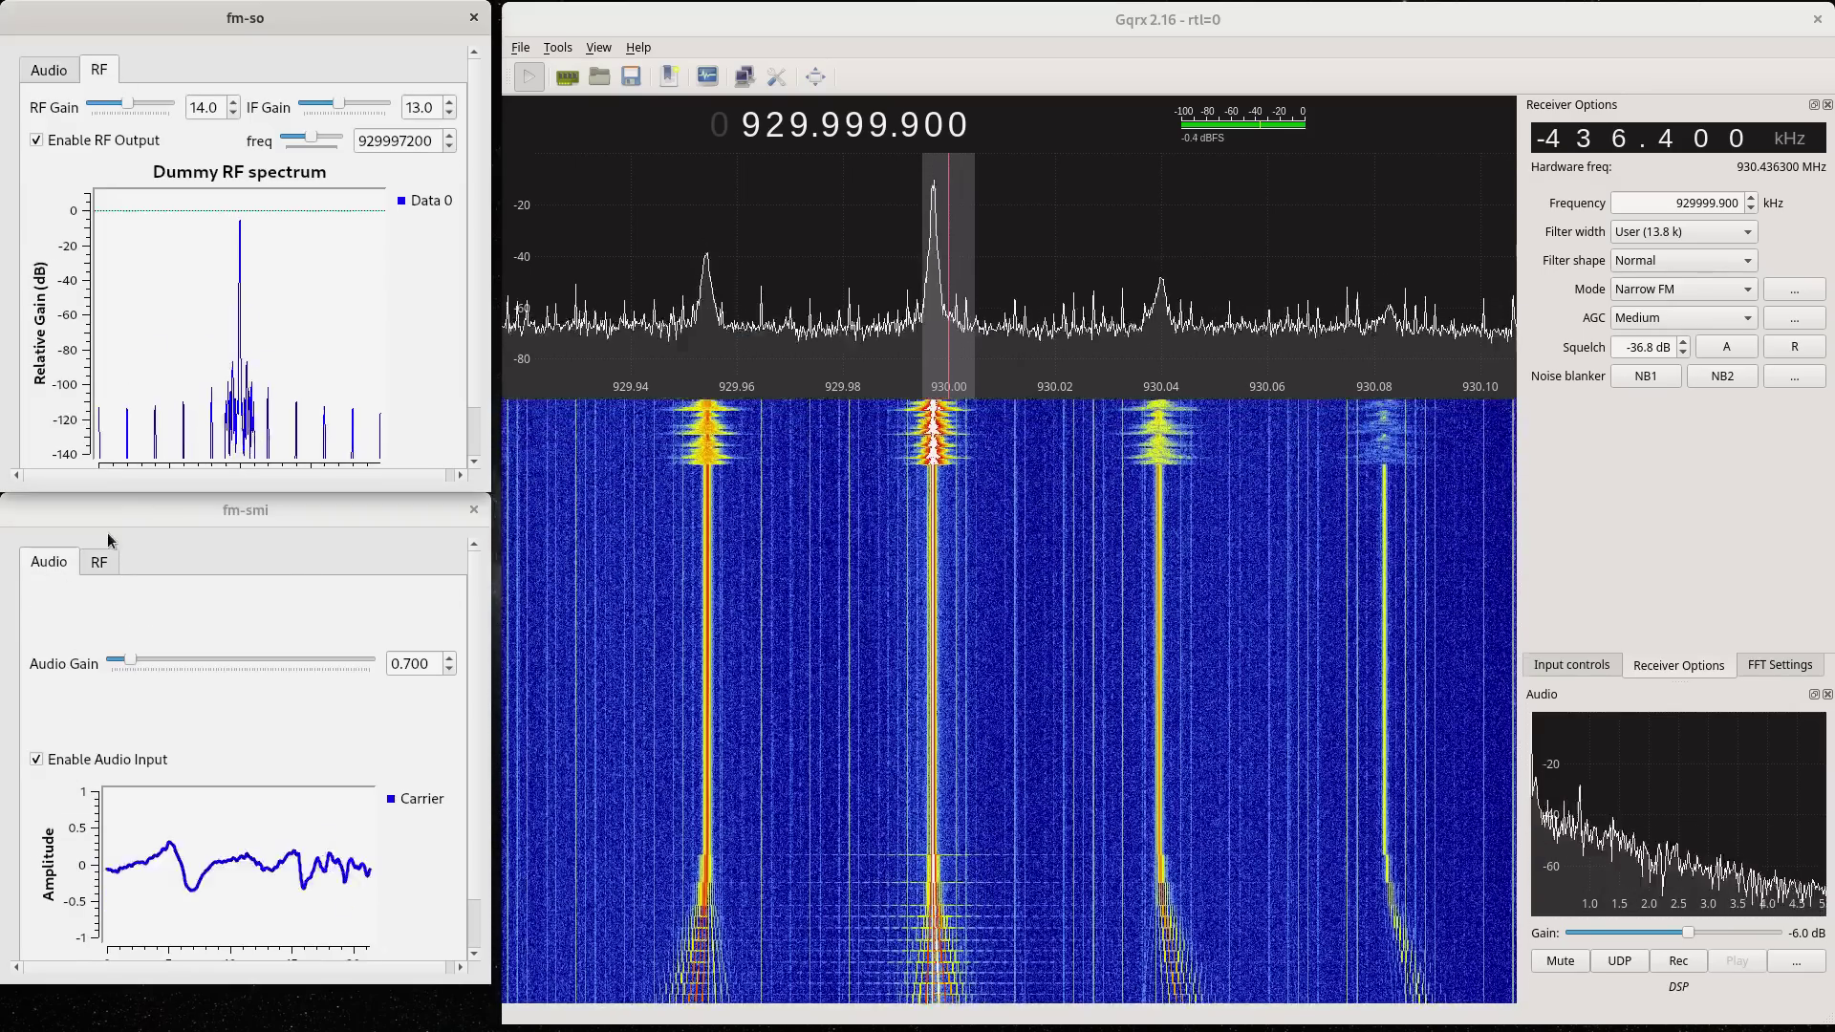
pyautogui.click(109, 566)
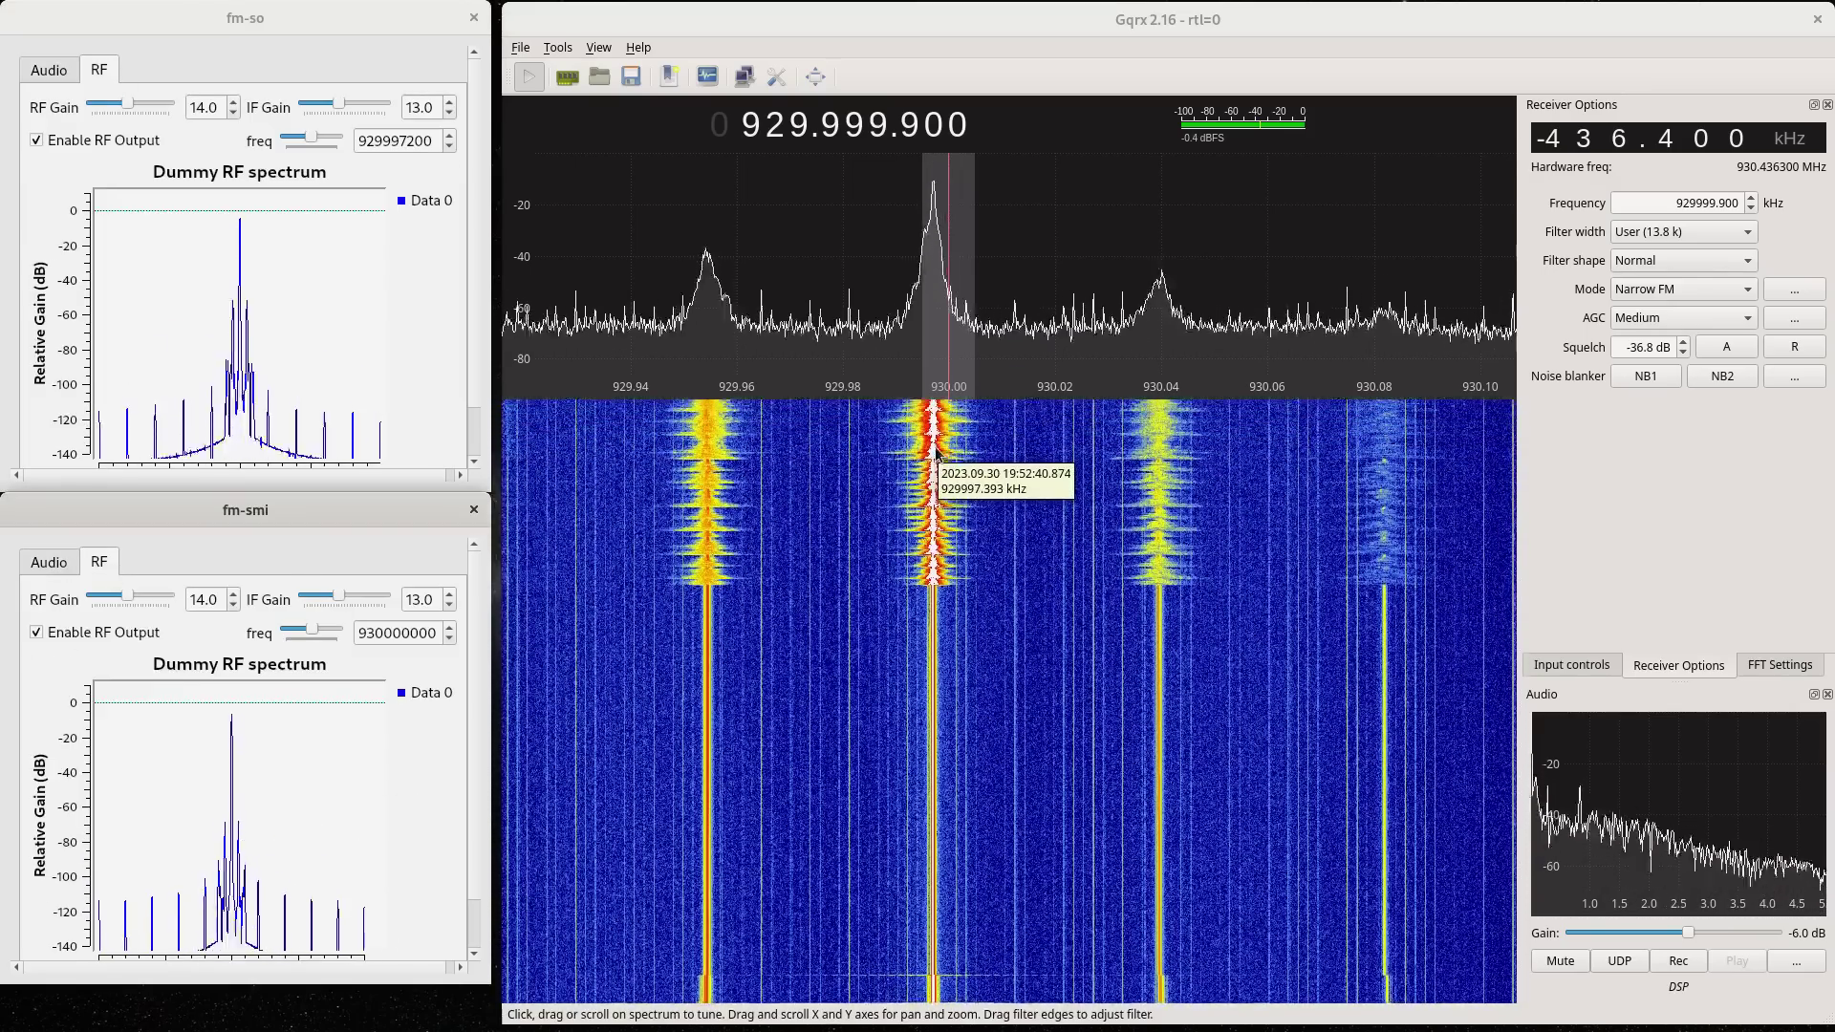
pyautogui.click(932, 456)
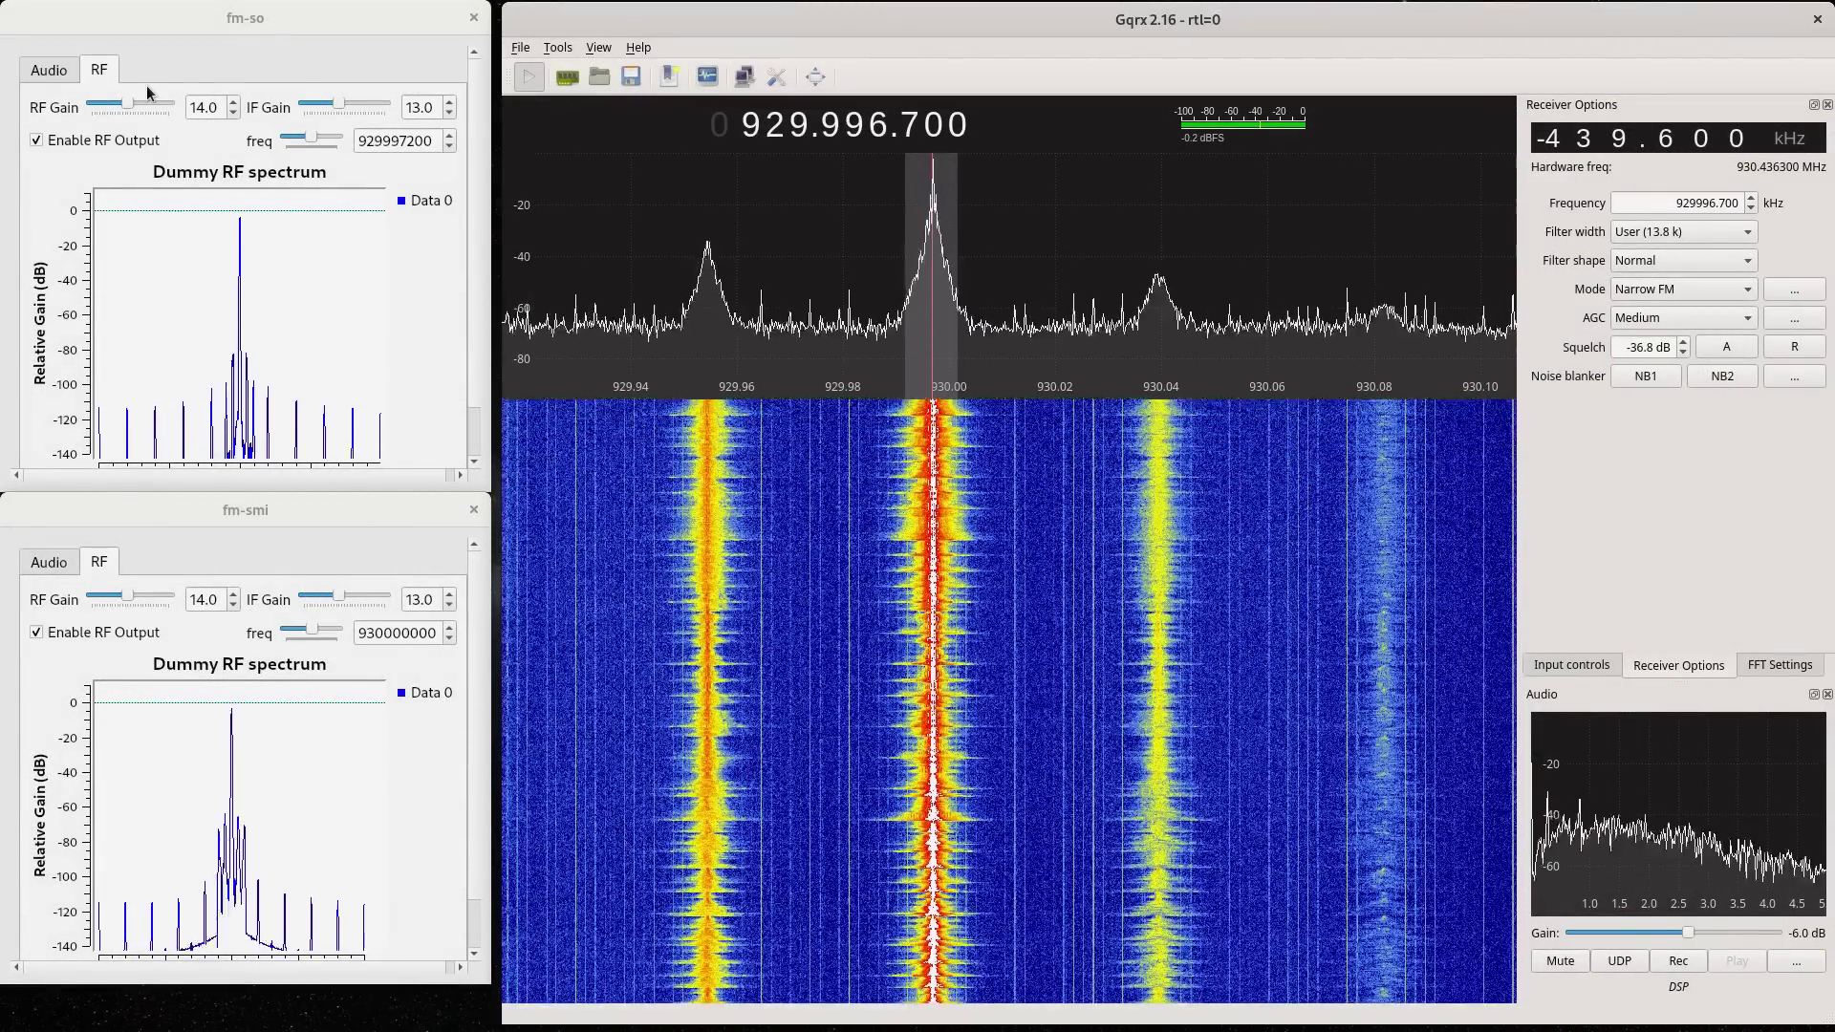
pyautogui.click(44, 140)
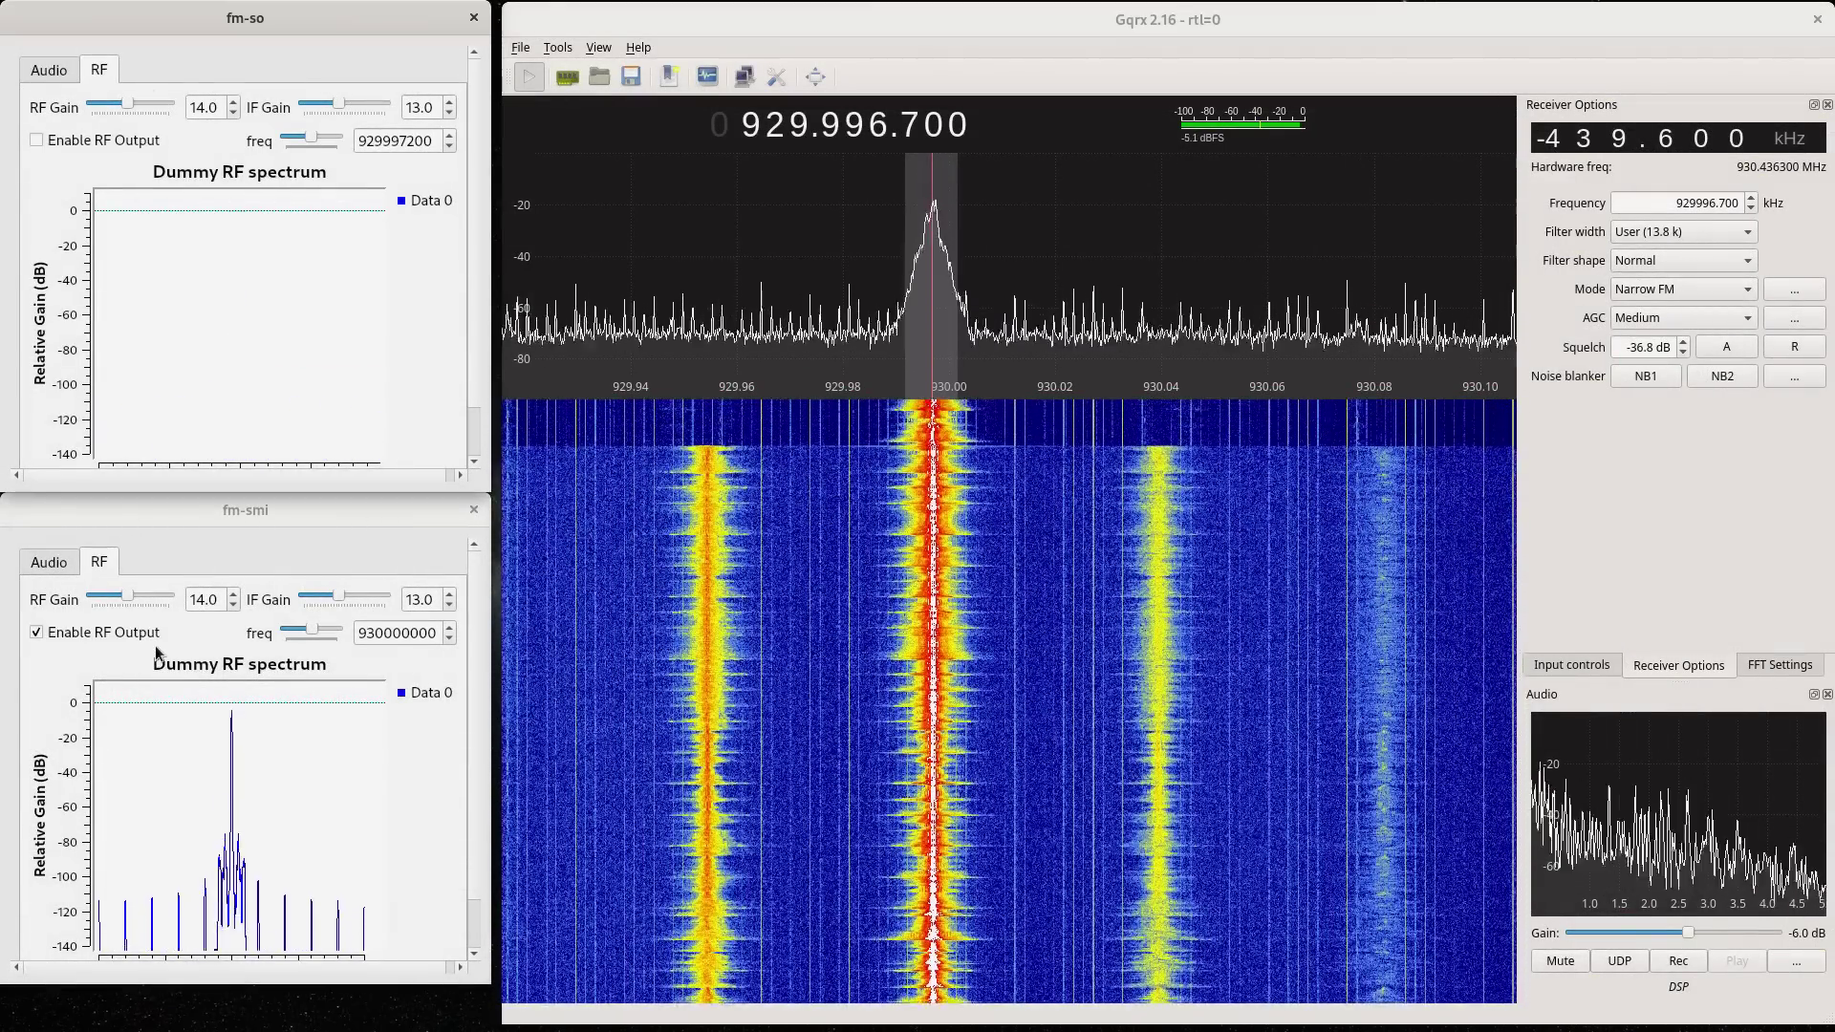
# Step: Re-enable fm-so's RF output and step its RF gain down to 9.0
pyautogui.click(71, 140)
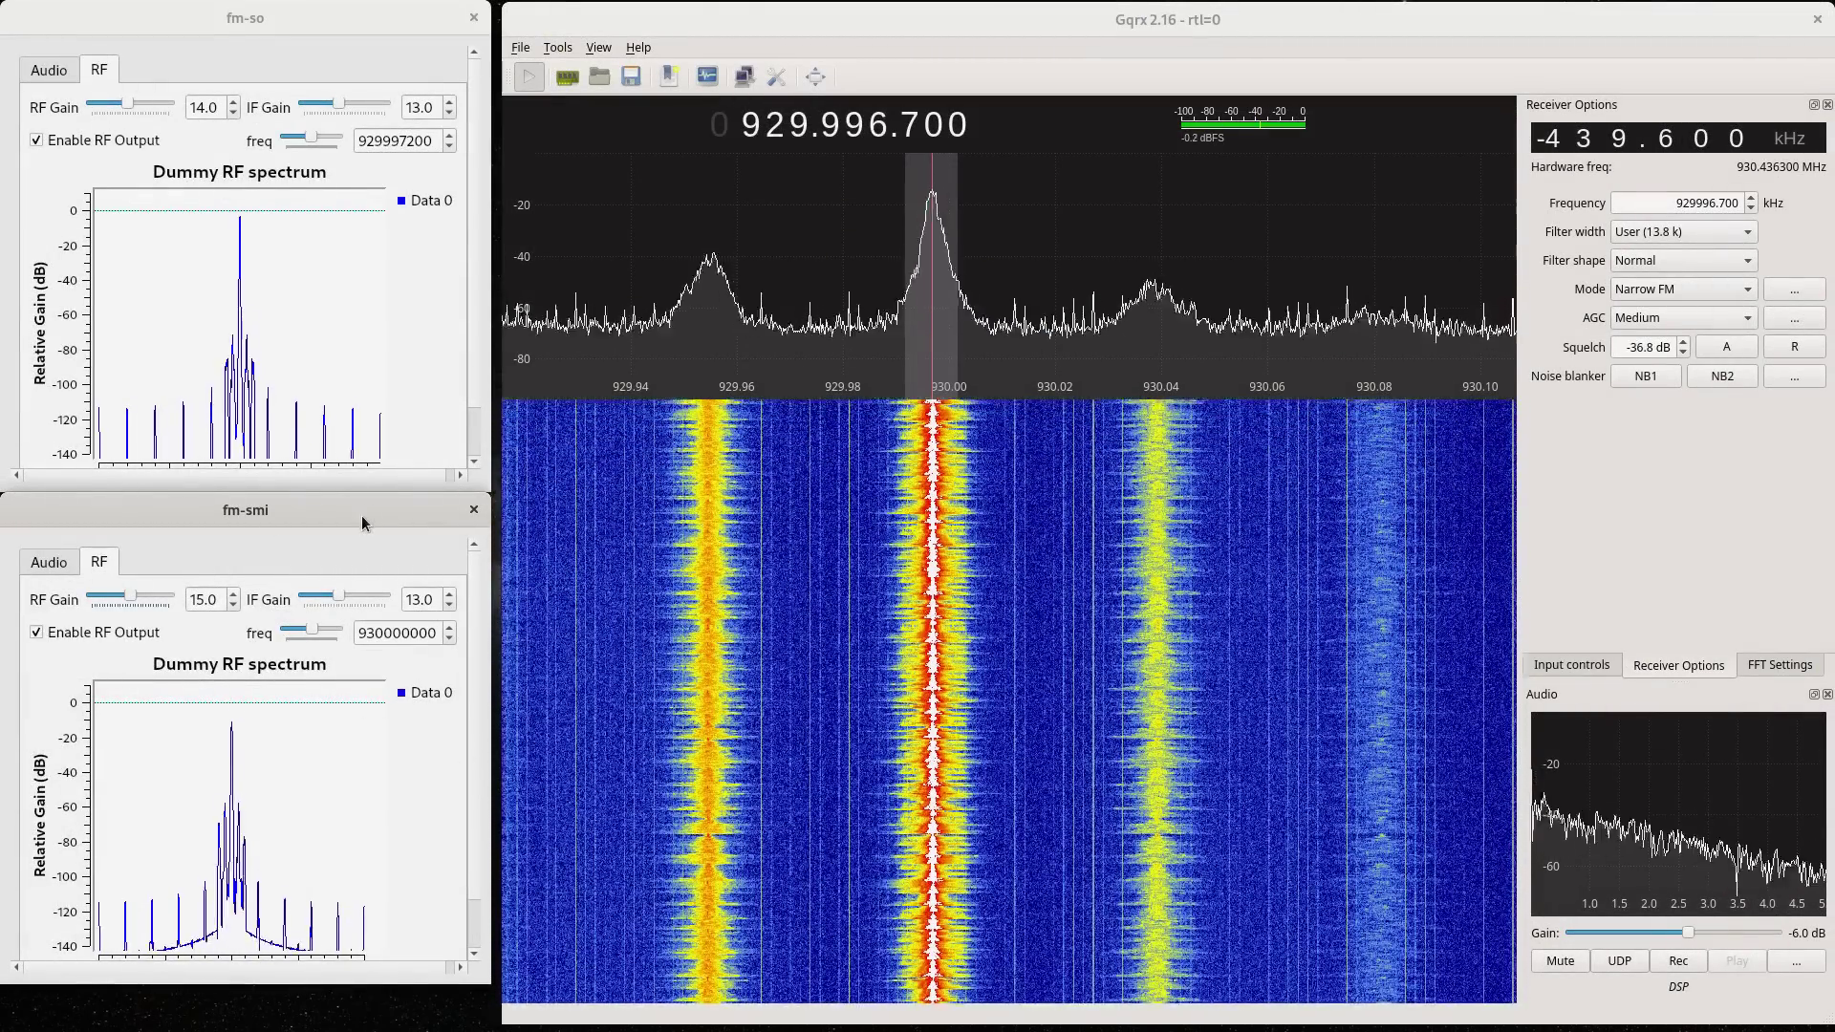
pyautogui.click(132, 108)
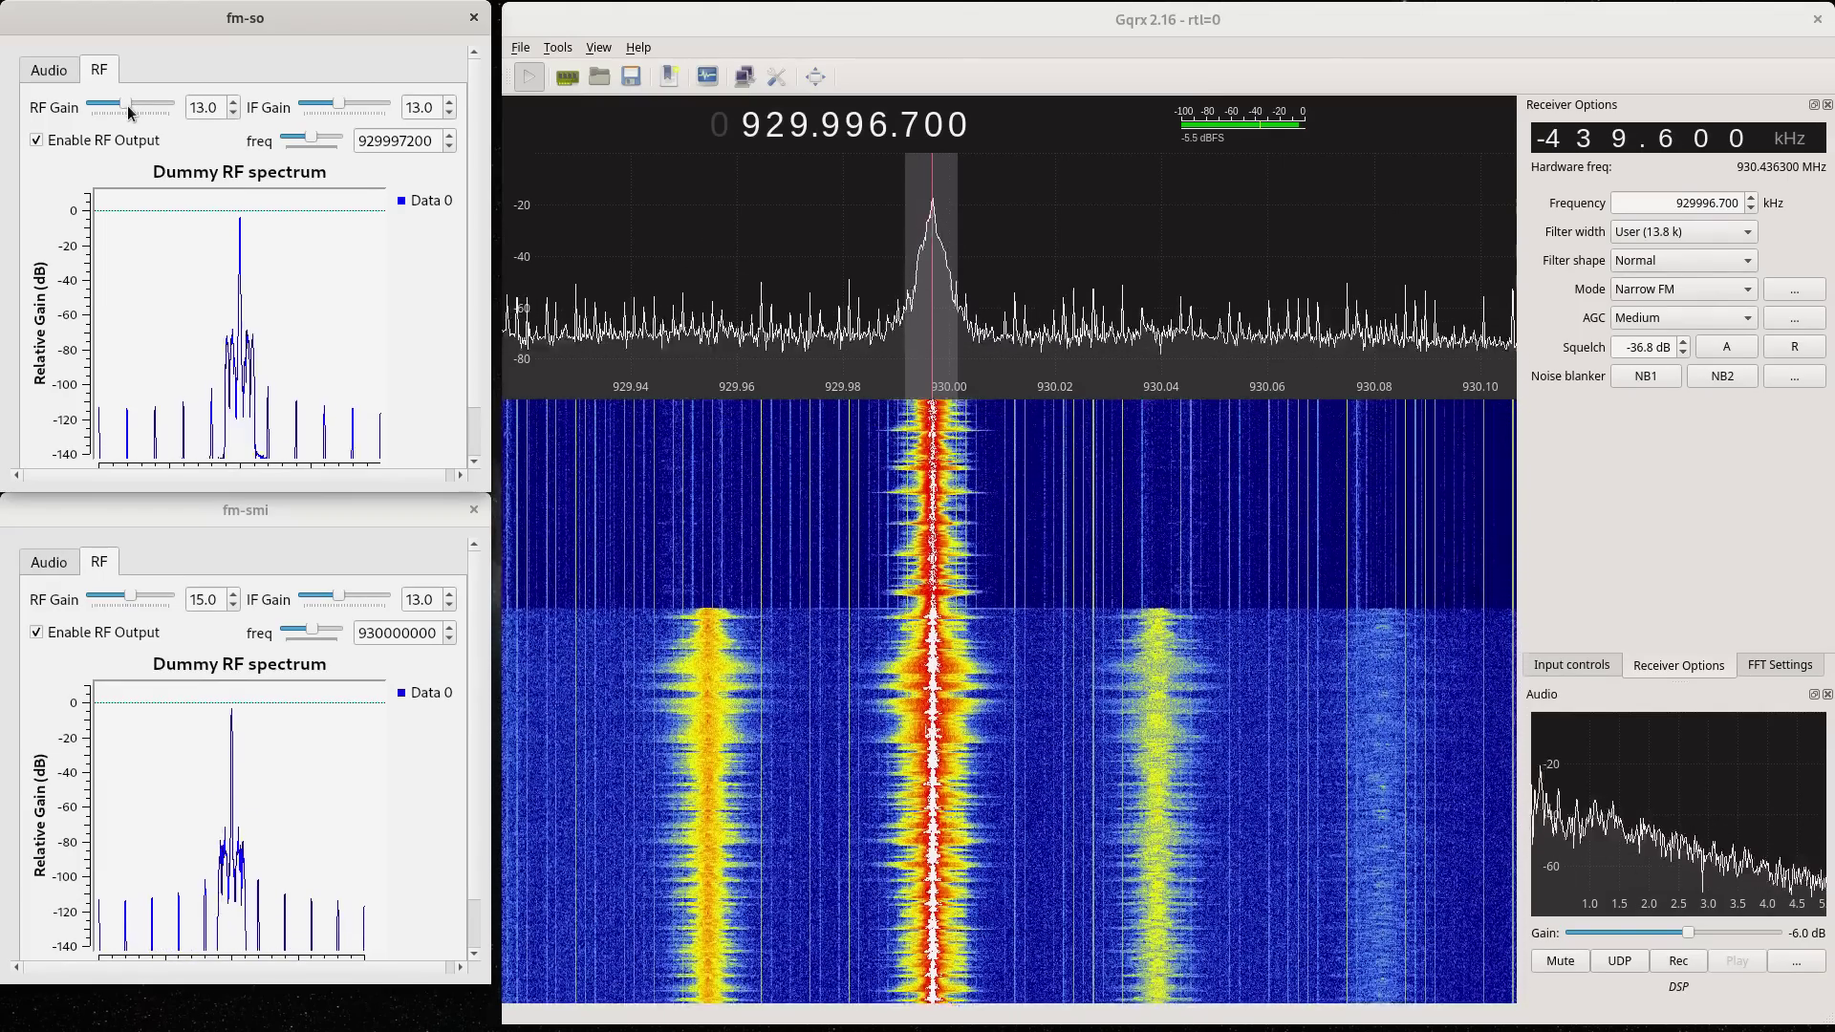
pyautogui.click(232, 102)
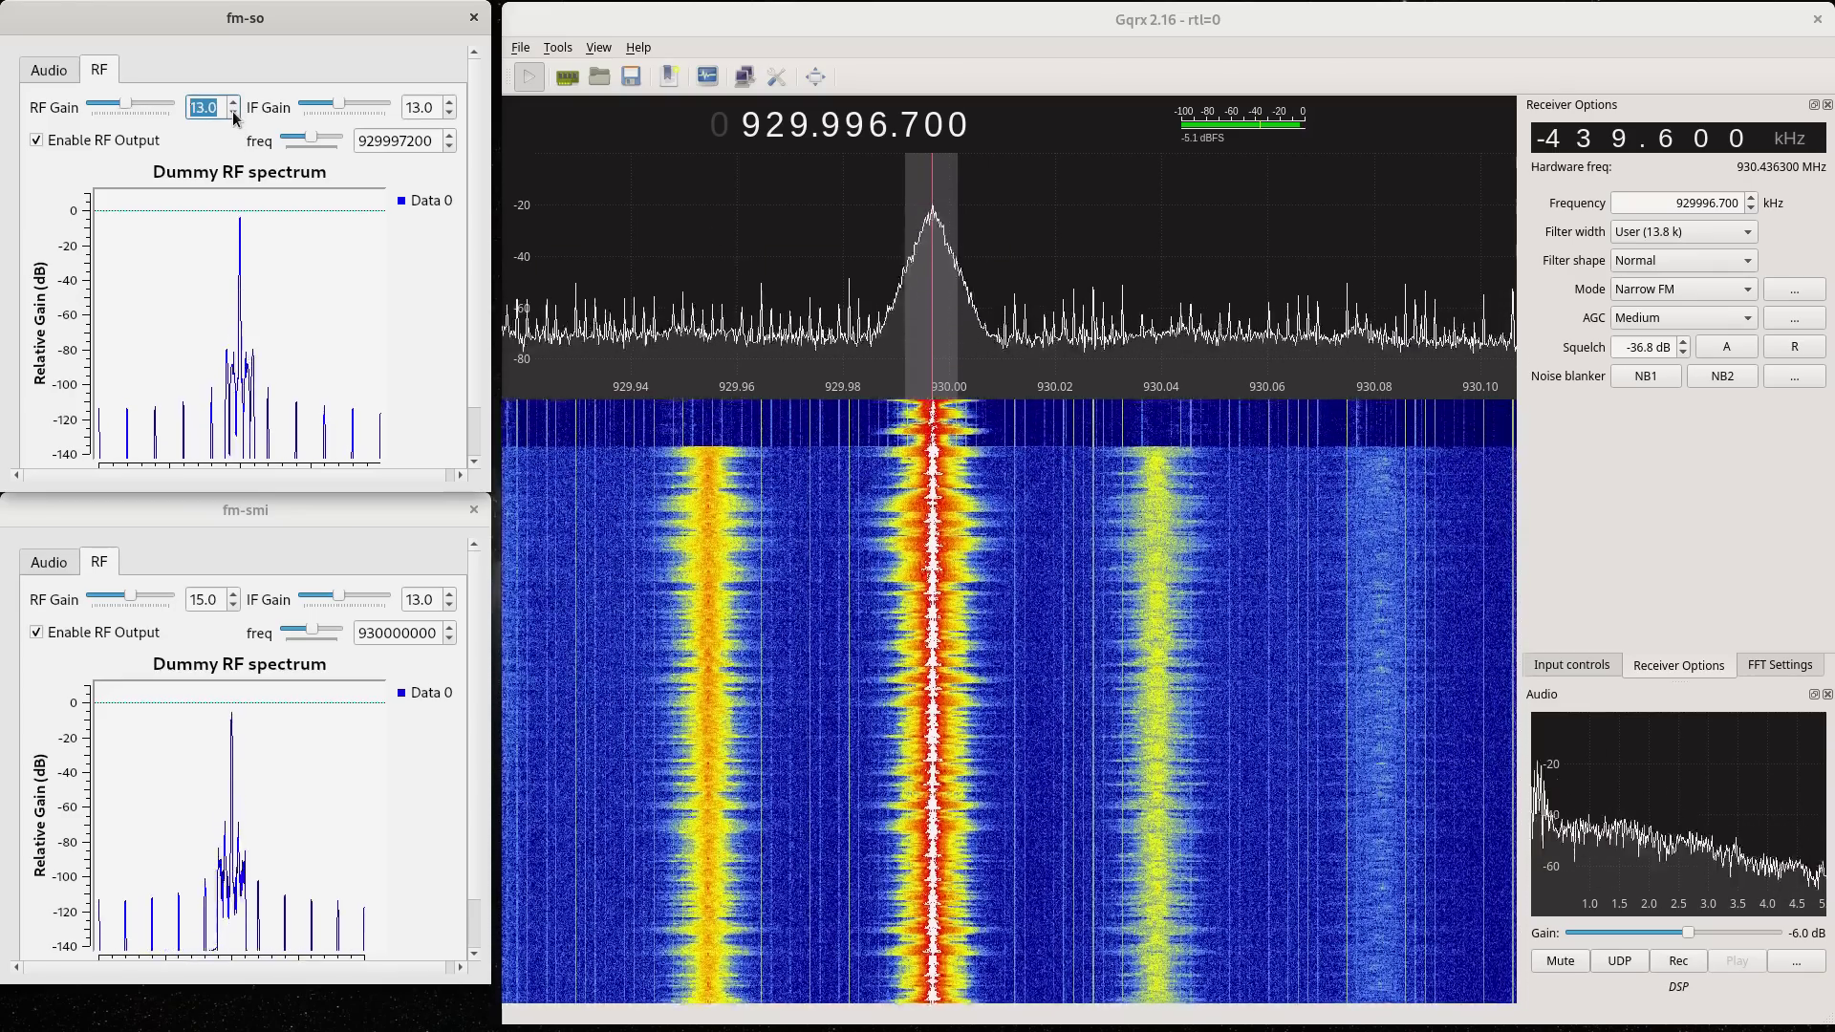
pyautogui.click(233, 112)
pyautogui.click(233, 113)
pyautogui.click(233, 113)
pyautogui.click(233, 112)
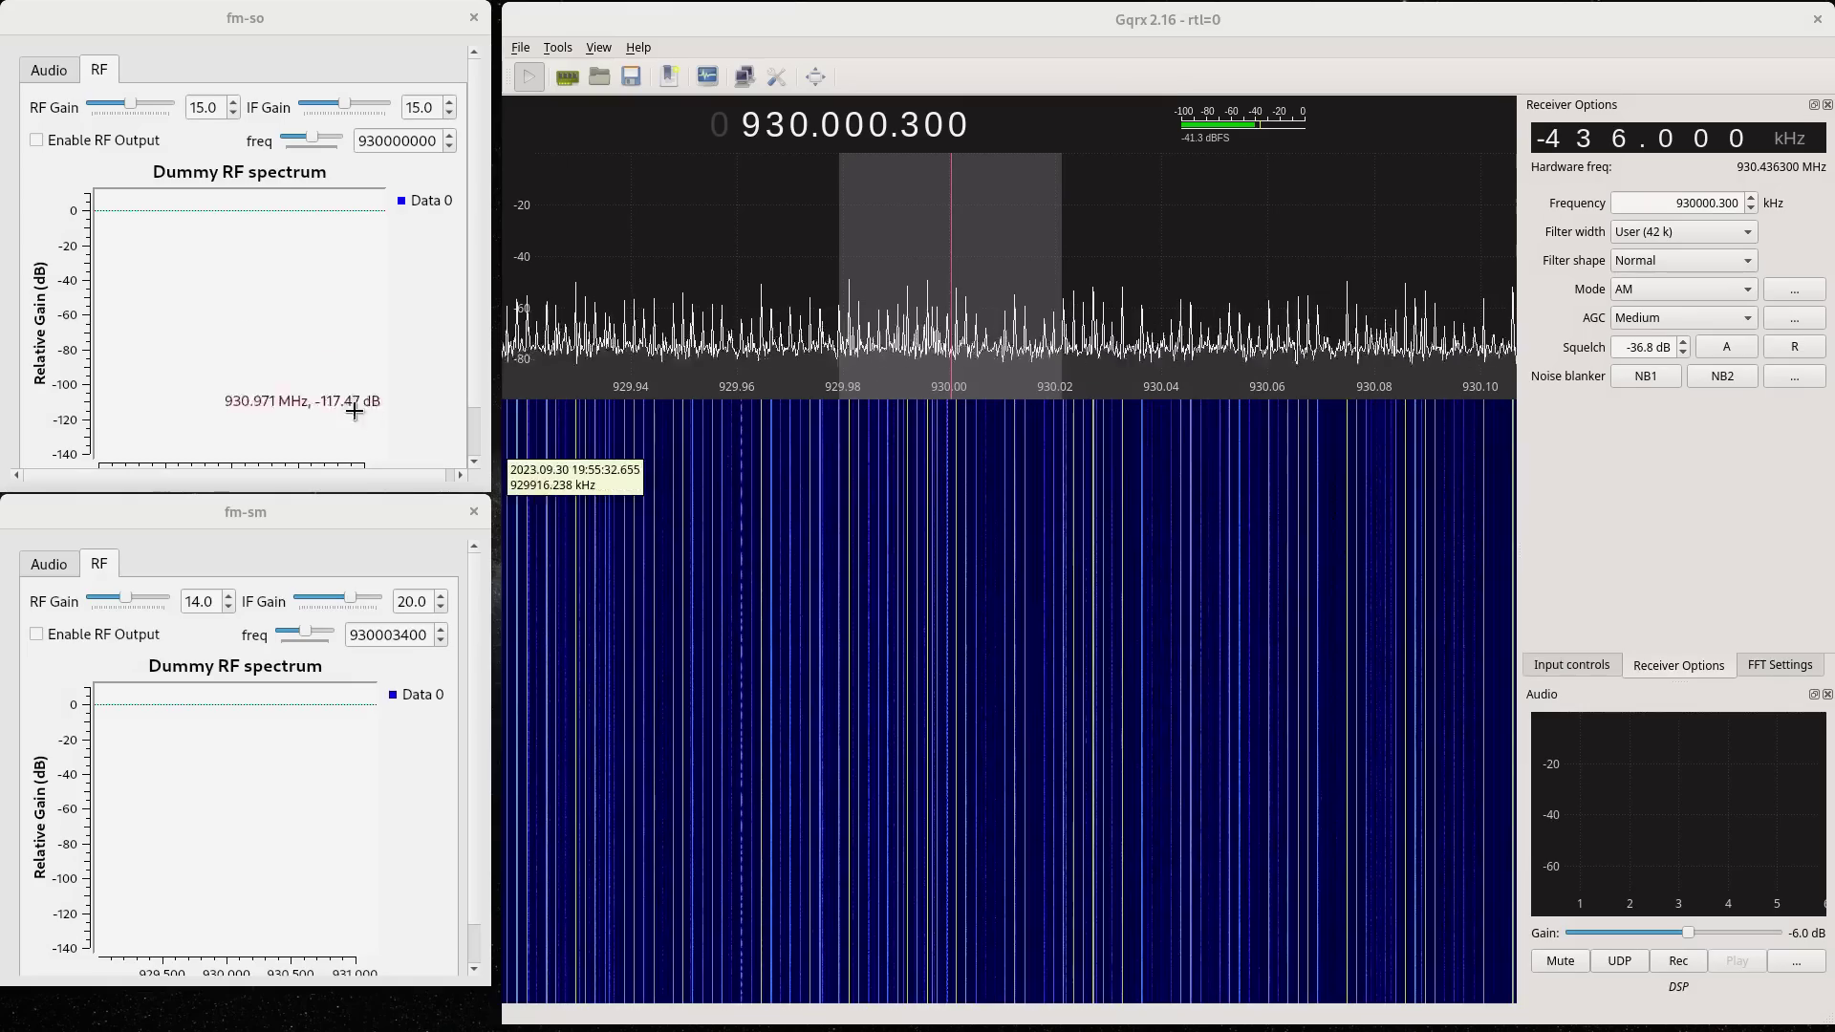
# Step: Toggle fm-so's and fm-sm's RF outputs to compare each carrier in AM mode
pyautogui.click(38, 141)
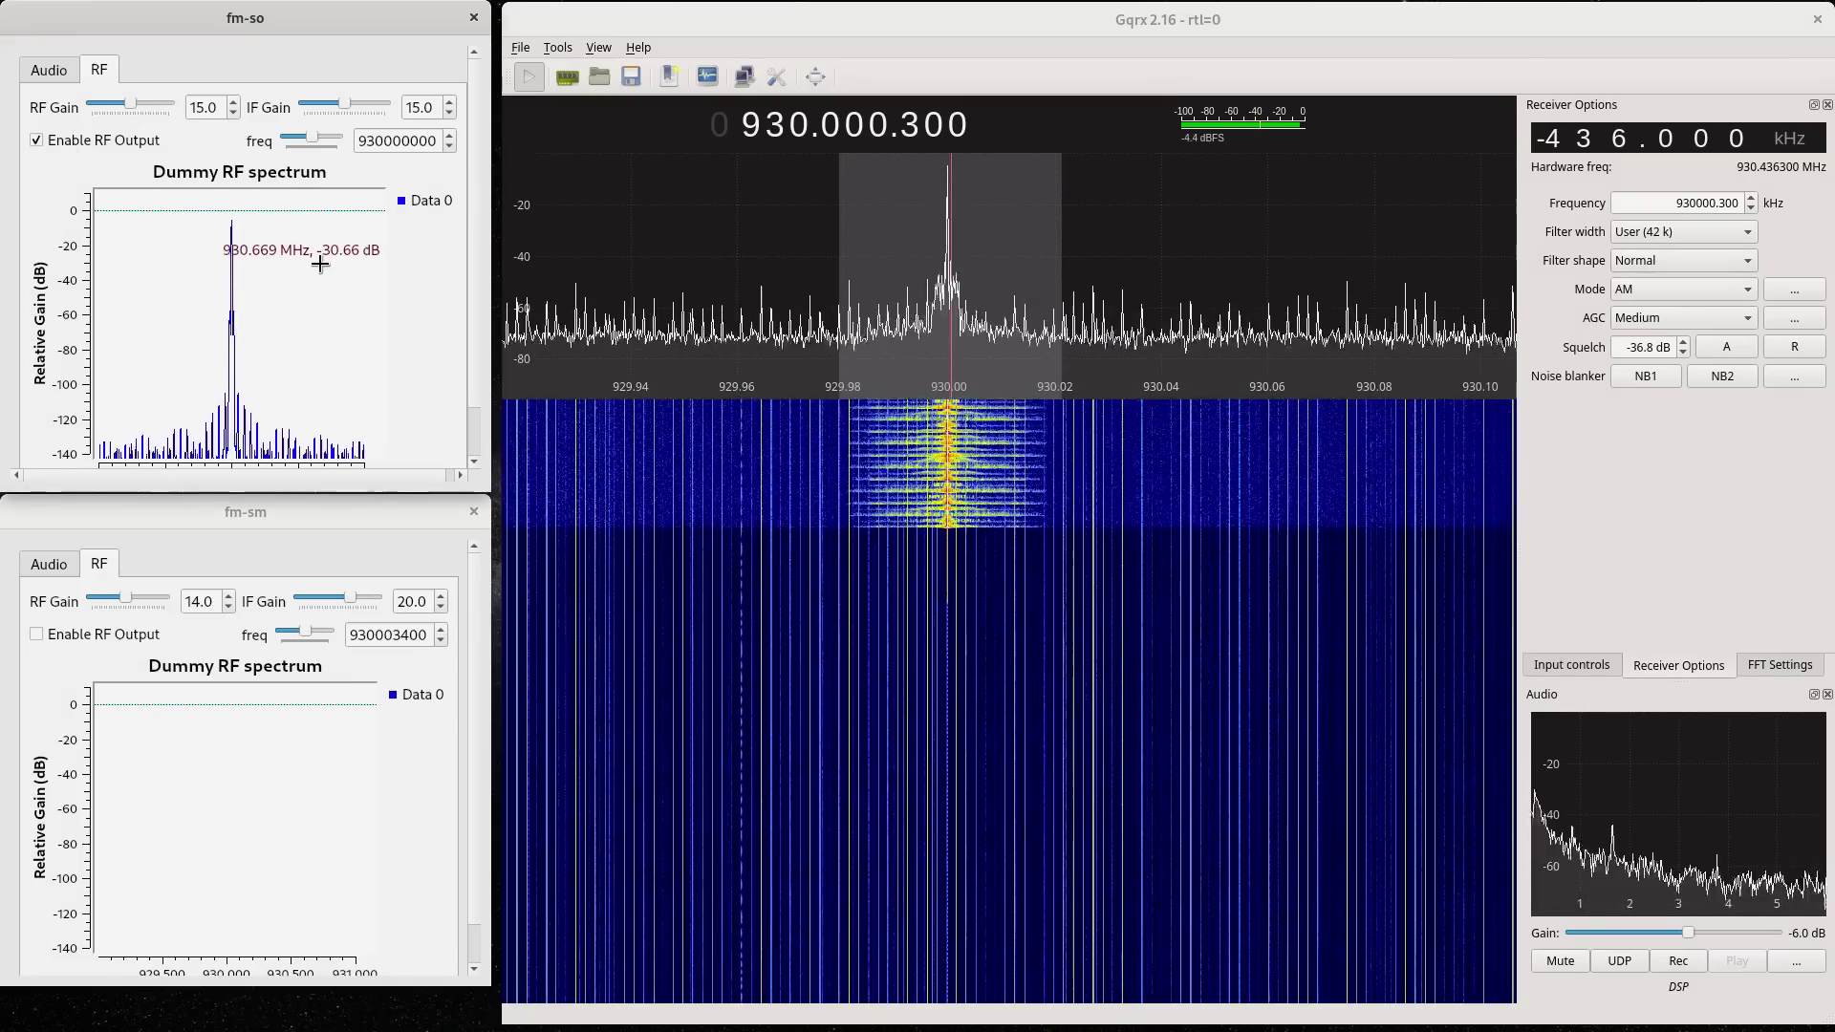
pyautogui.click(48, 139)
pyautogui.click(43, 633)
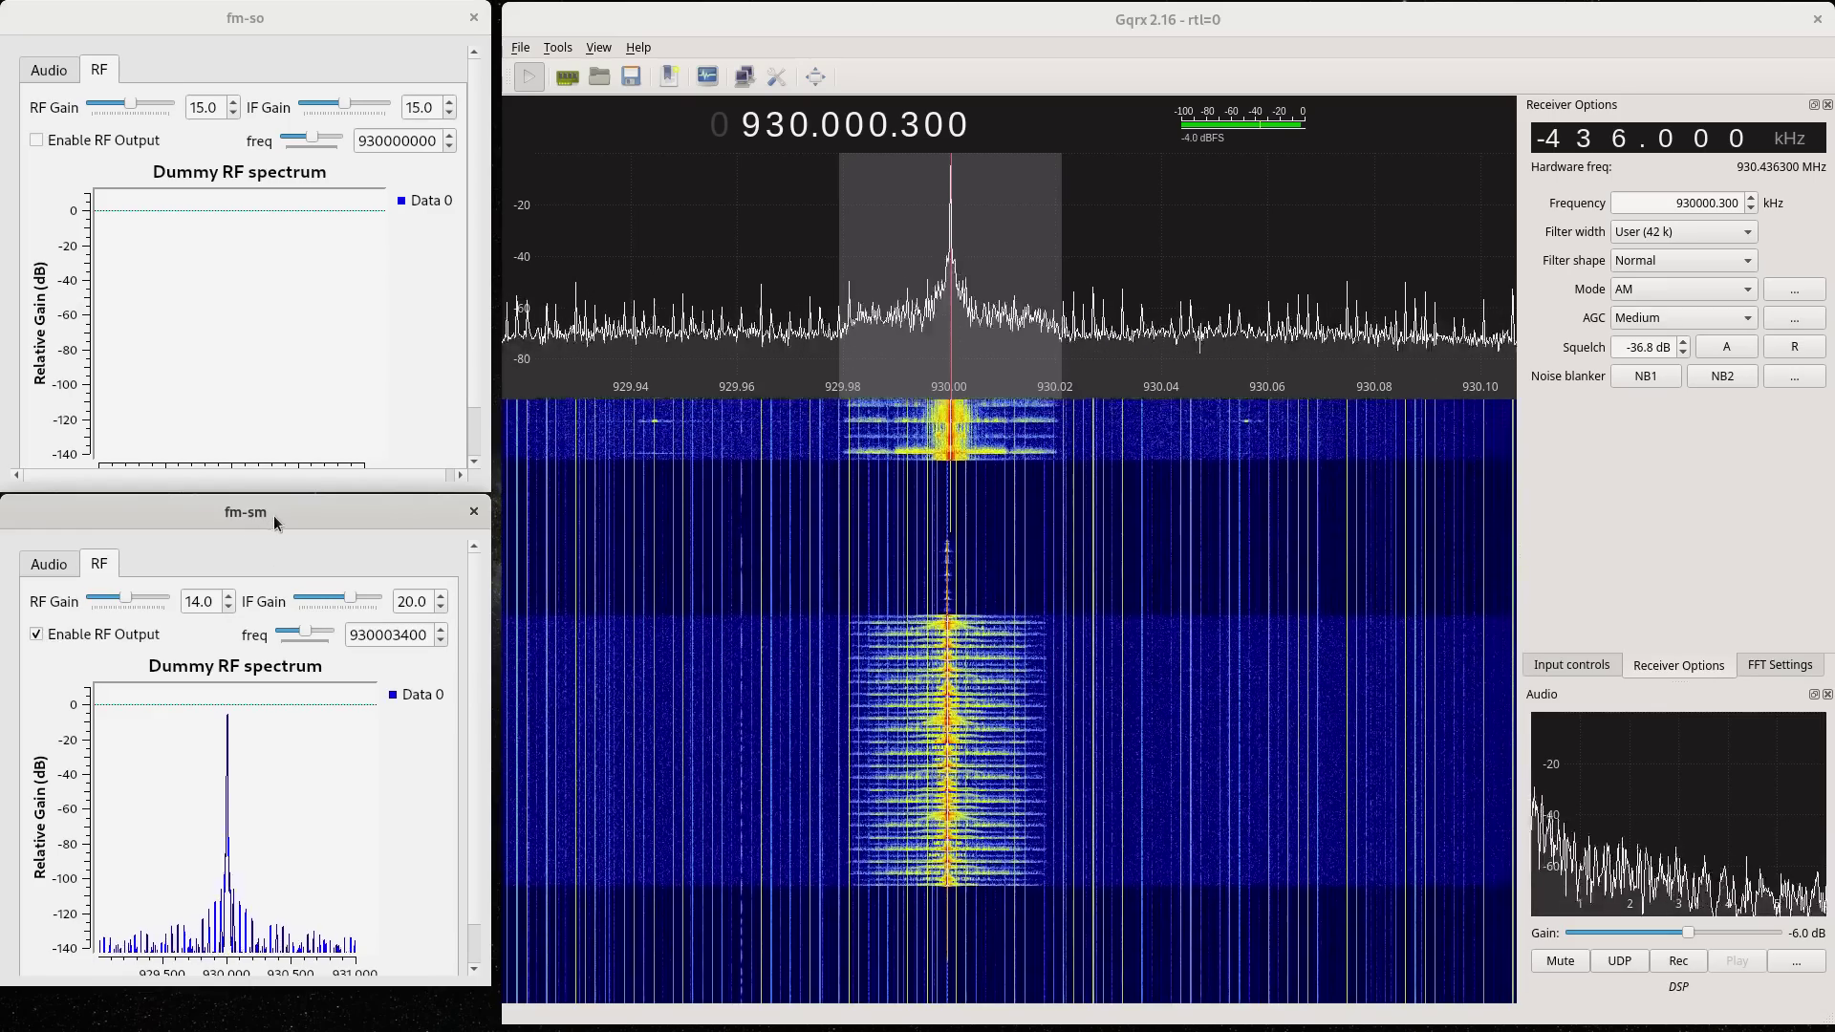
pyautogui.click(38, 139)
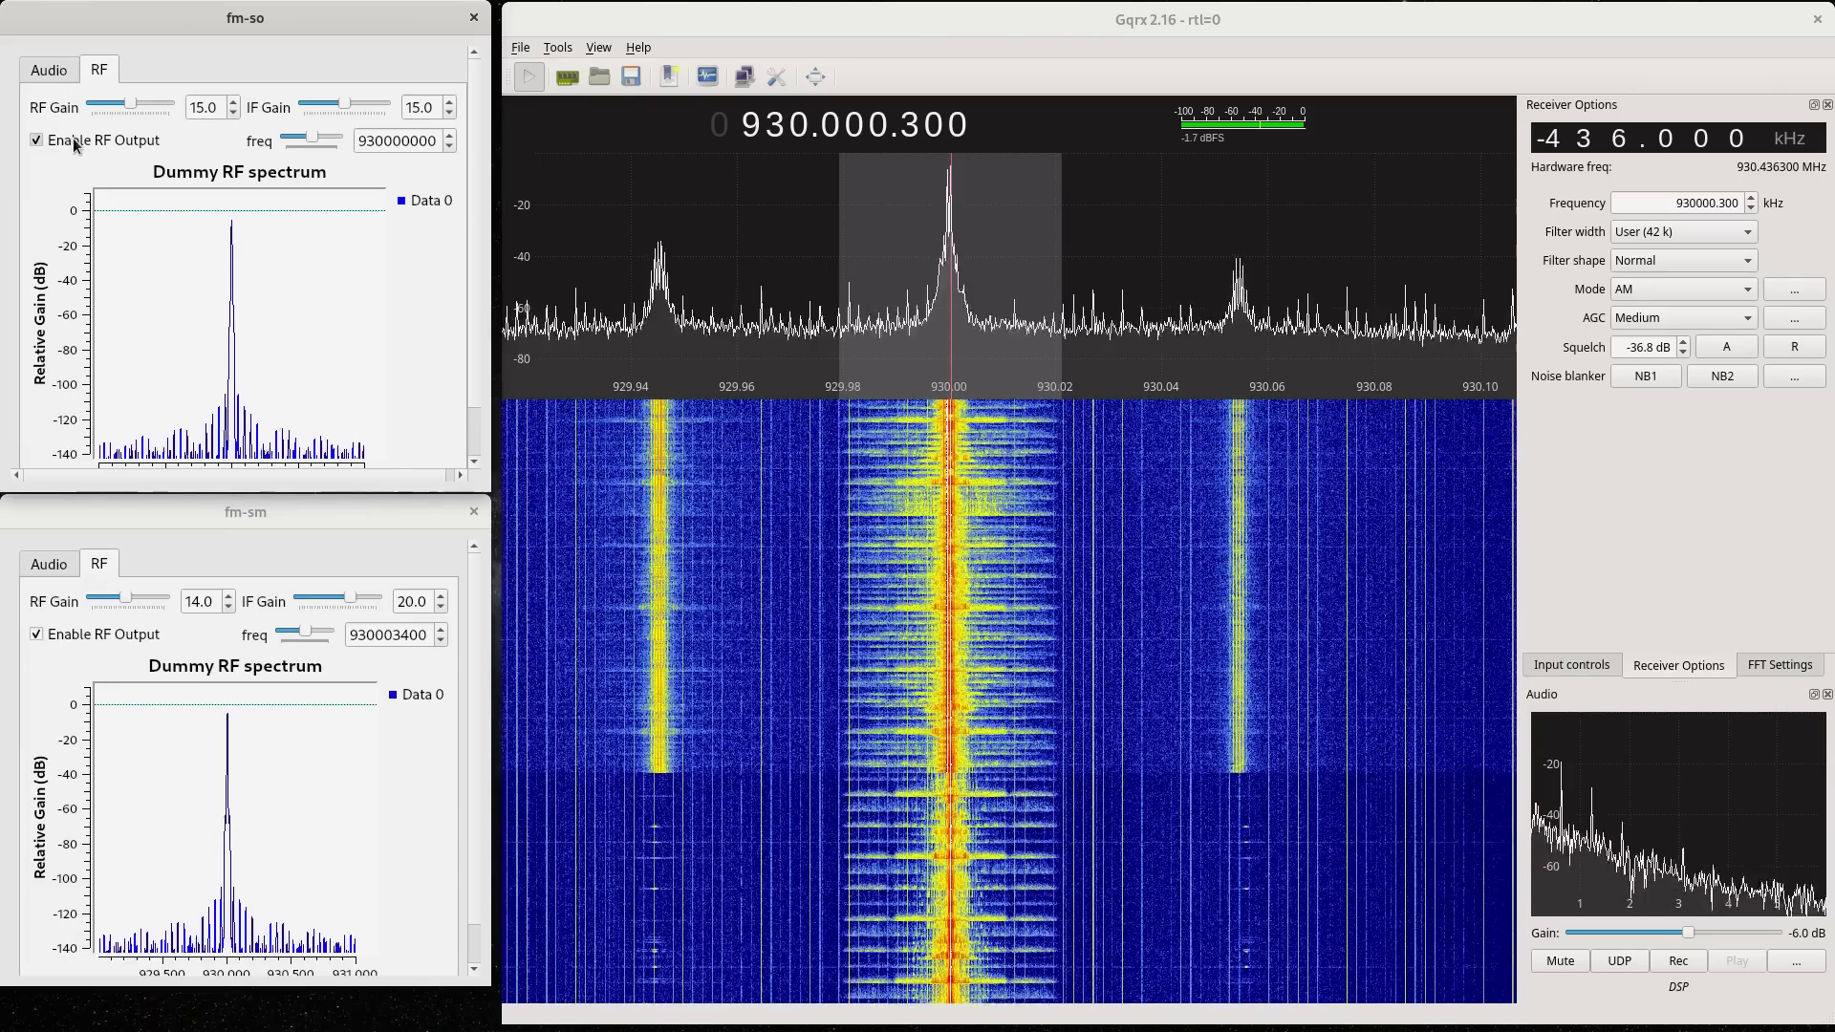
# Step: Disable audio input on both fm-so and fm-sm
pyautogui.click(53, 71)
pyautogui.click(36, 268)
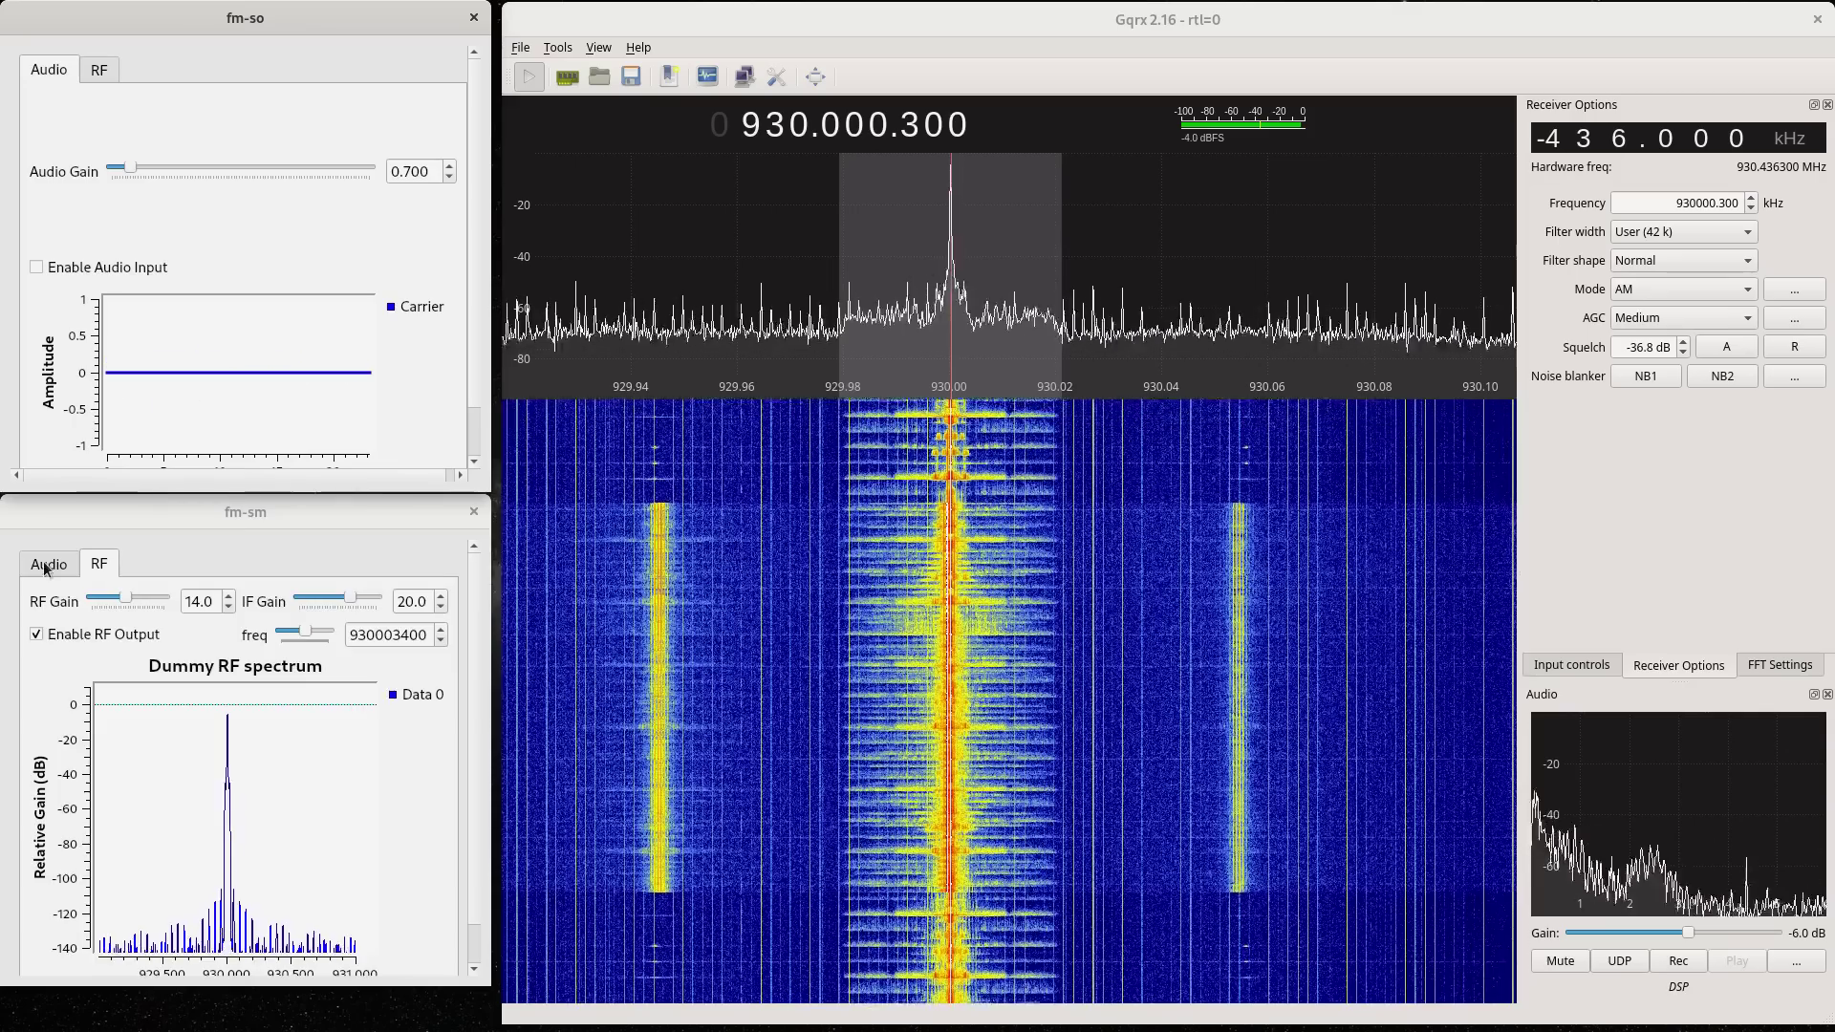
pyautogui.click(49, 564)
pyautogui.click(36, 761)
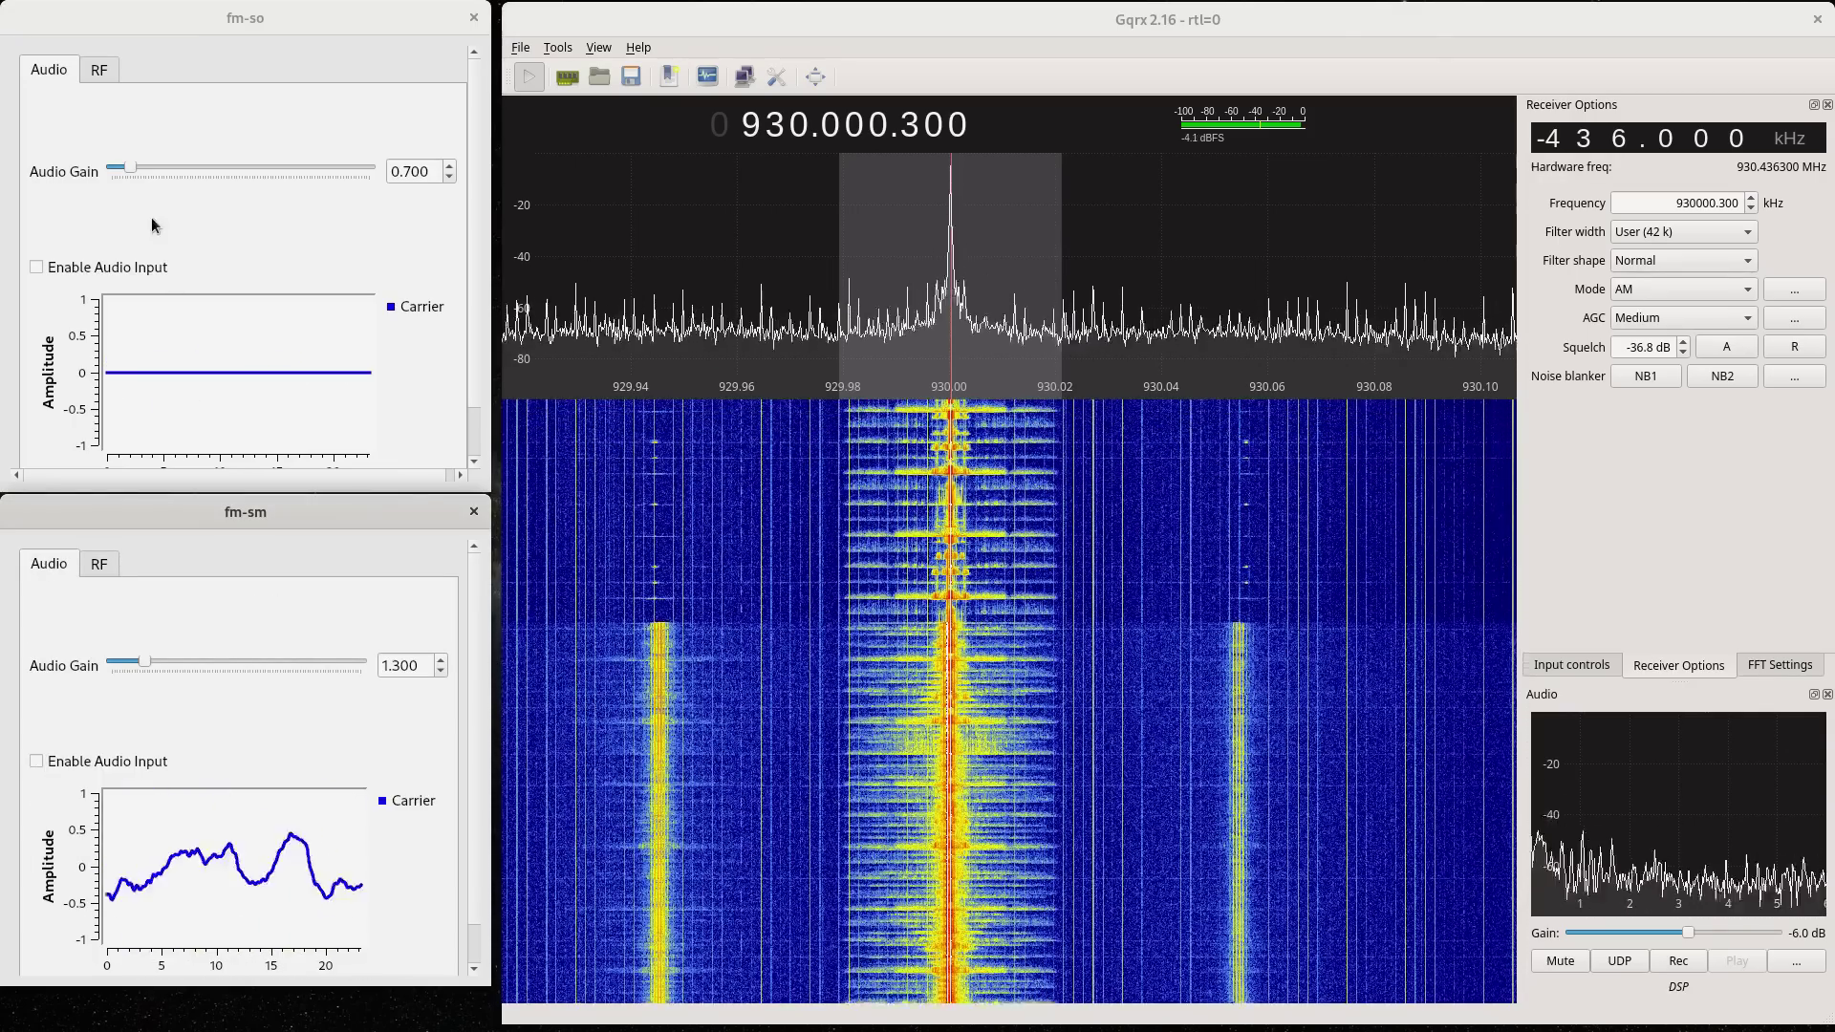
pyautogui.click(100, 564)
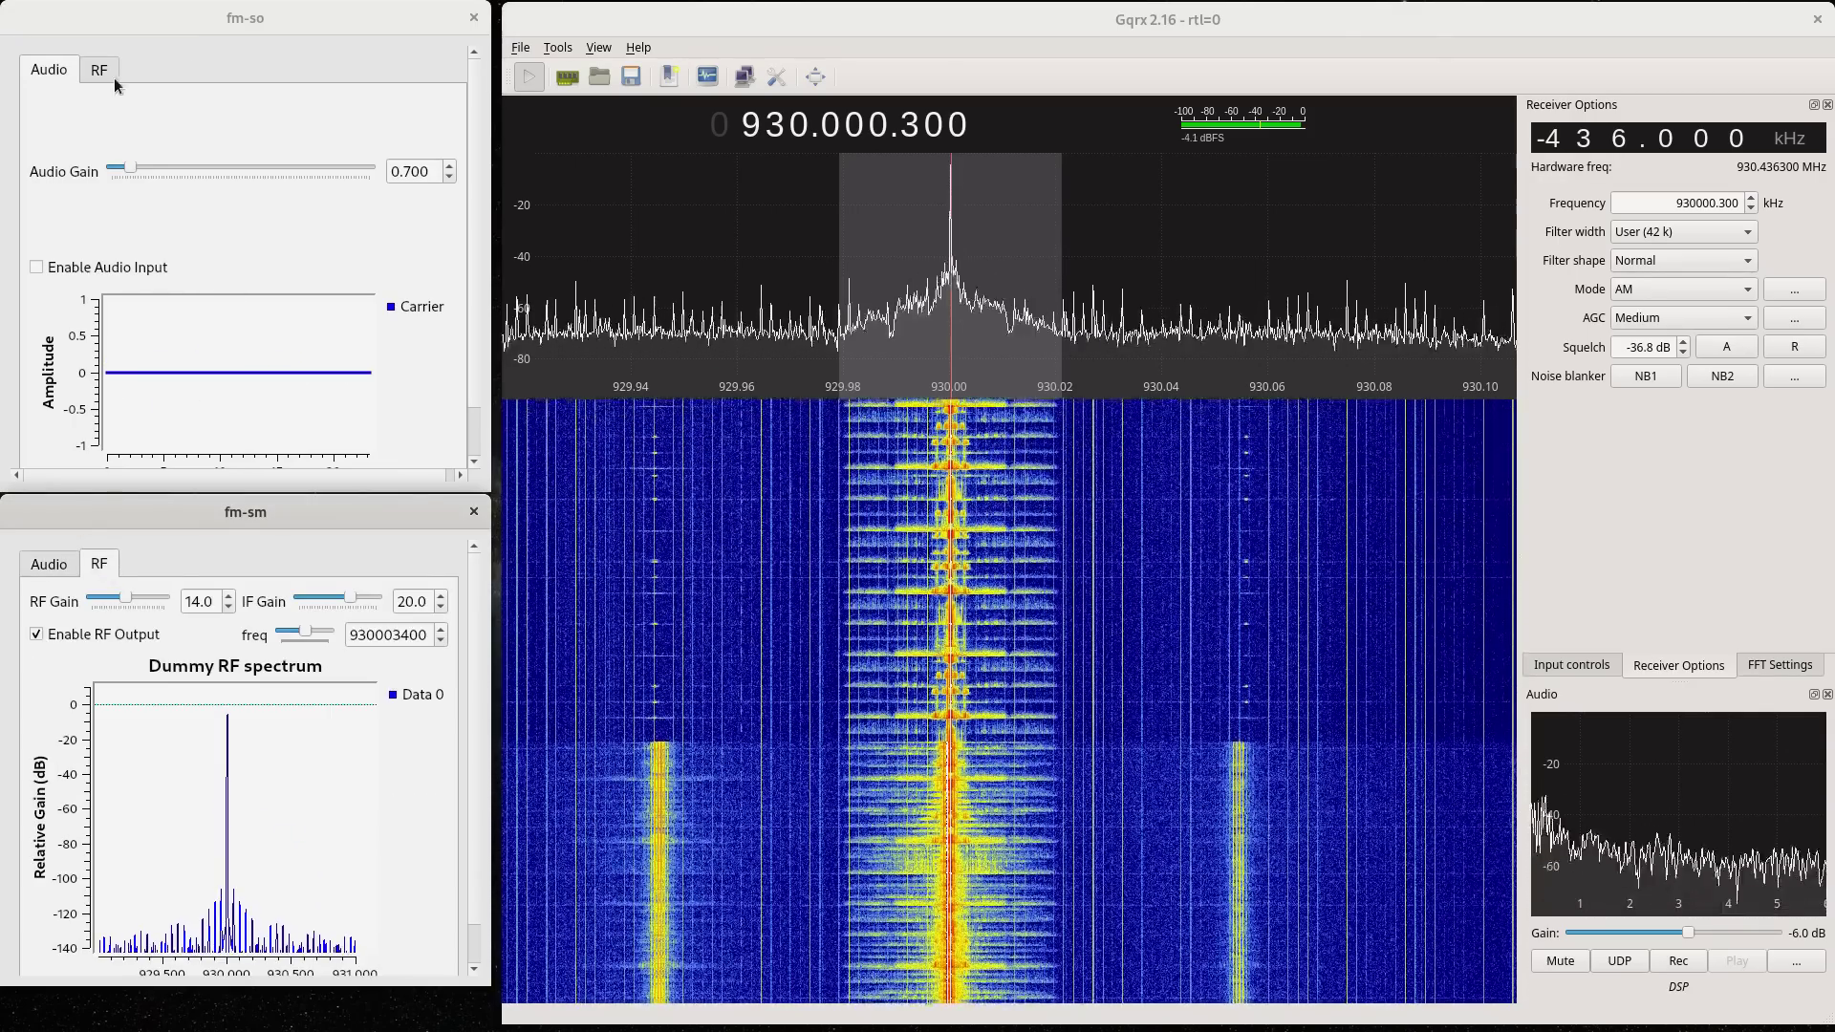
pyautogui.click(99, 69)
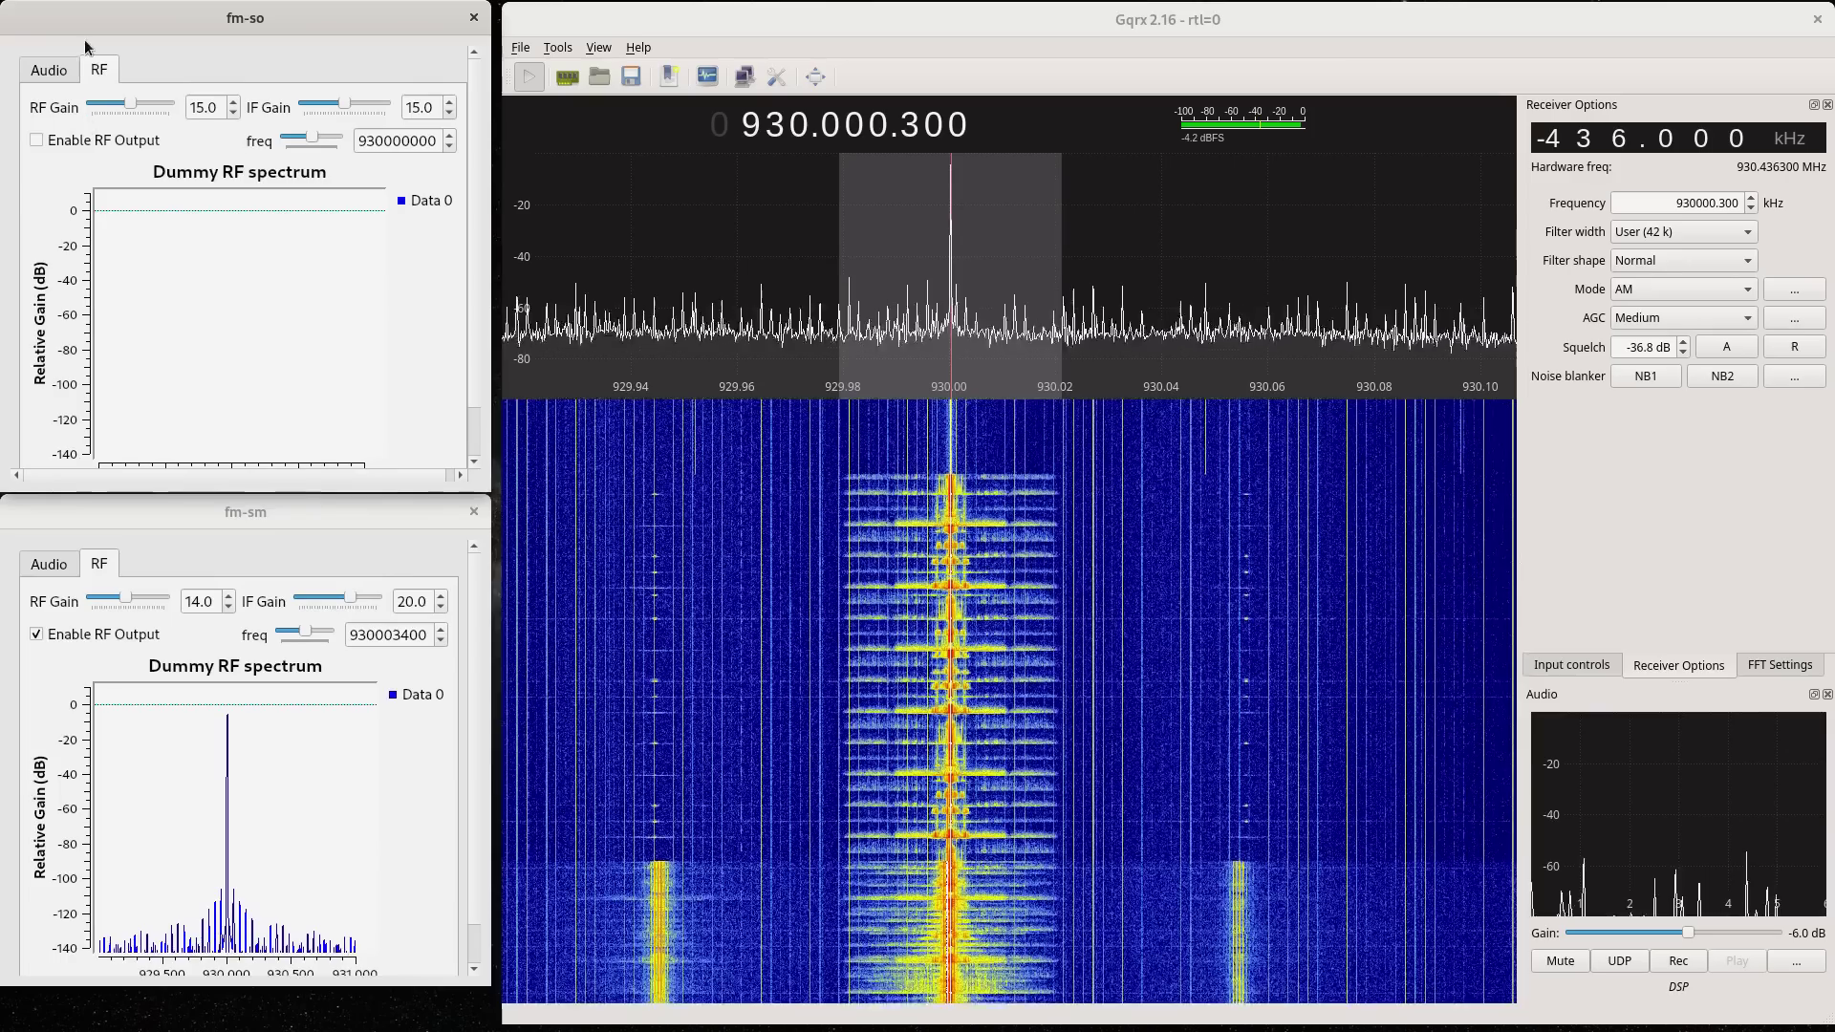
# Step: Enable fm-so, zoom the spectrum, and step fm-sm's frequency up to 930004000
pyautogui.click(96, 139)
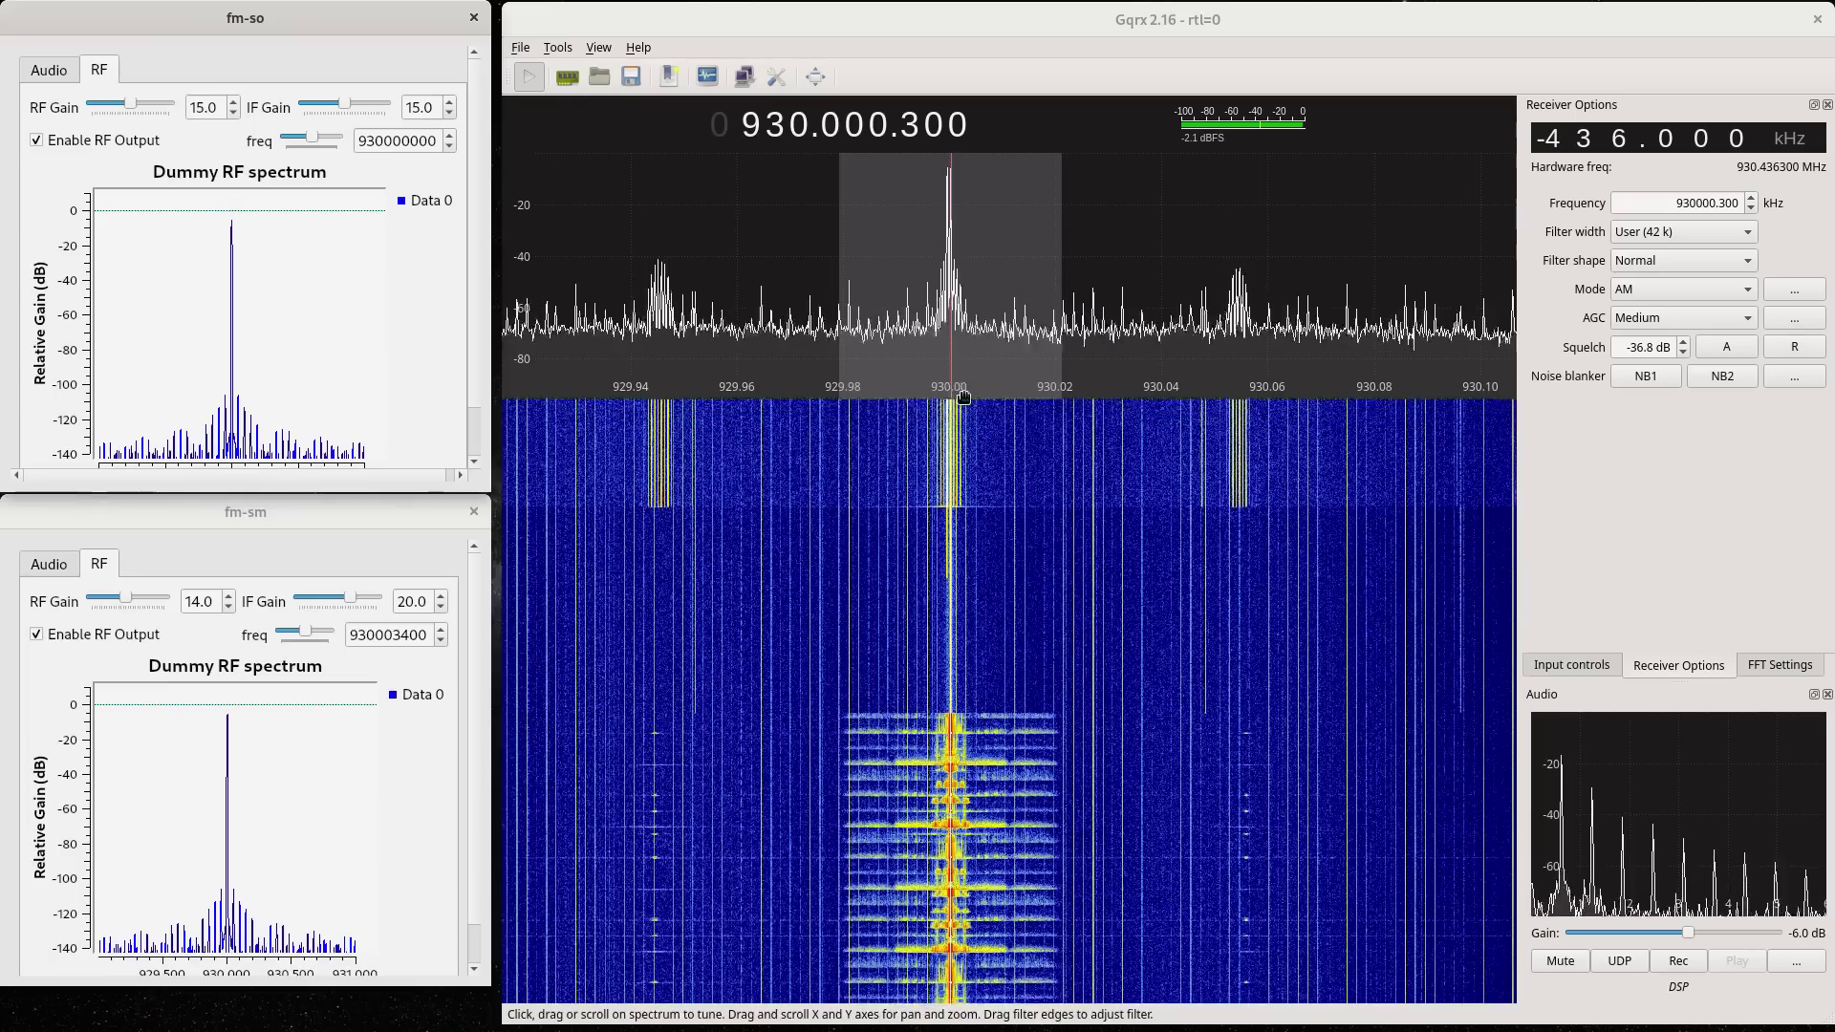
pyautogui.scroll(10, 953, 387)
pyautogui.scroll(5, 954, 392)
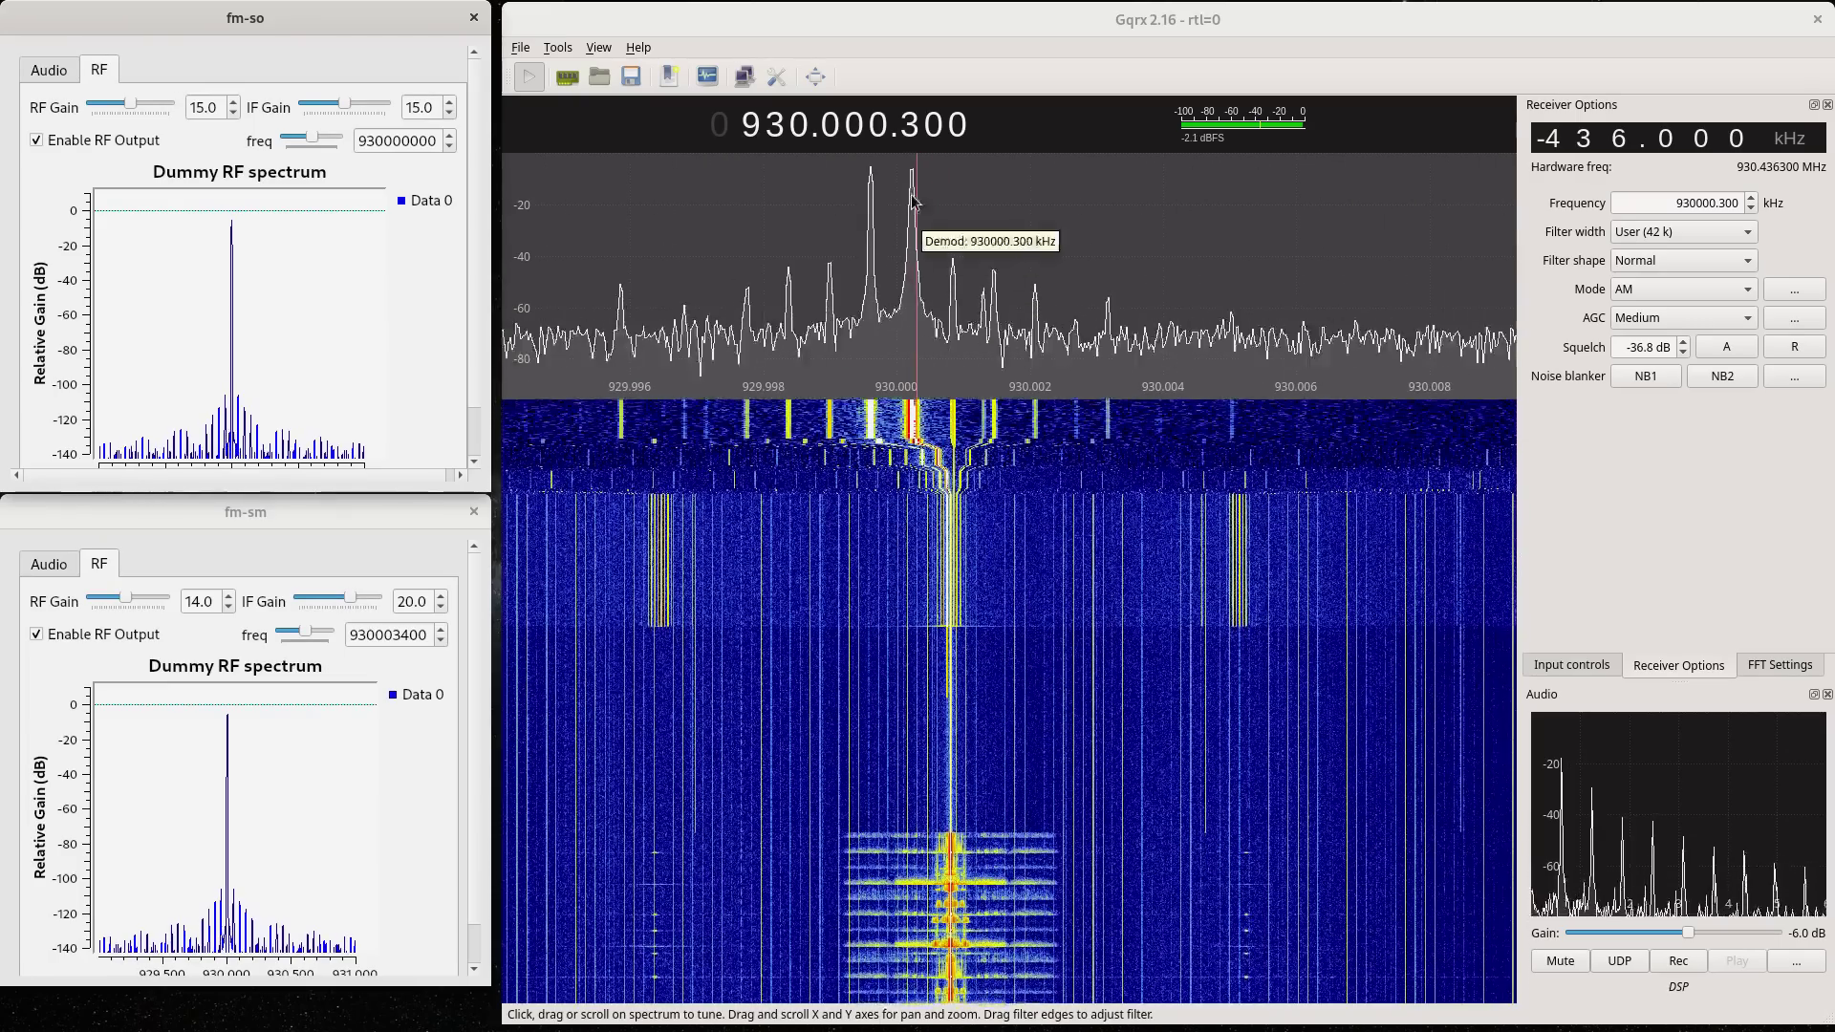
pyautogui.click(439, 629)
pyautogui.click(439, 630)
pyautogui.click(439, 630)
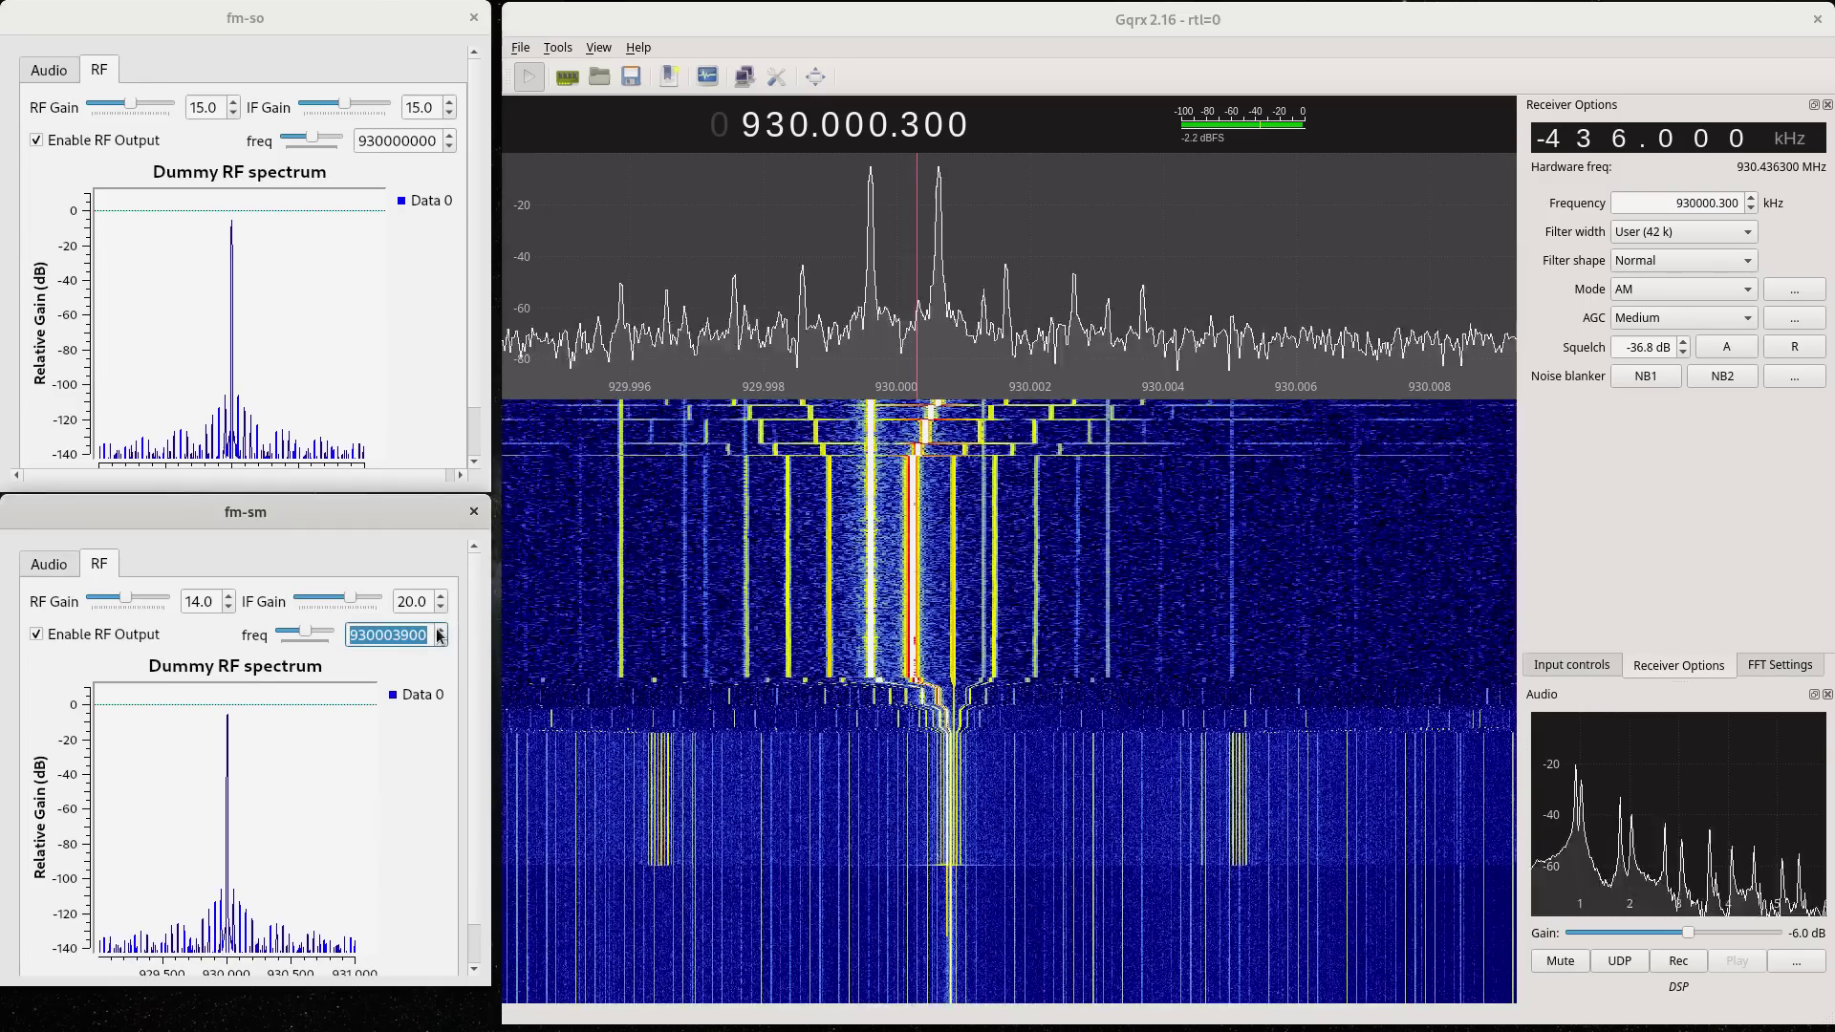
pyautogui.click(439, 629)
pyautogui.click(440, 630)
pyautogui.click(439, 630)
pyautogui.click(440, 630)
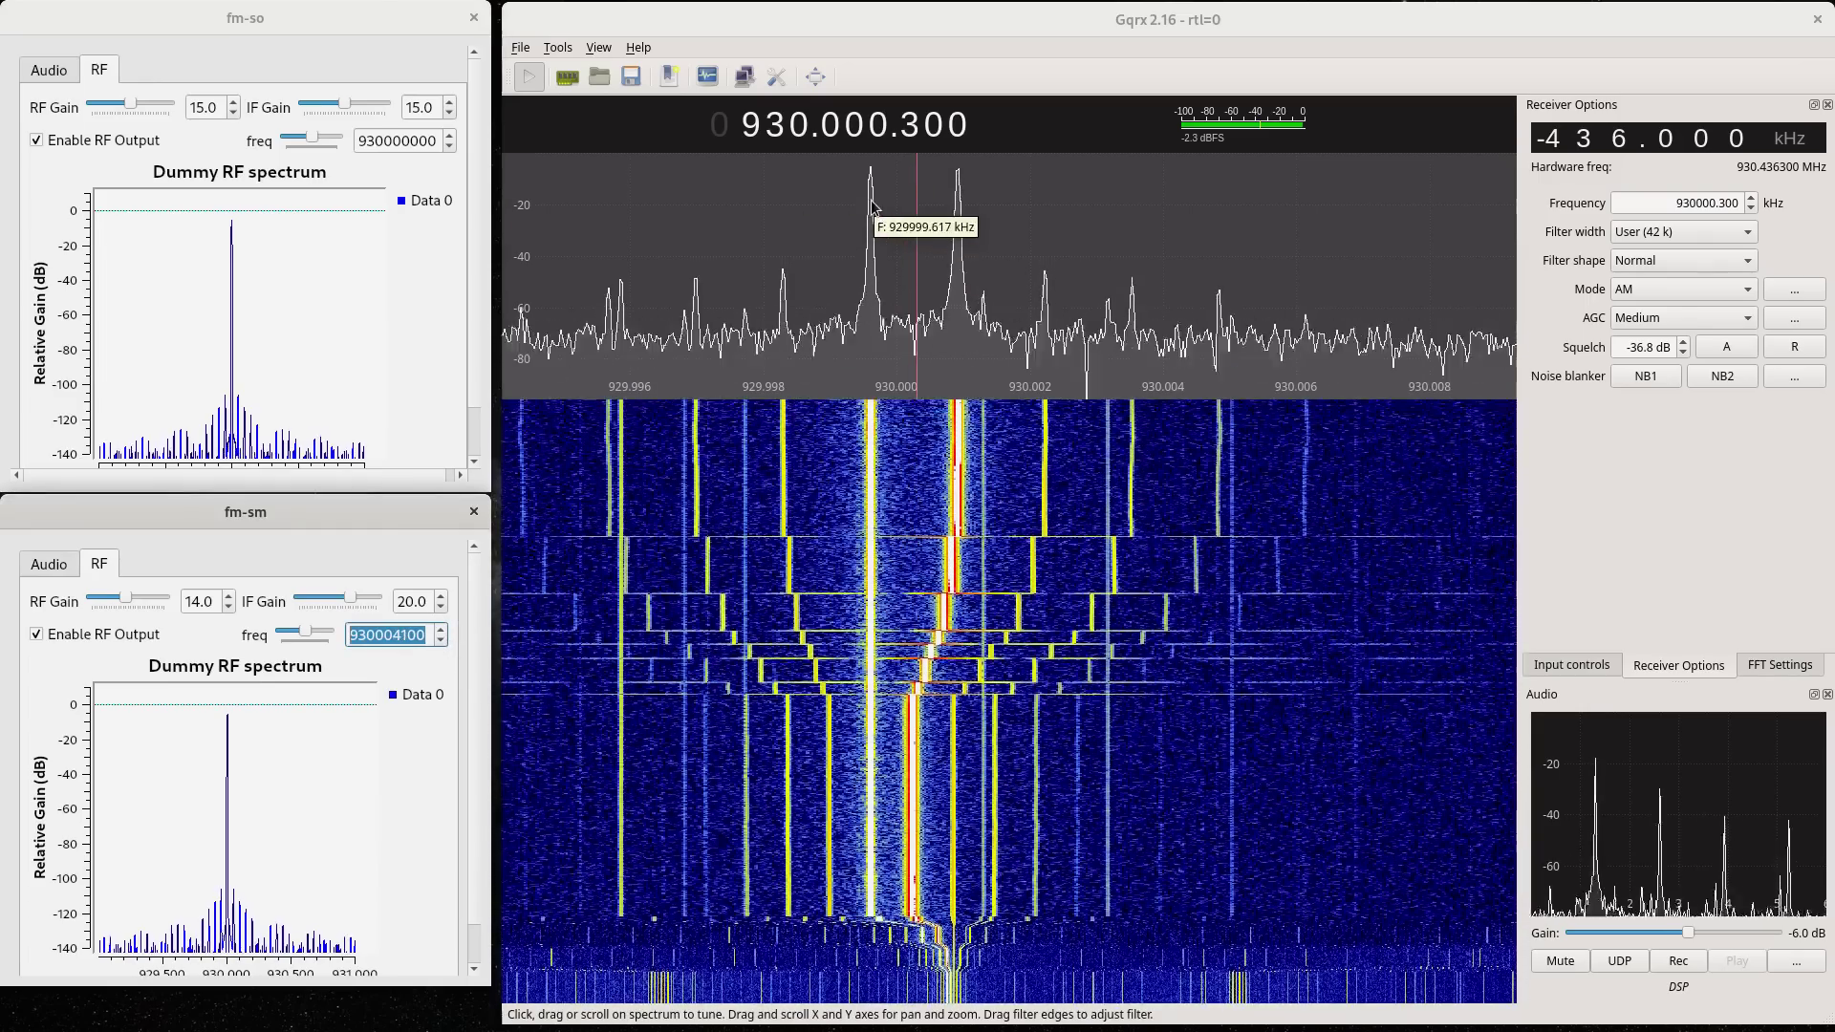
# Step: Lower fm-sm to 930002800 so the carriers merge, and tune Gqrx to 929.999.600
pyautogui.click(440, 641)
pyautogui.click(440, 641)
pyautogui.click(441, 642)
pyautogui.click(440, 641)
pyautogui.click(440, 641)
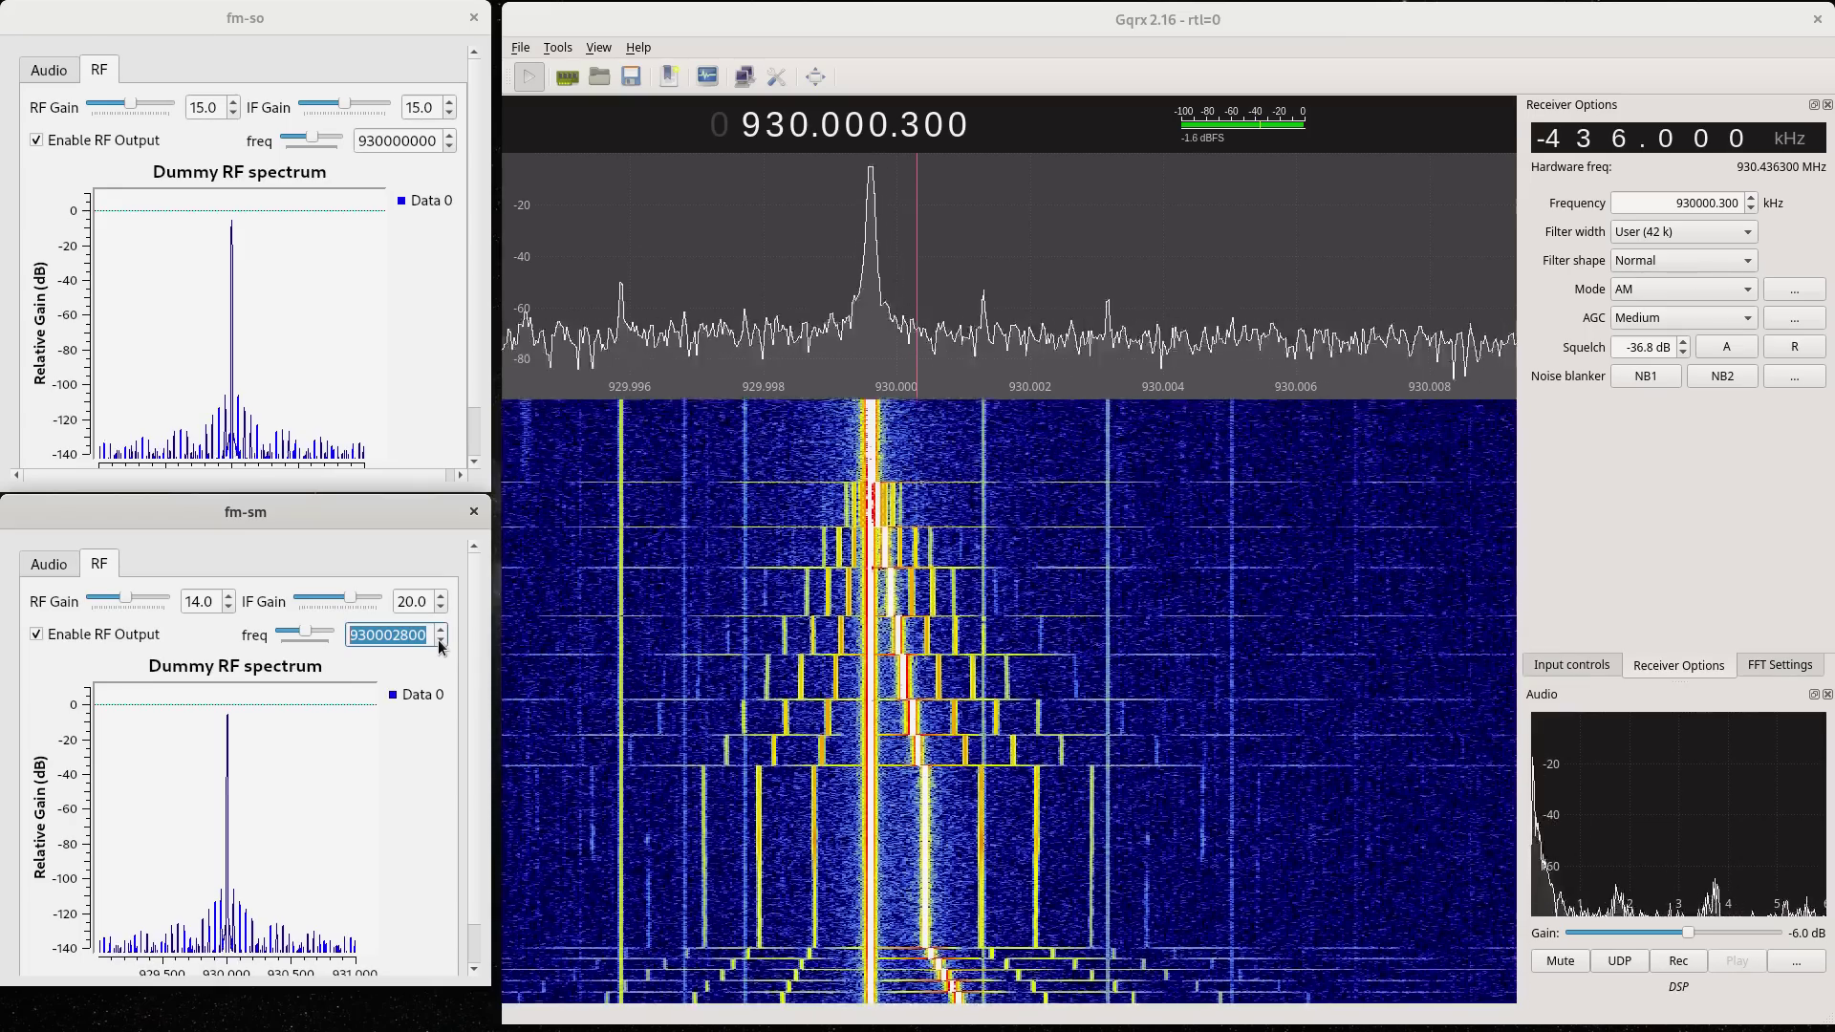
pyautogui.click(871, 457)
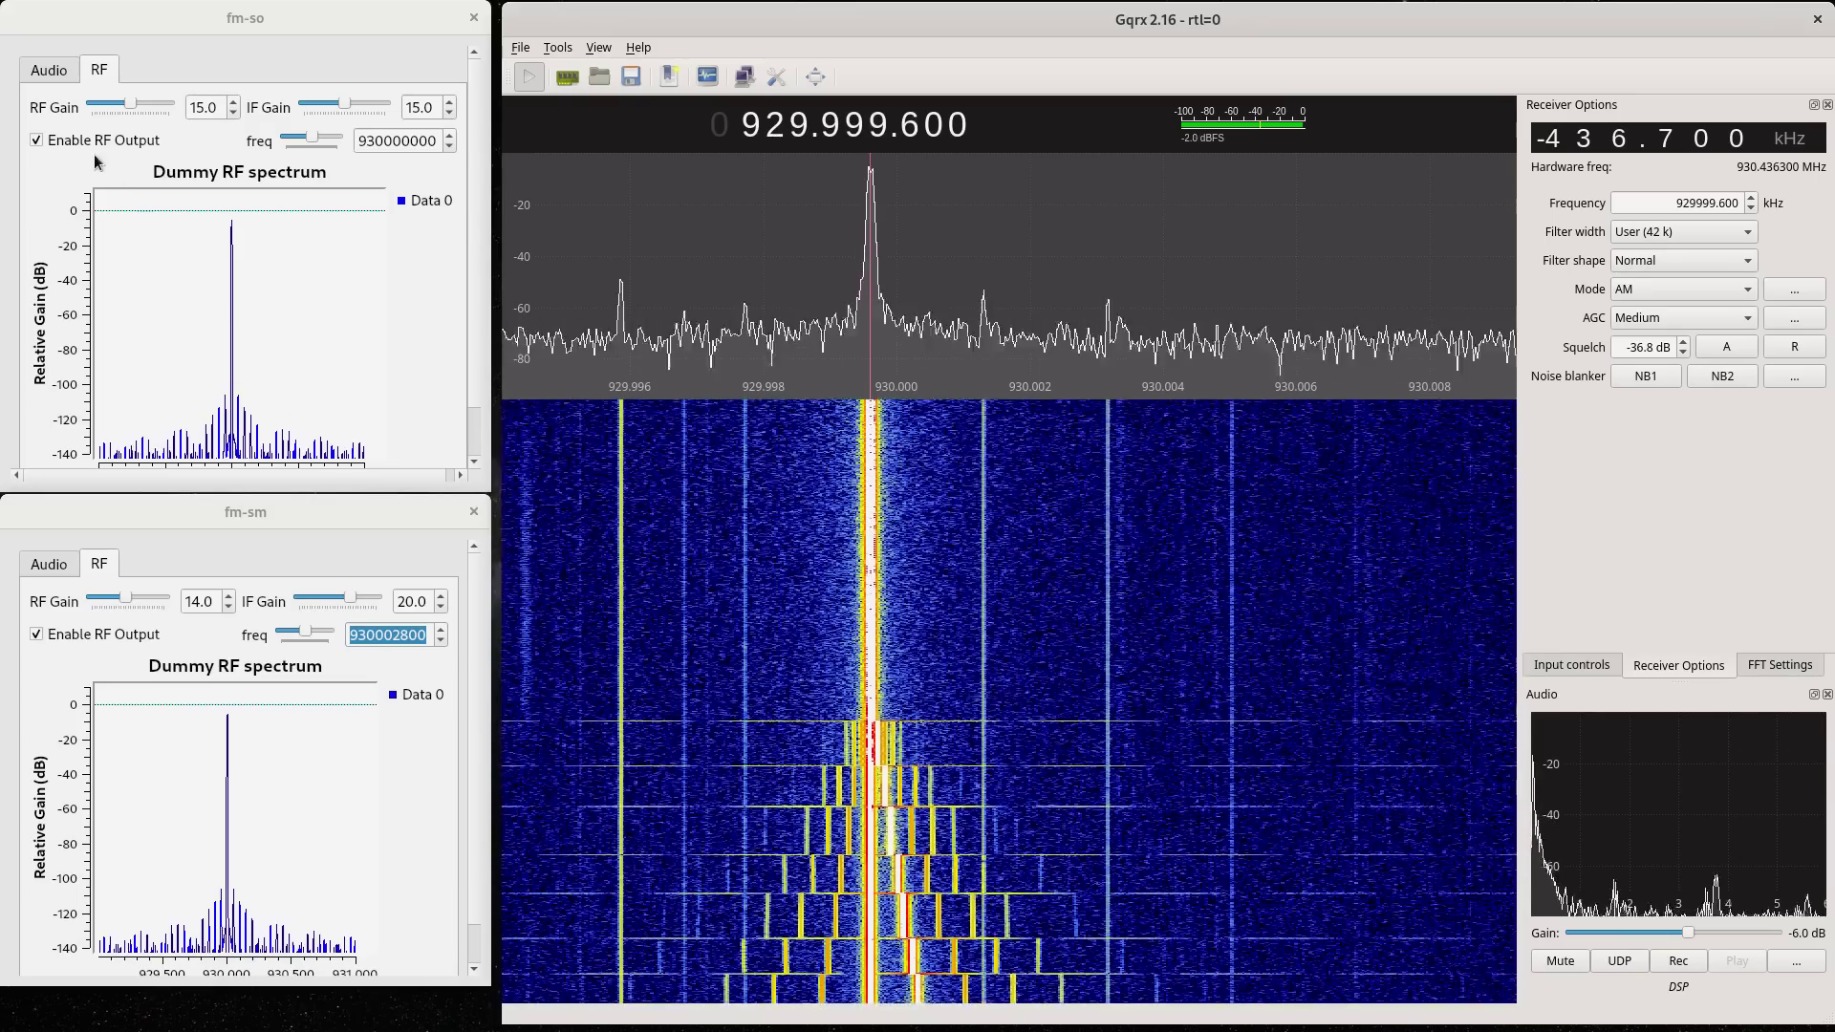
pyautogui.click(59, 71)
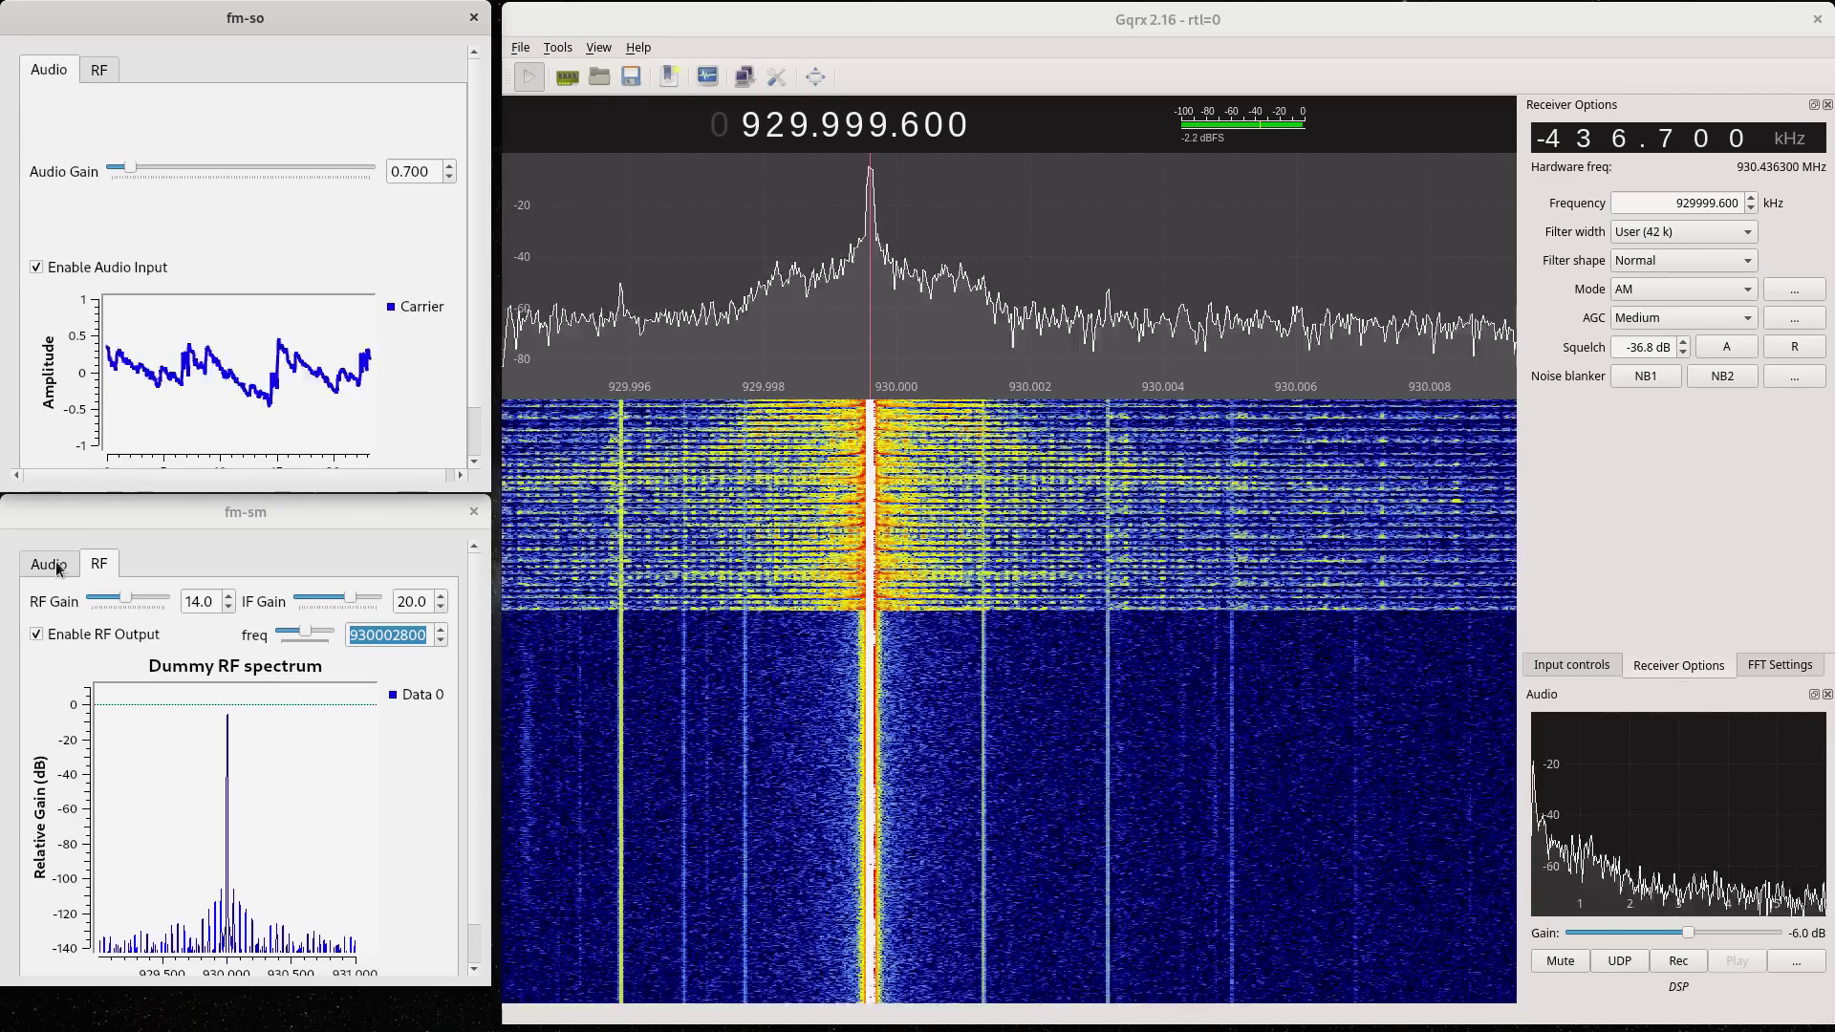
# Step: Recentre the spectrum and set audio gains: fm-so to 0.400, fm-sm to 2.000
pyautogui.click(48, 564)
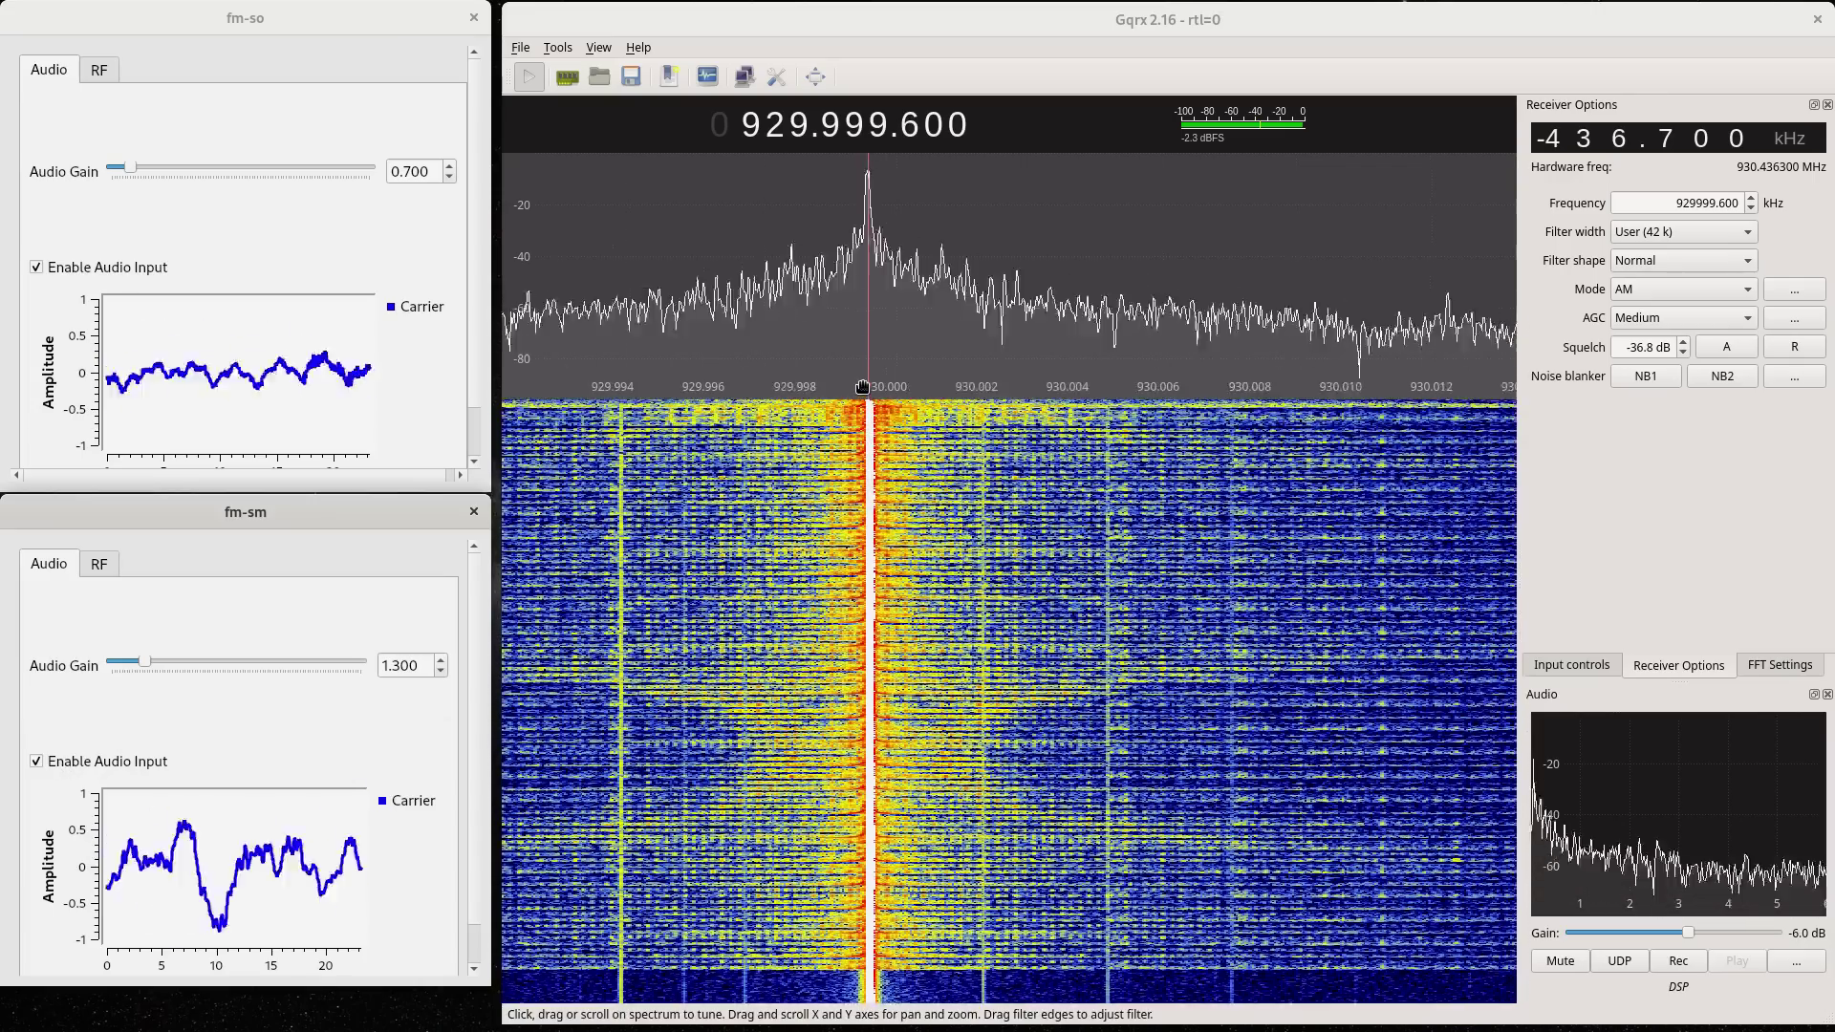
pyautogui.scroll(-4, 861, 386)
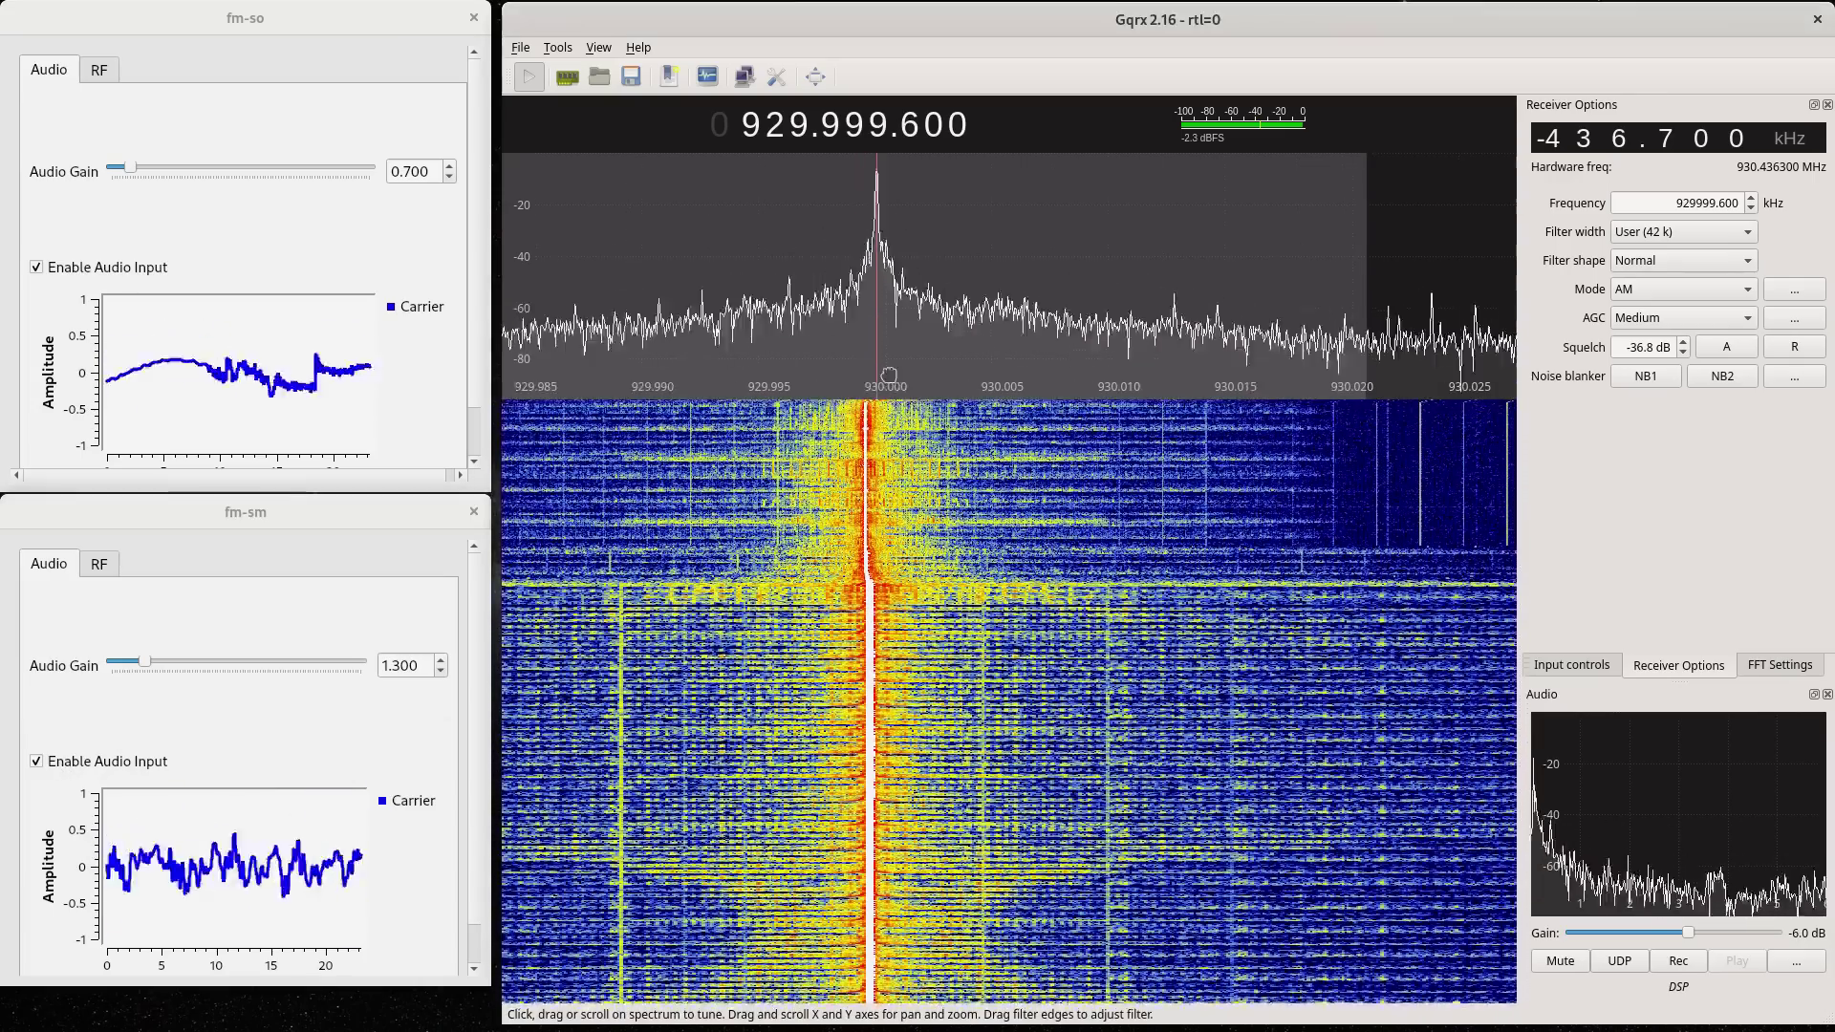
pyautogui.moveTo(862, 386); pyautogui.dragTo(951, 376)
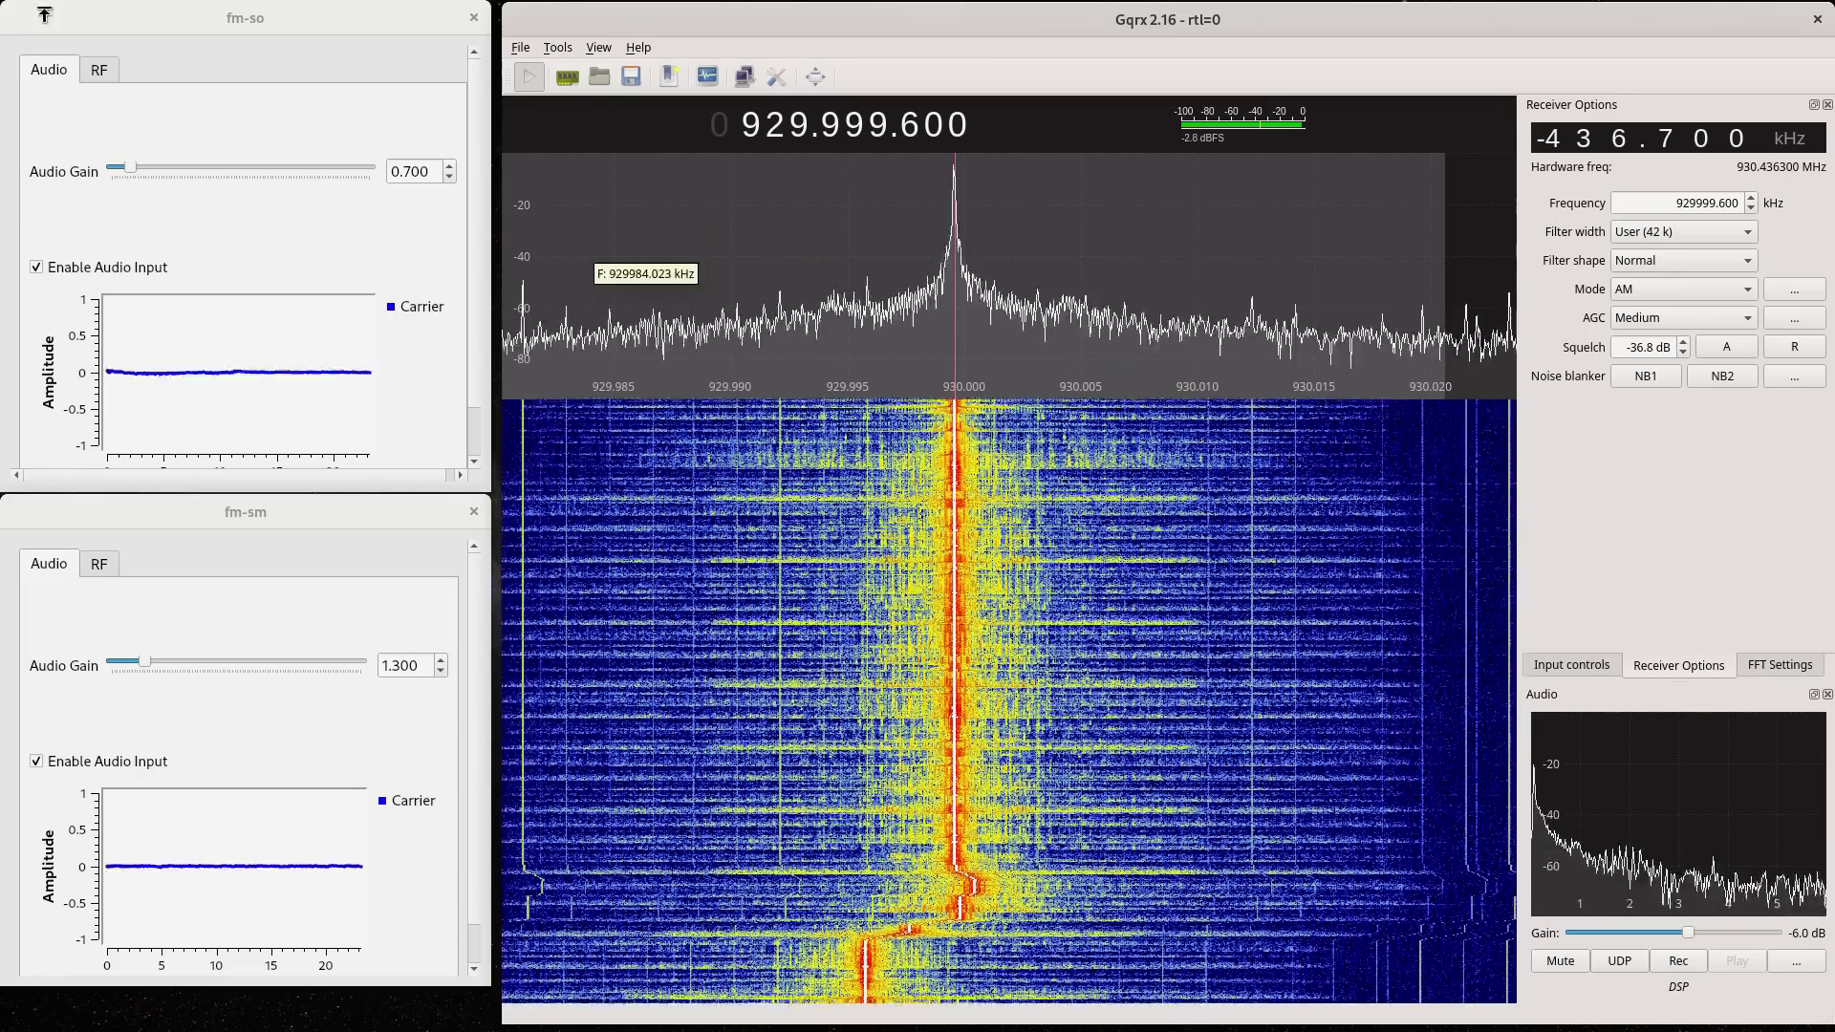
pyautogui.moveTo(127, 170); pyautogui.dragTo(132, 170)
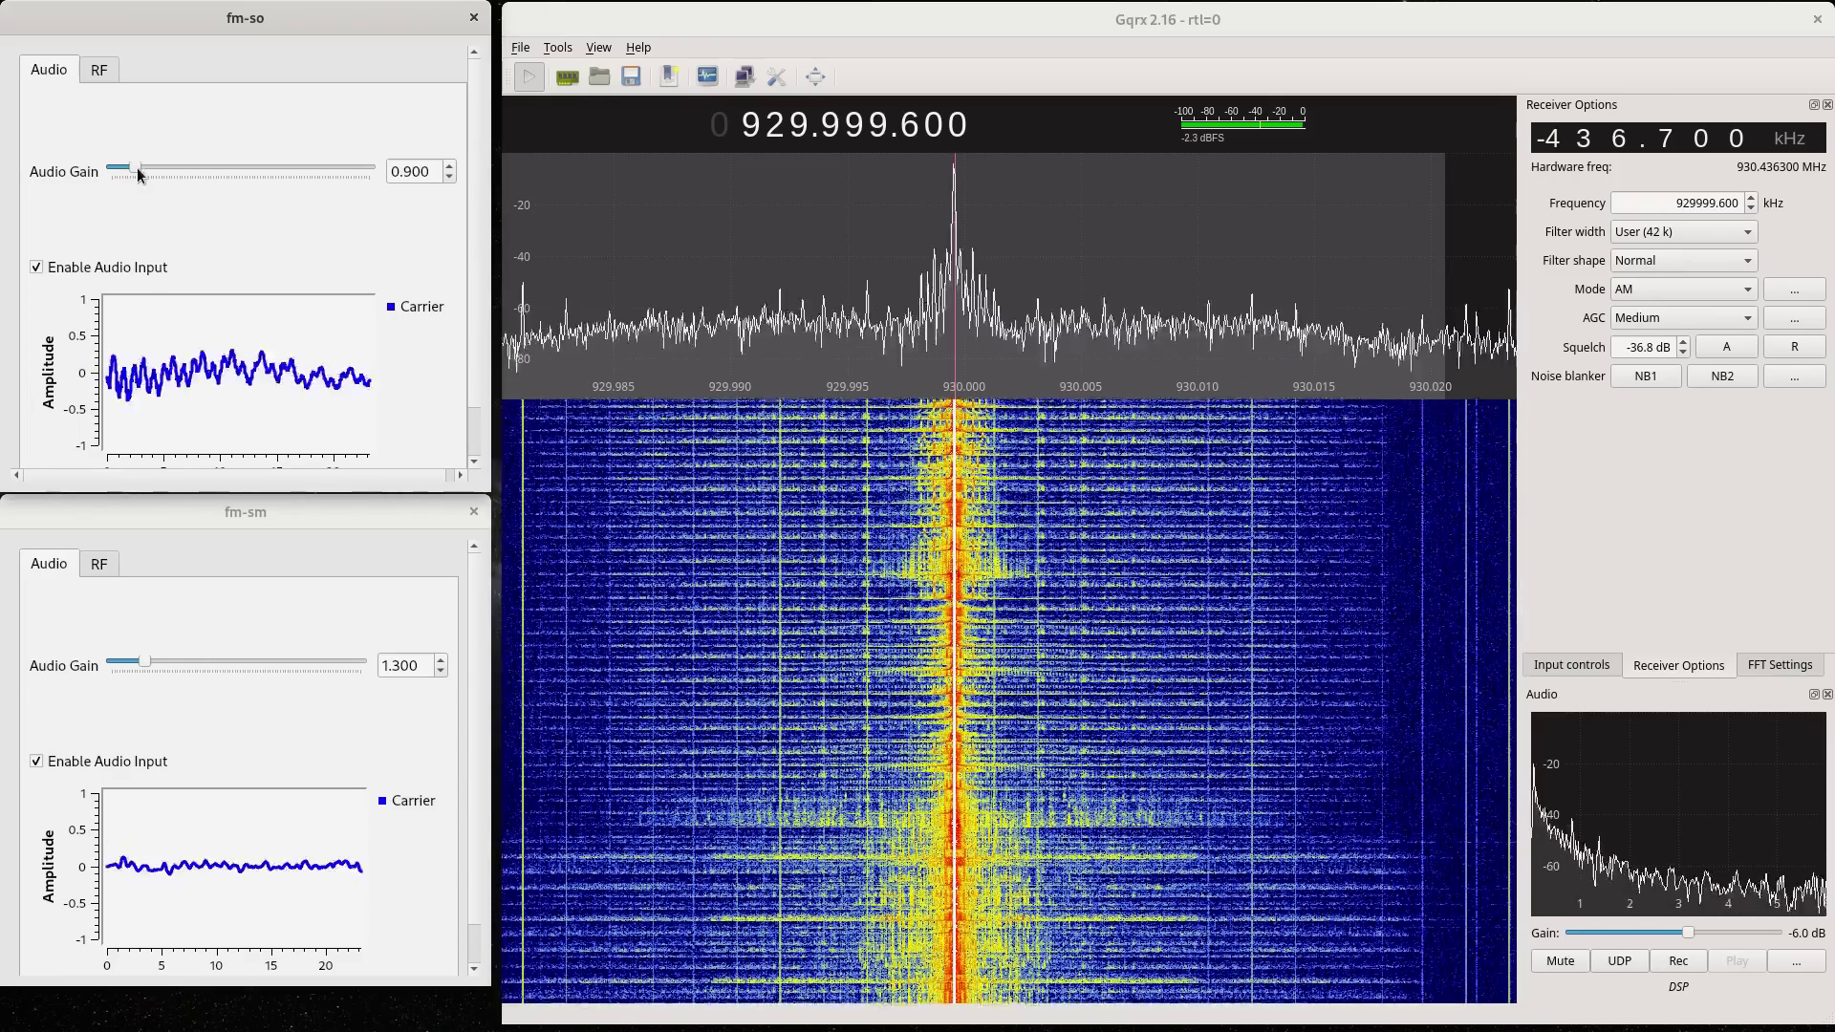
pyautogui.scroll(2, 136, 171)
pyautogui.moveTo(135, 171); pyautogui.dragTo(128, 171)
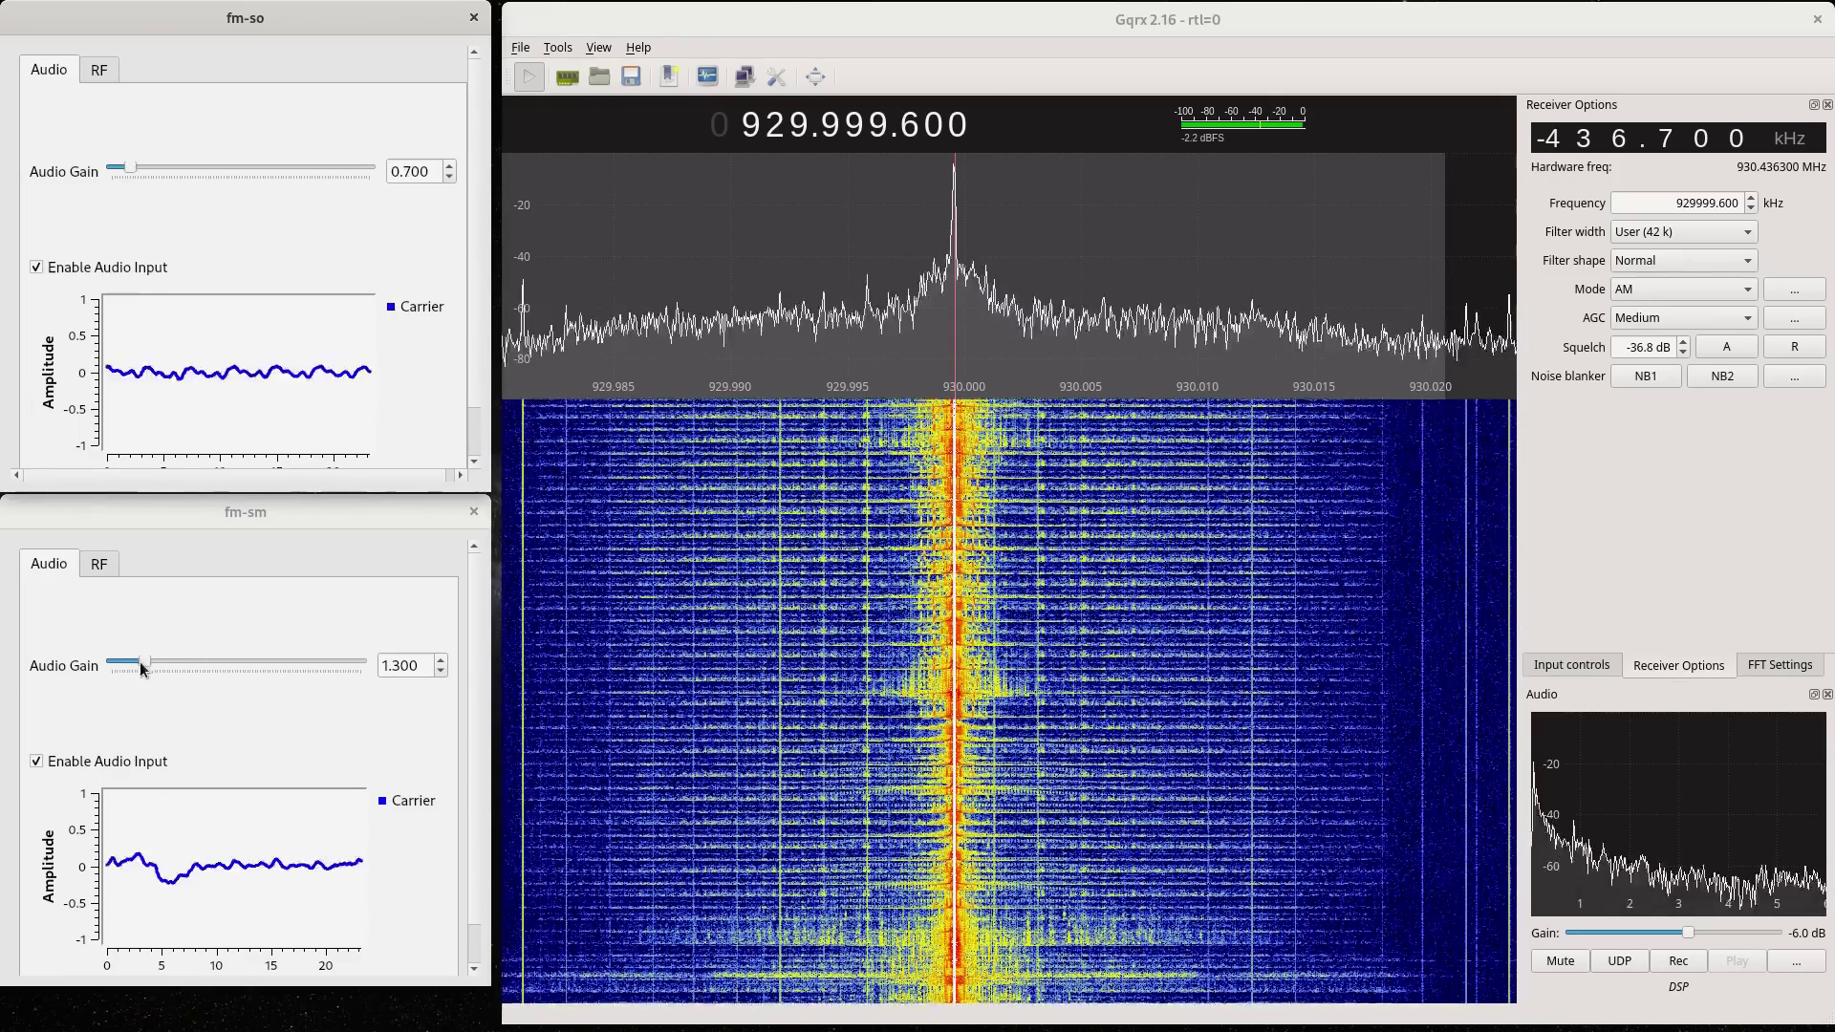
pyautogui.moveTo(139, 661); pyautogui.dragTo(158, 657)
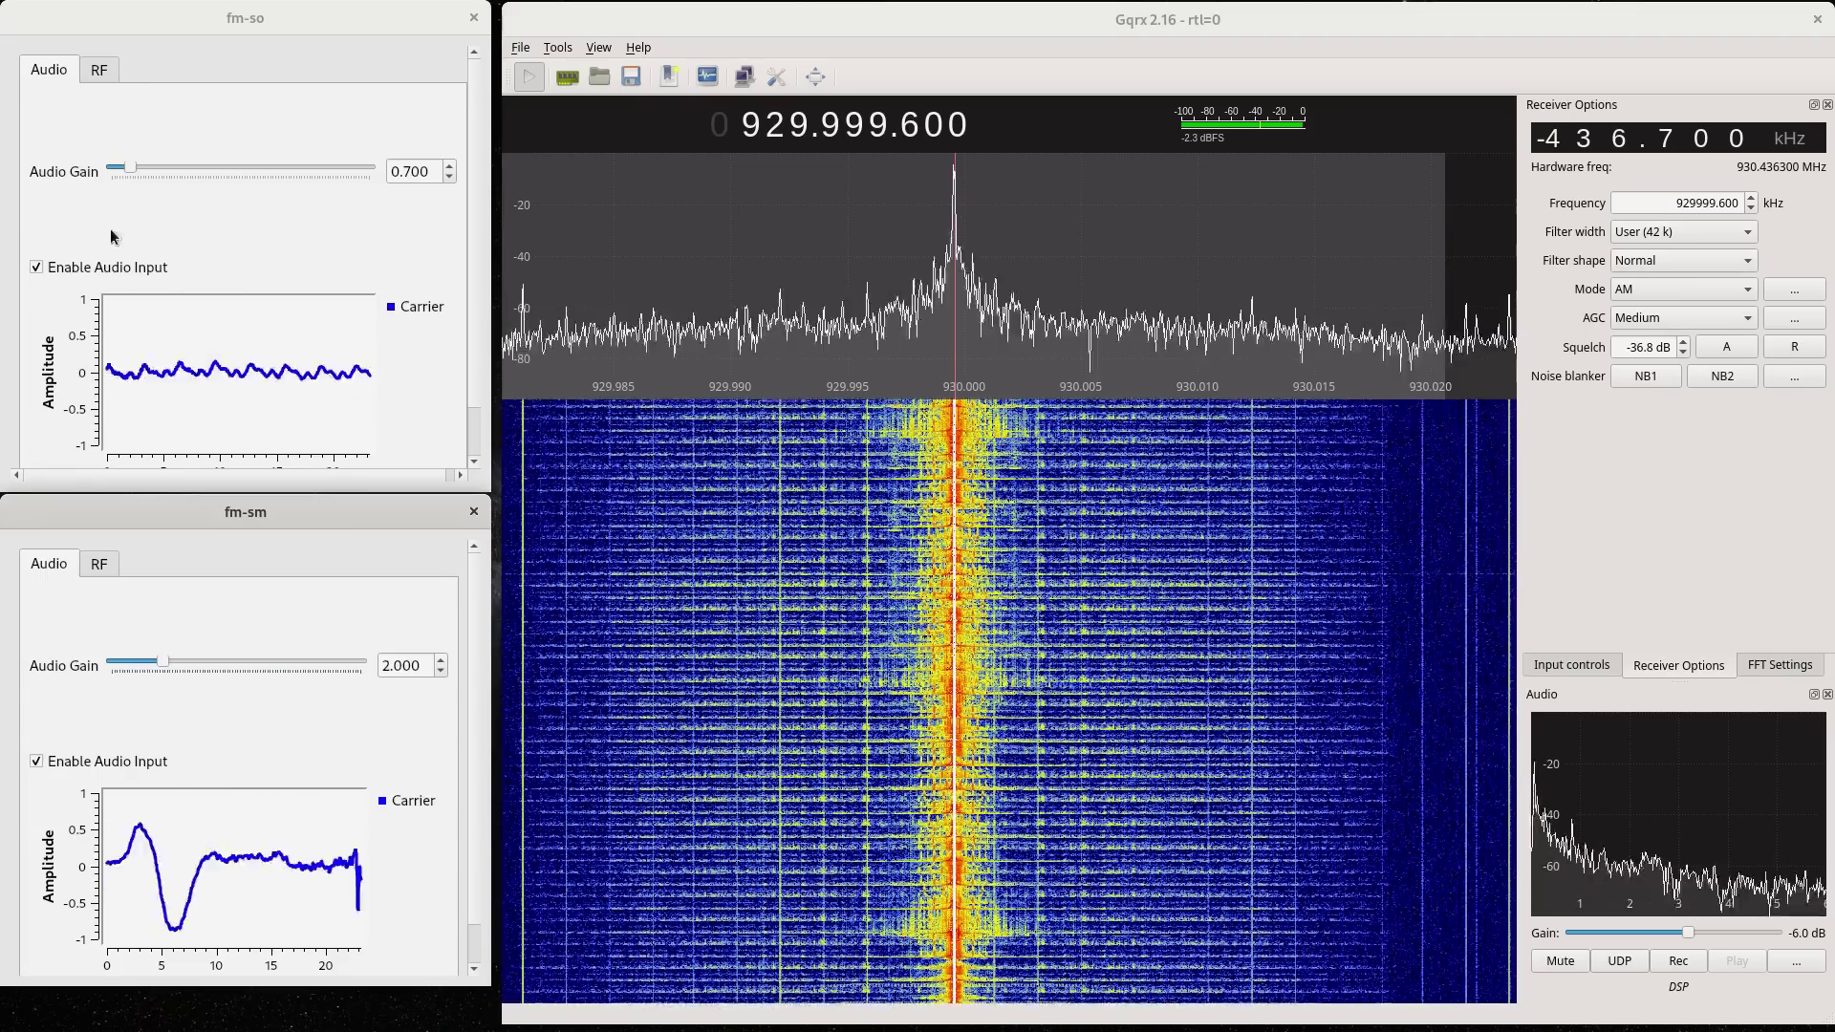
pyautogui.moveTo(123, 174); pyautogui.dragTo(109, 175)
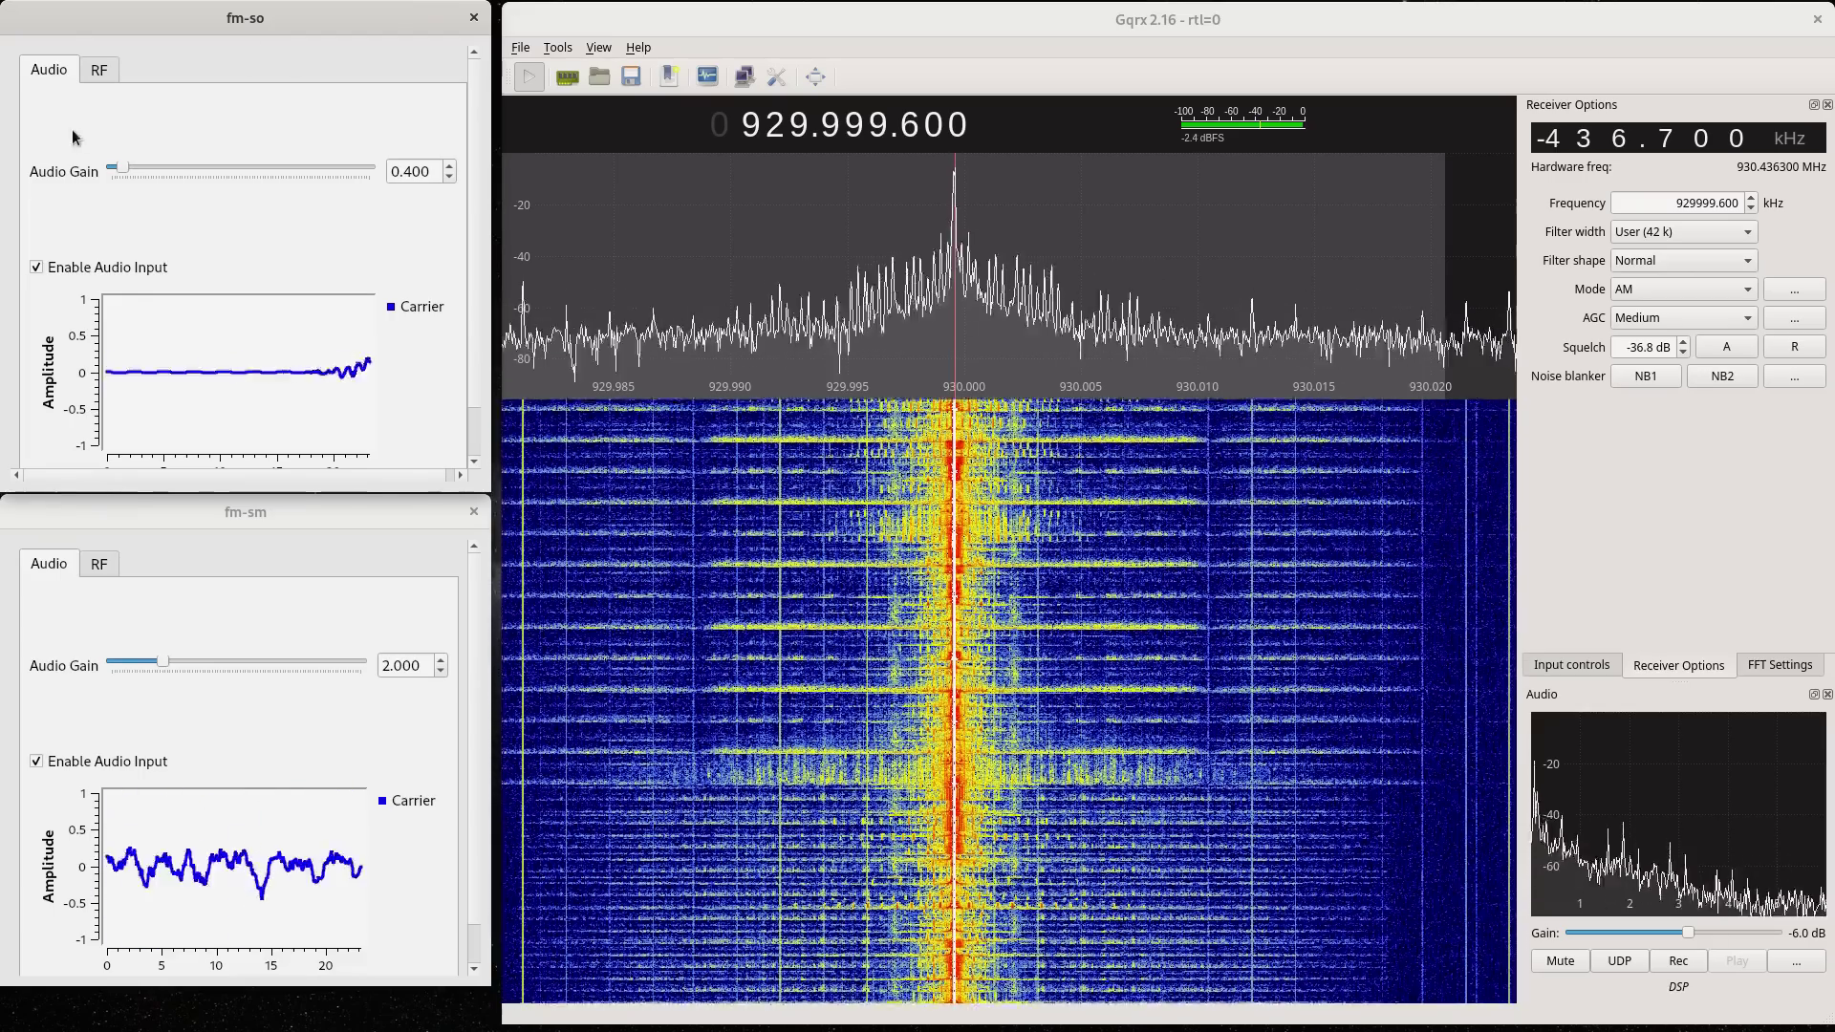
# Step: Stop both transmitters and turn off fm-sm's audio input
pyautogui.click(99, 73)
pyautogui.click(49, 69)
pyautogui.click(101, 69)
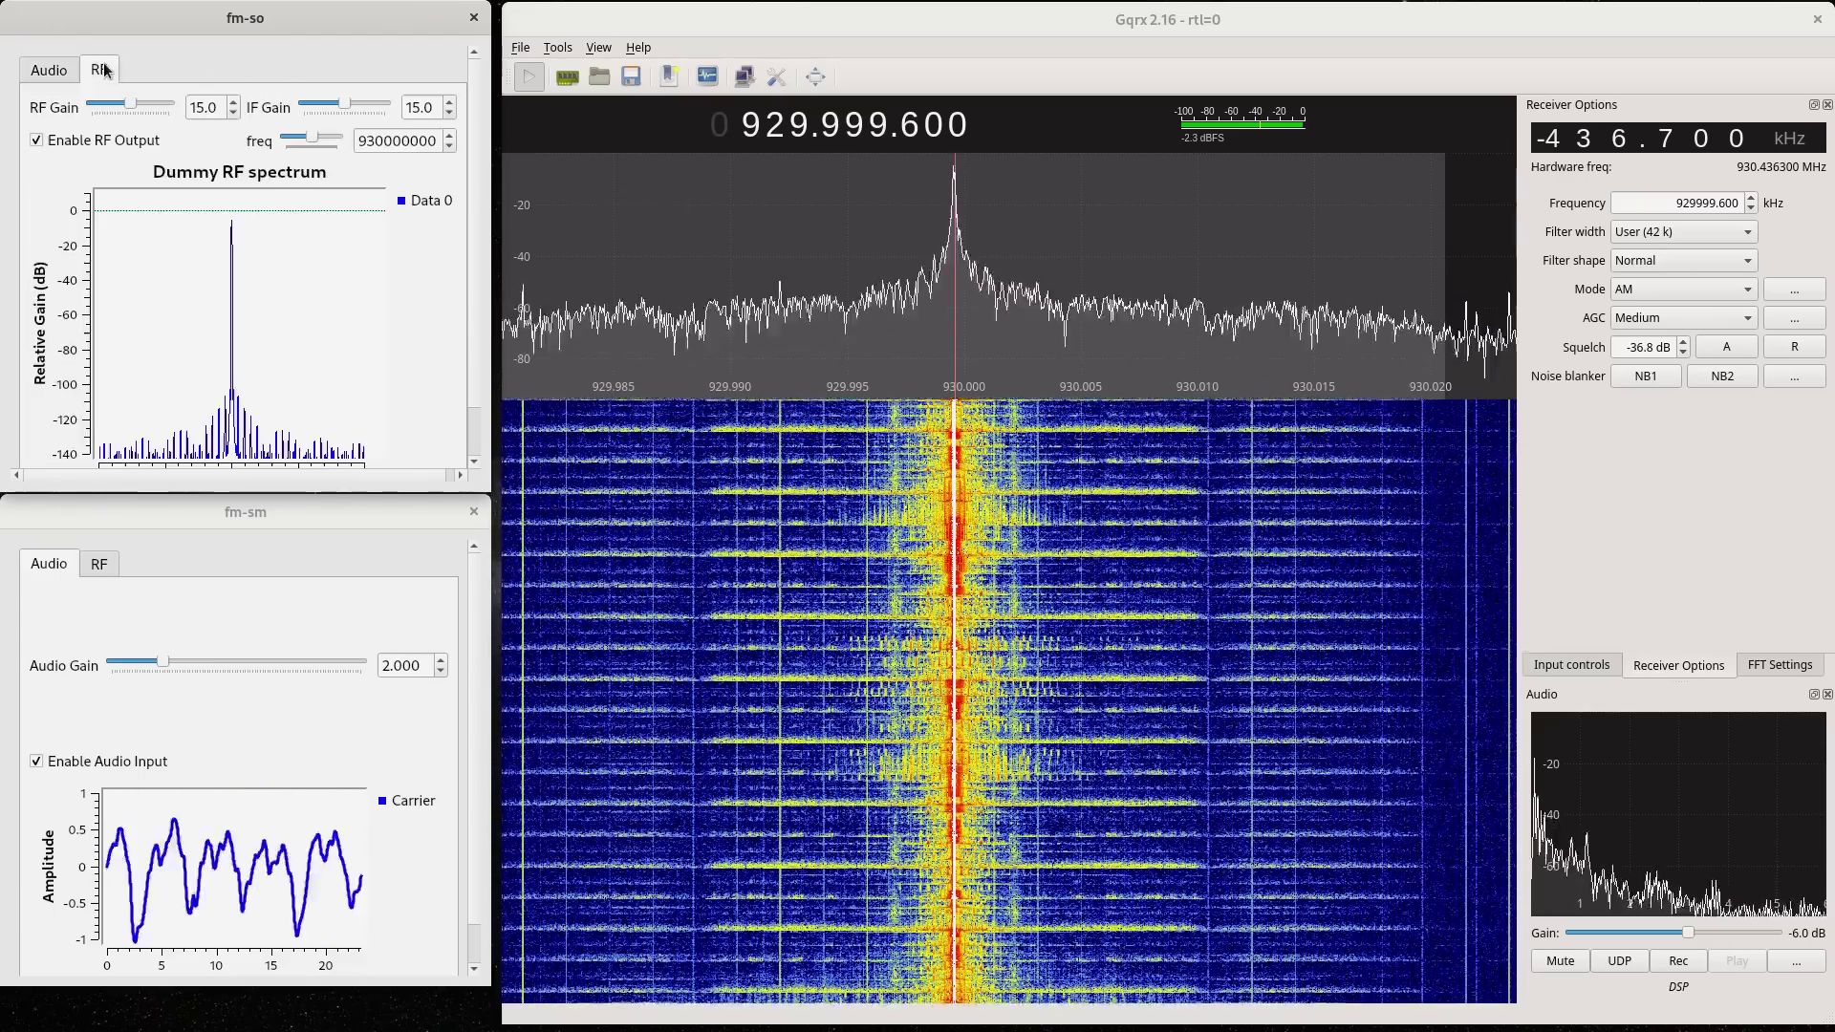
pyautogui.click(98, 138)
pyautogui.click(98, 564)
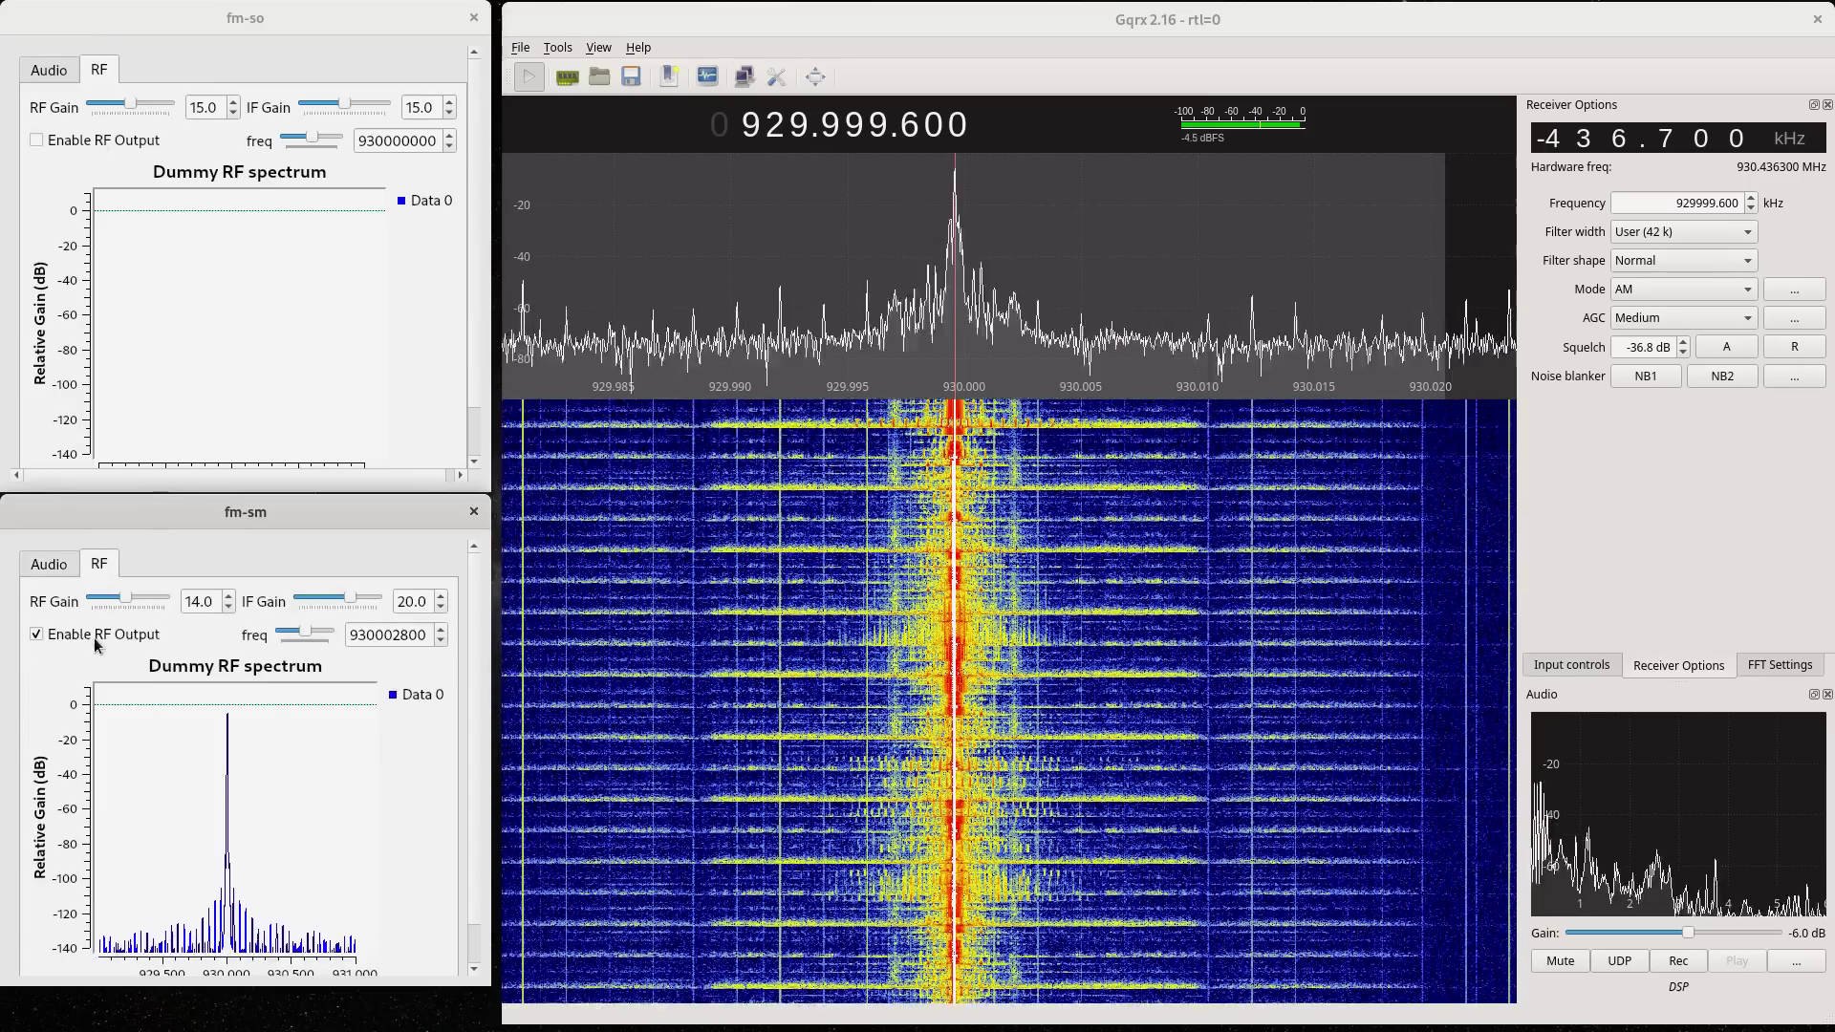
pyautogui.click(94, 636)
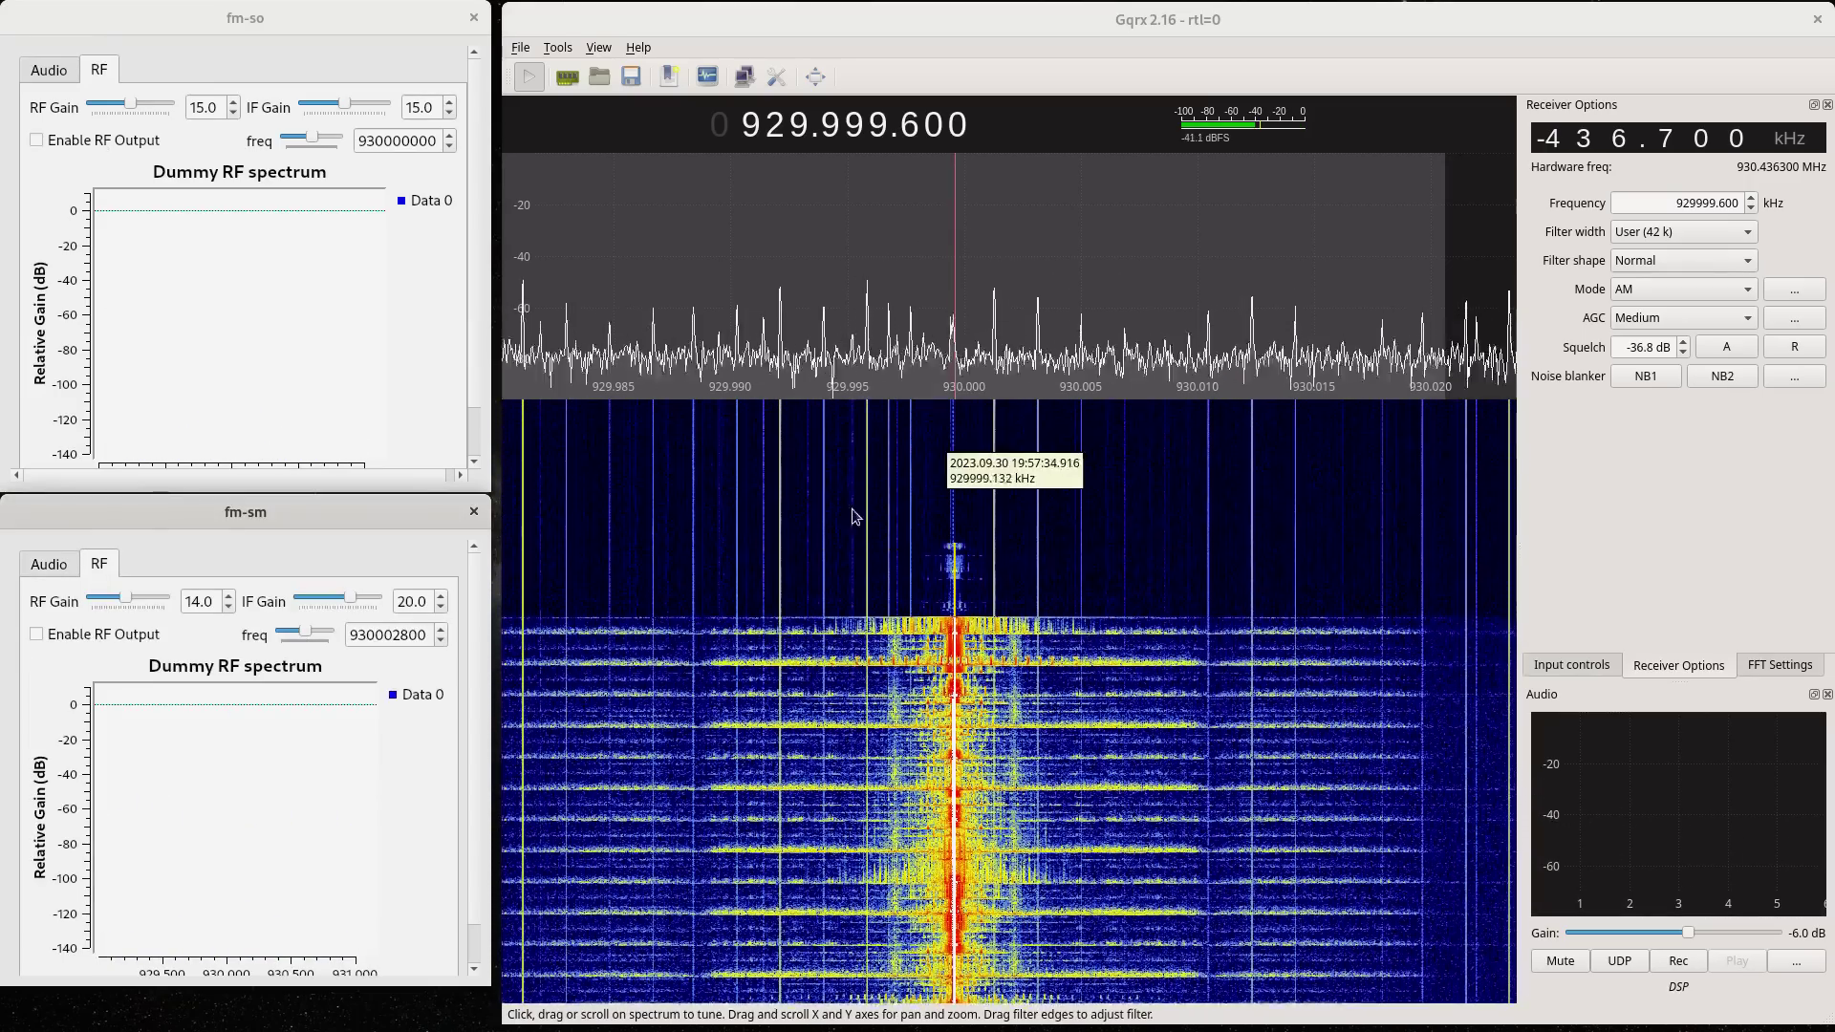
pyautogui.click(21, 568)
pyautogui.click(65, 767)
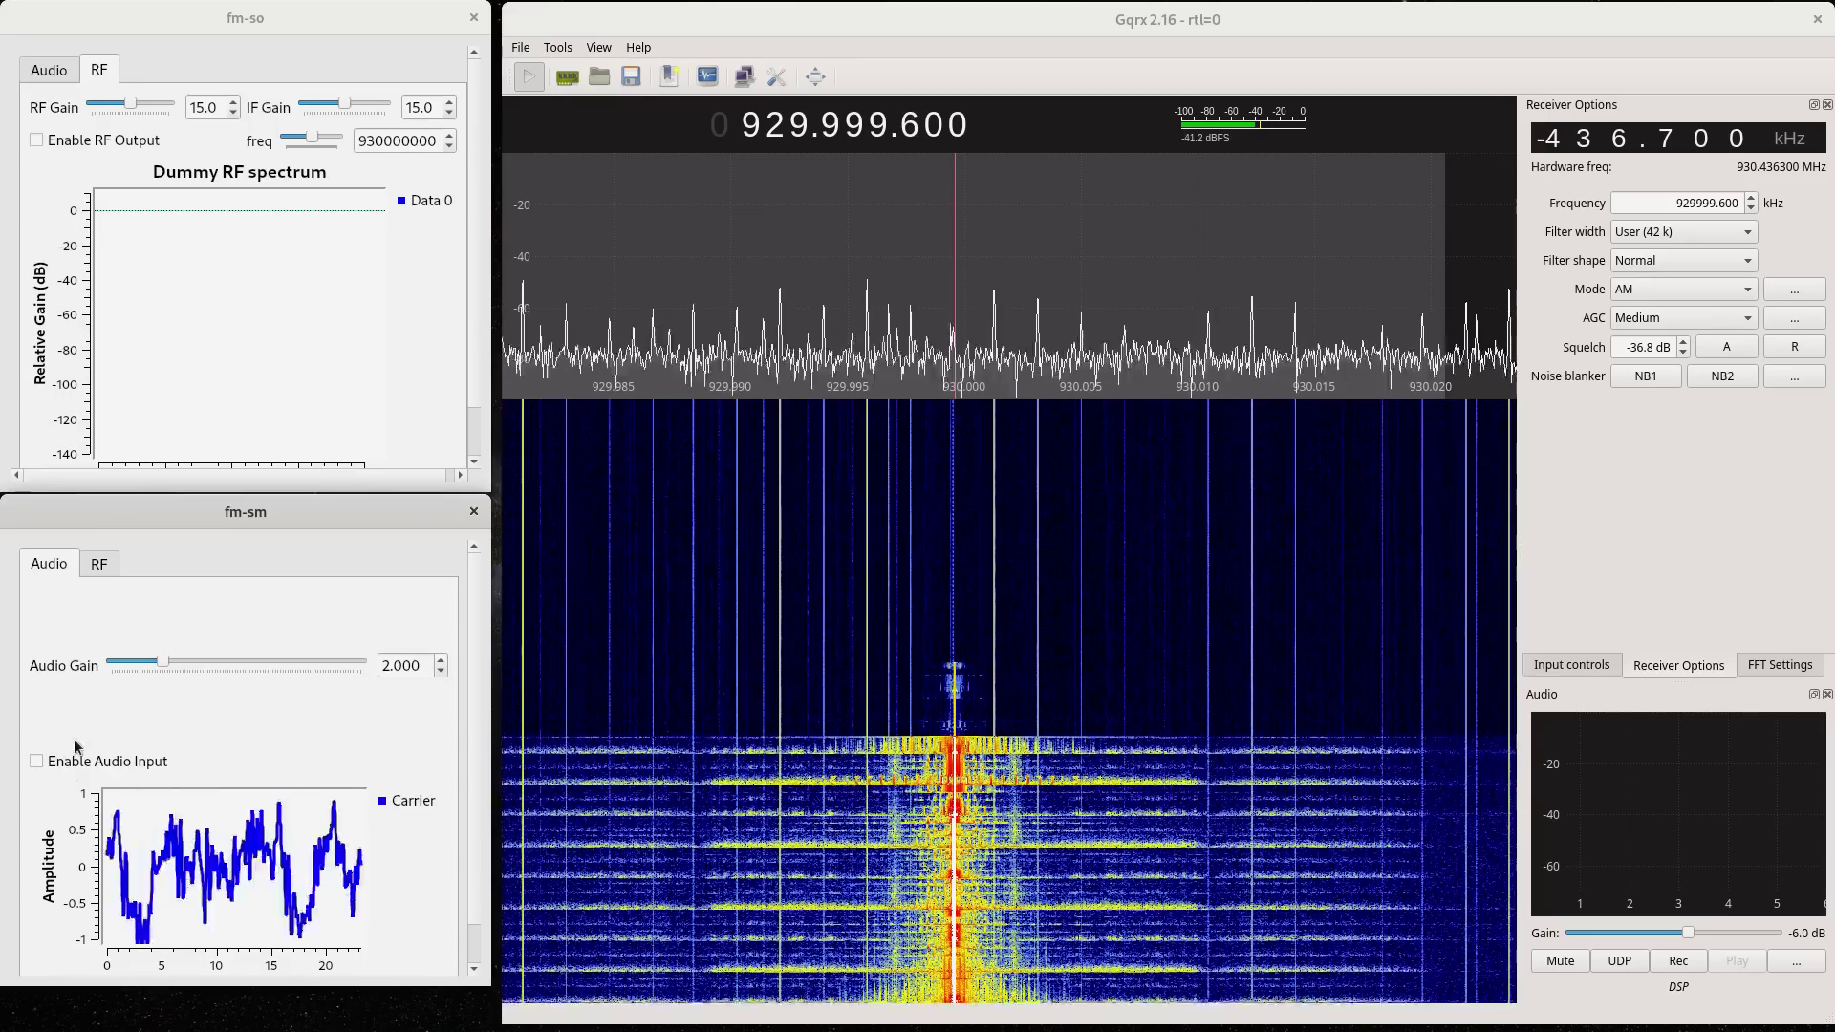
pyautogui.click(96, 566)
# Step: Zoom the spectrum in around 929.999.500 and turn fm-so's RF output back on
pyautogui.click(55, 72)
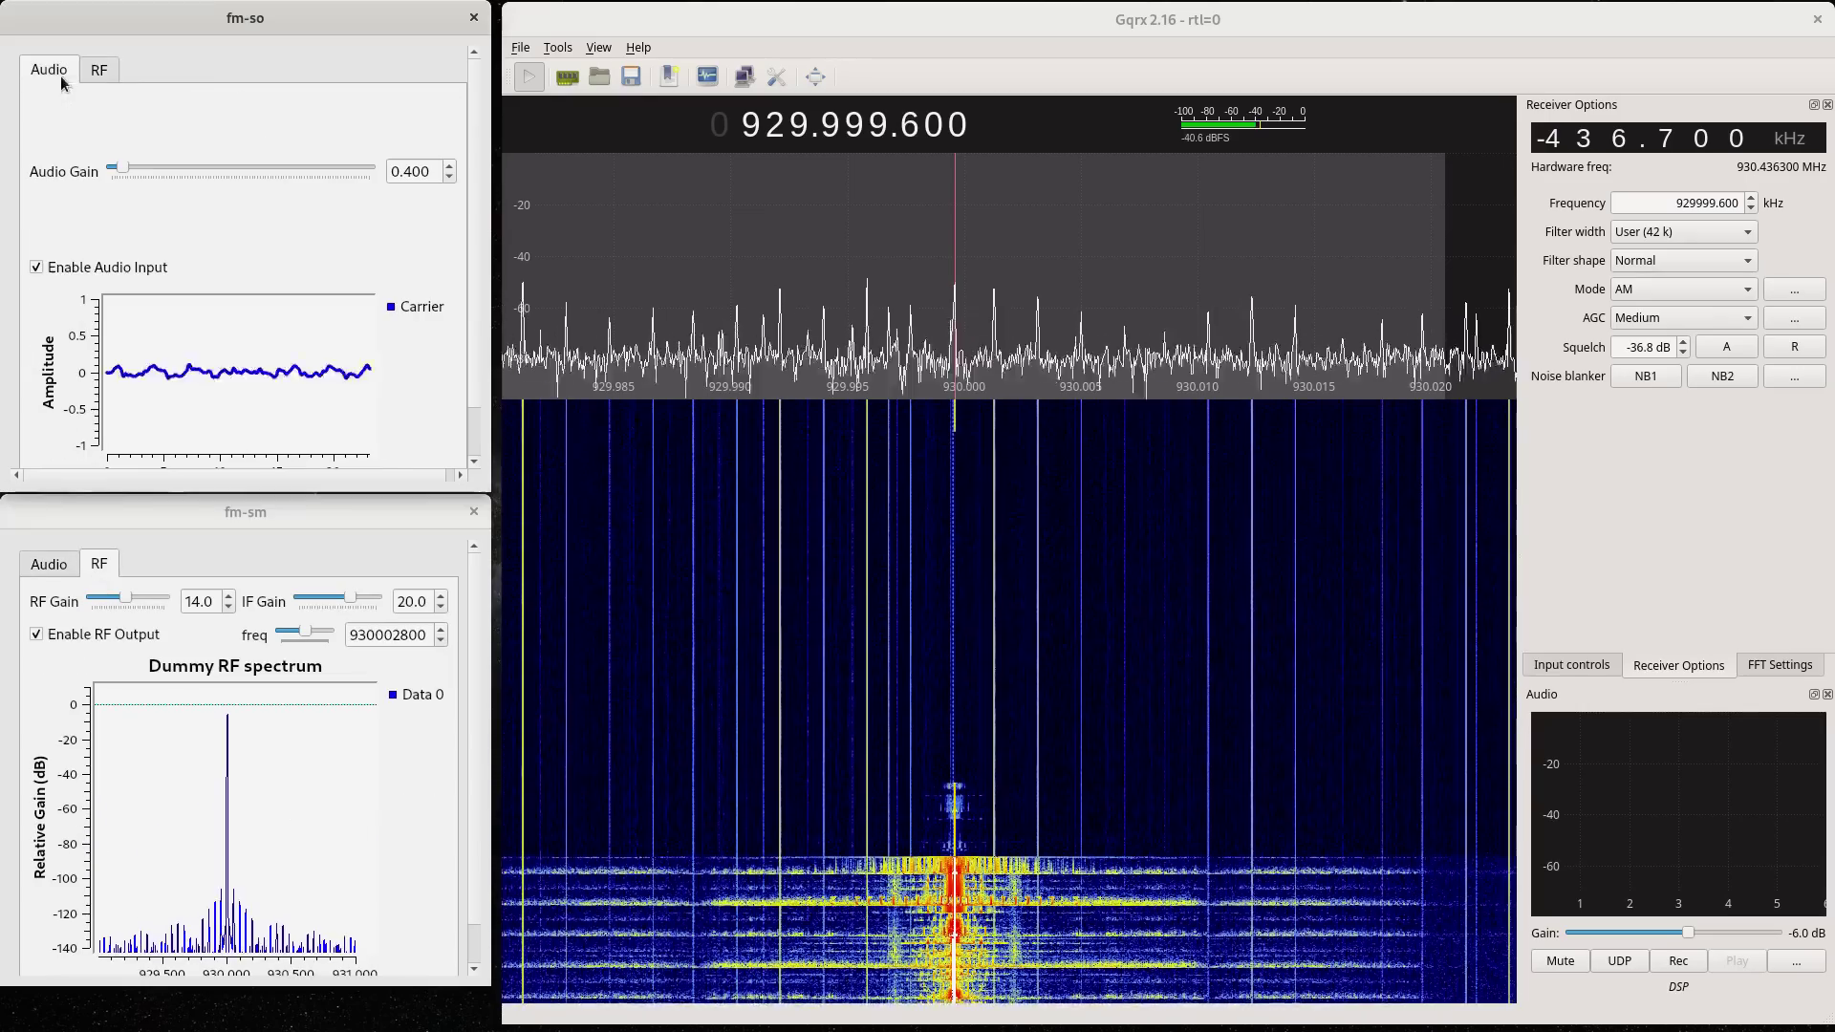
pyautogui.click(99, 70)
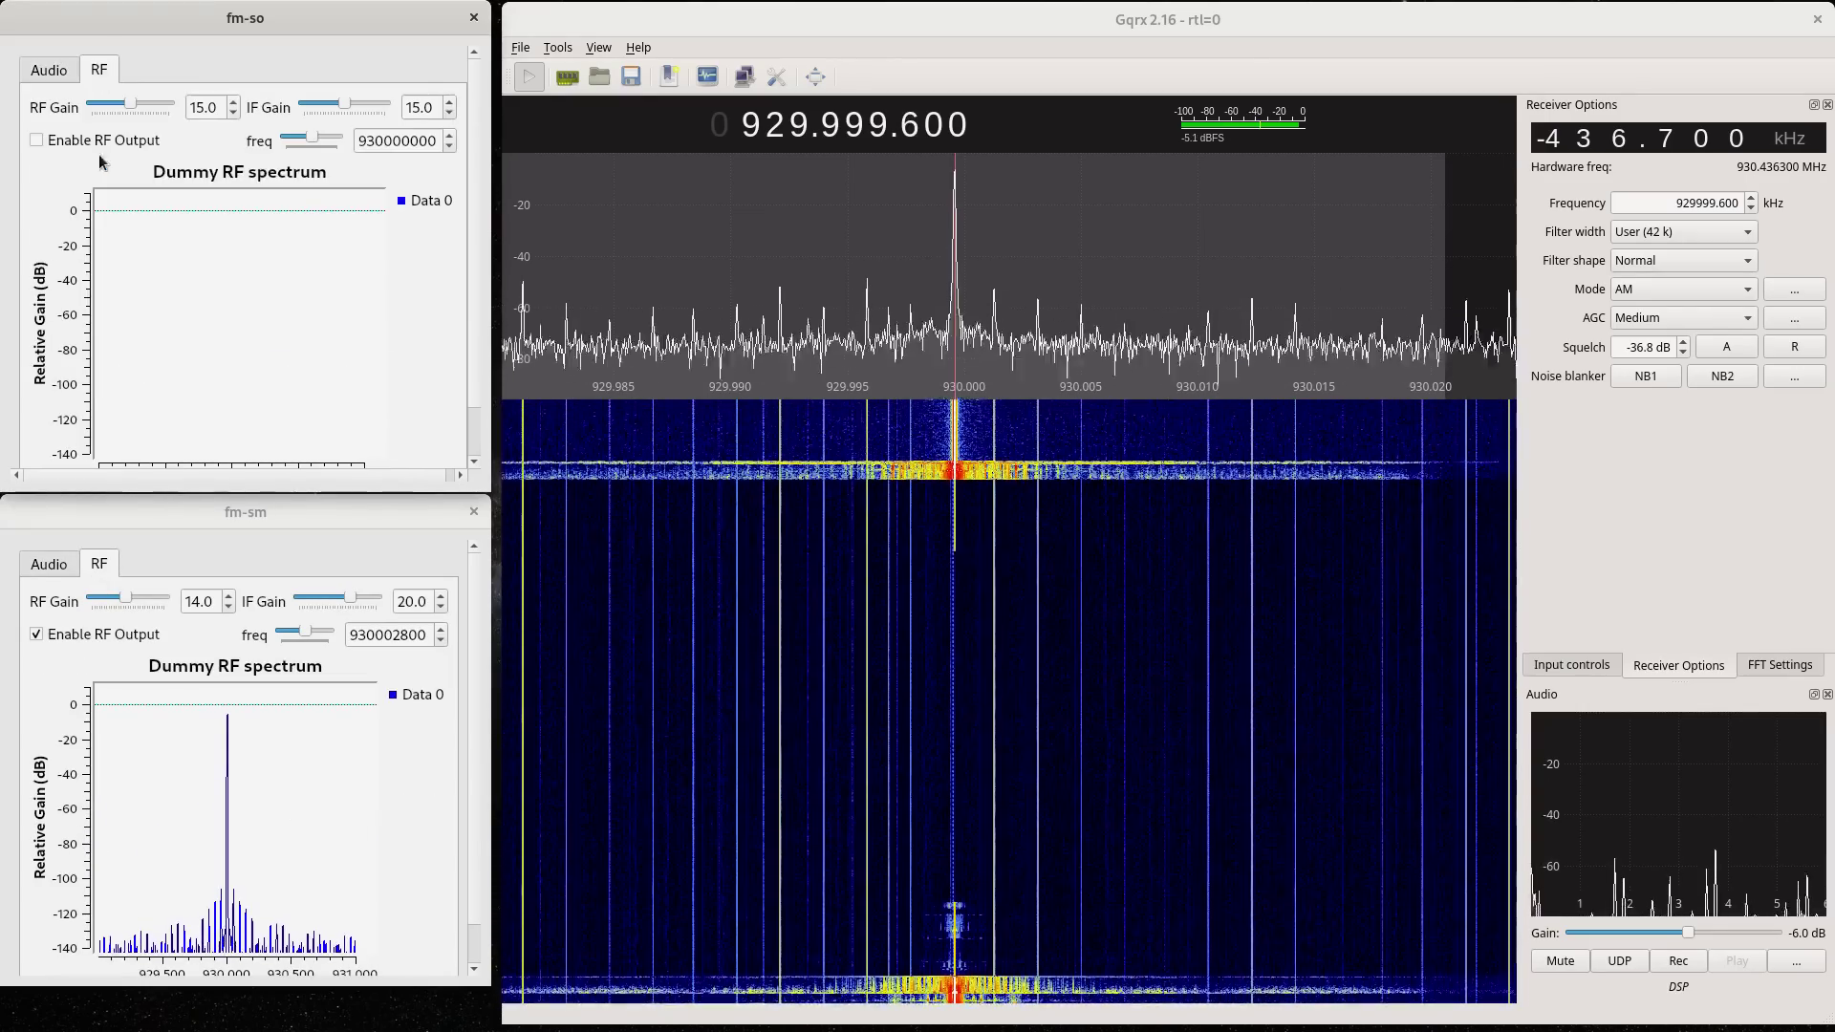
pyautogui.scroll(10, 953, 389)
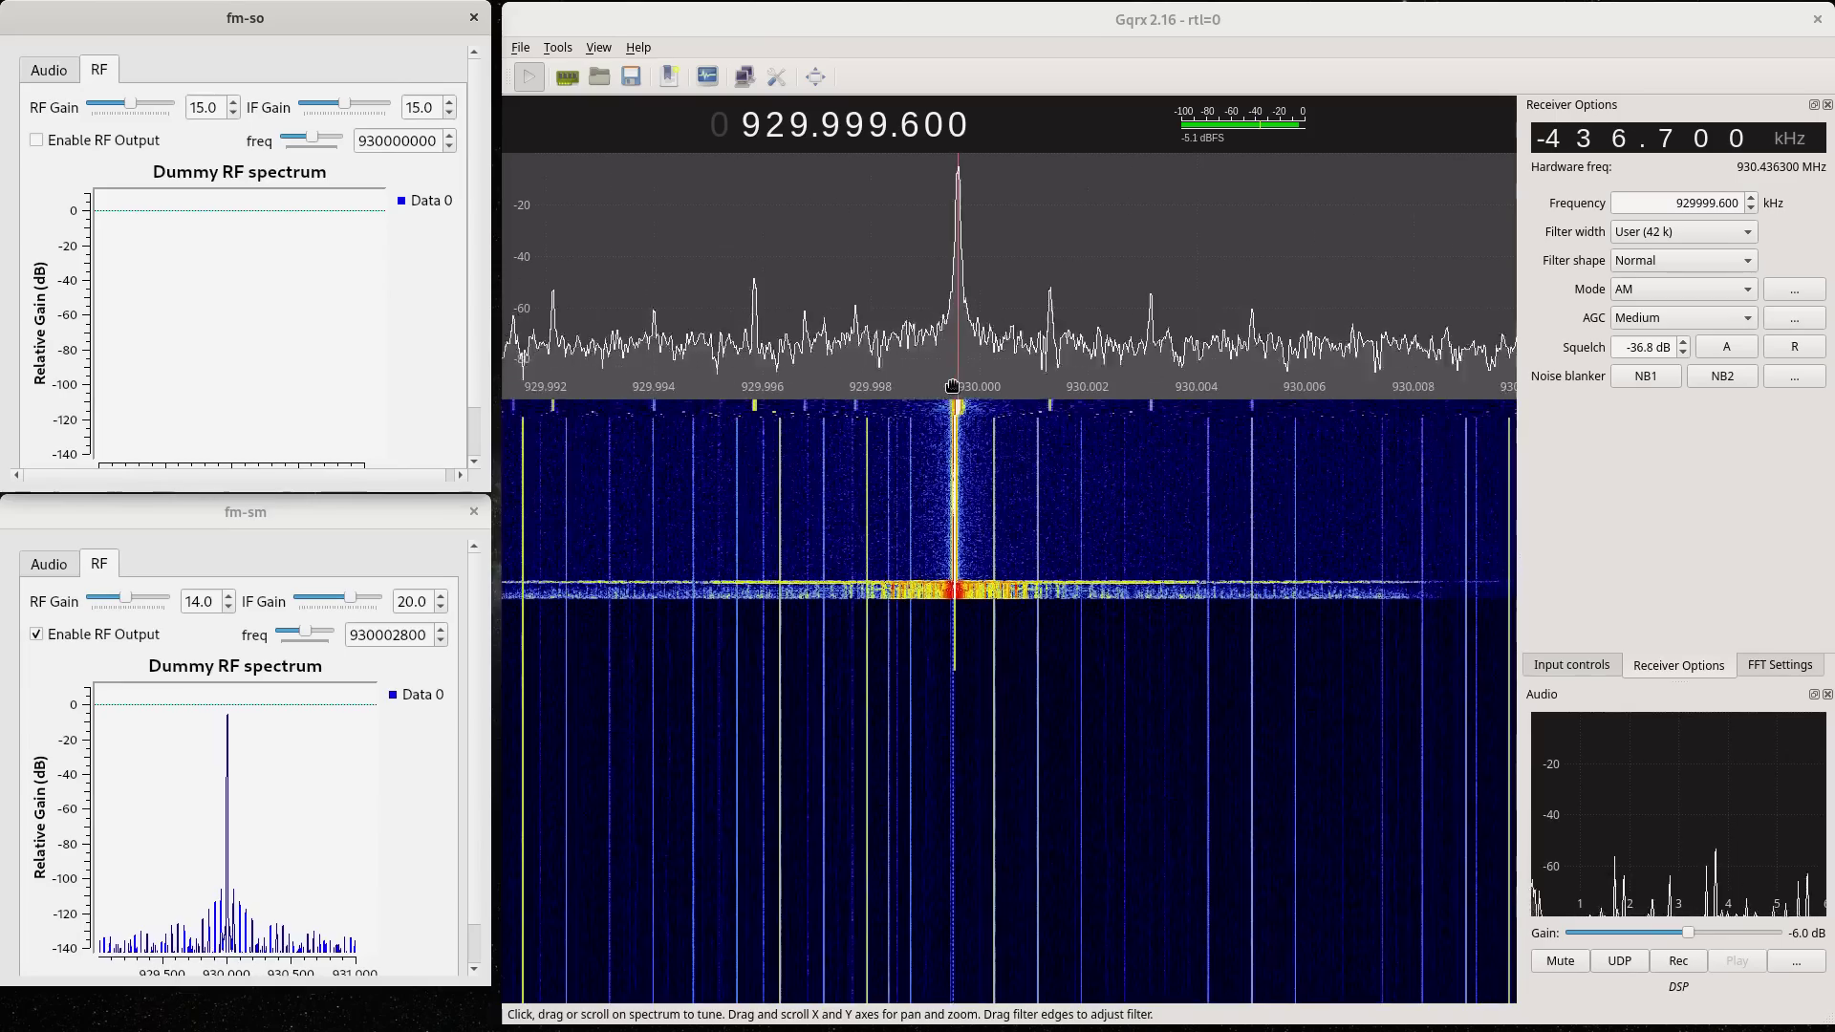
pyautogui.scroll(3, 952, 389)
pyautogui.click(37, 140)
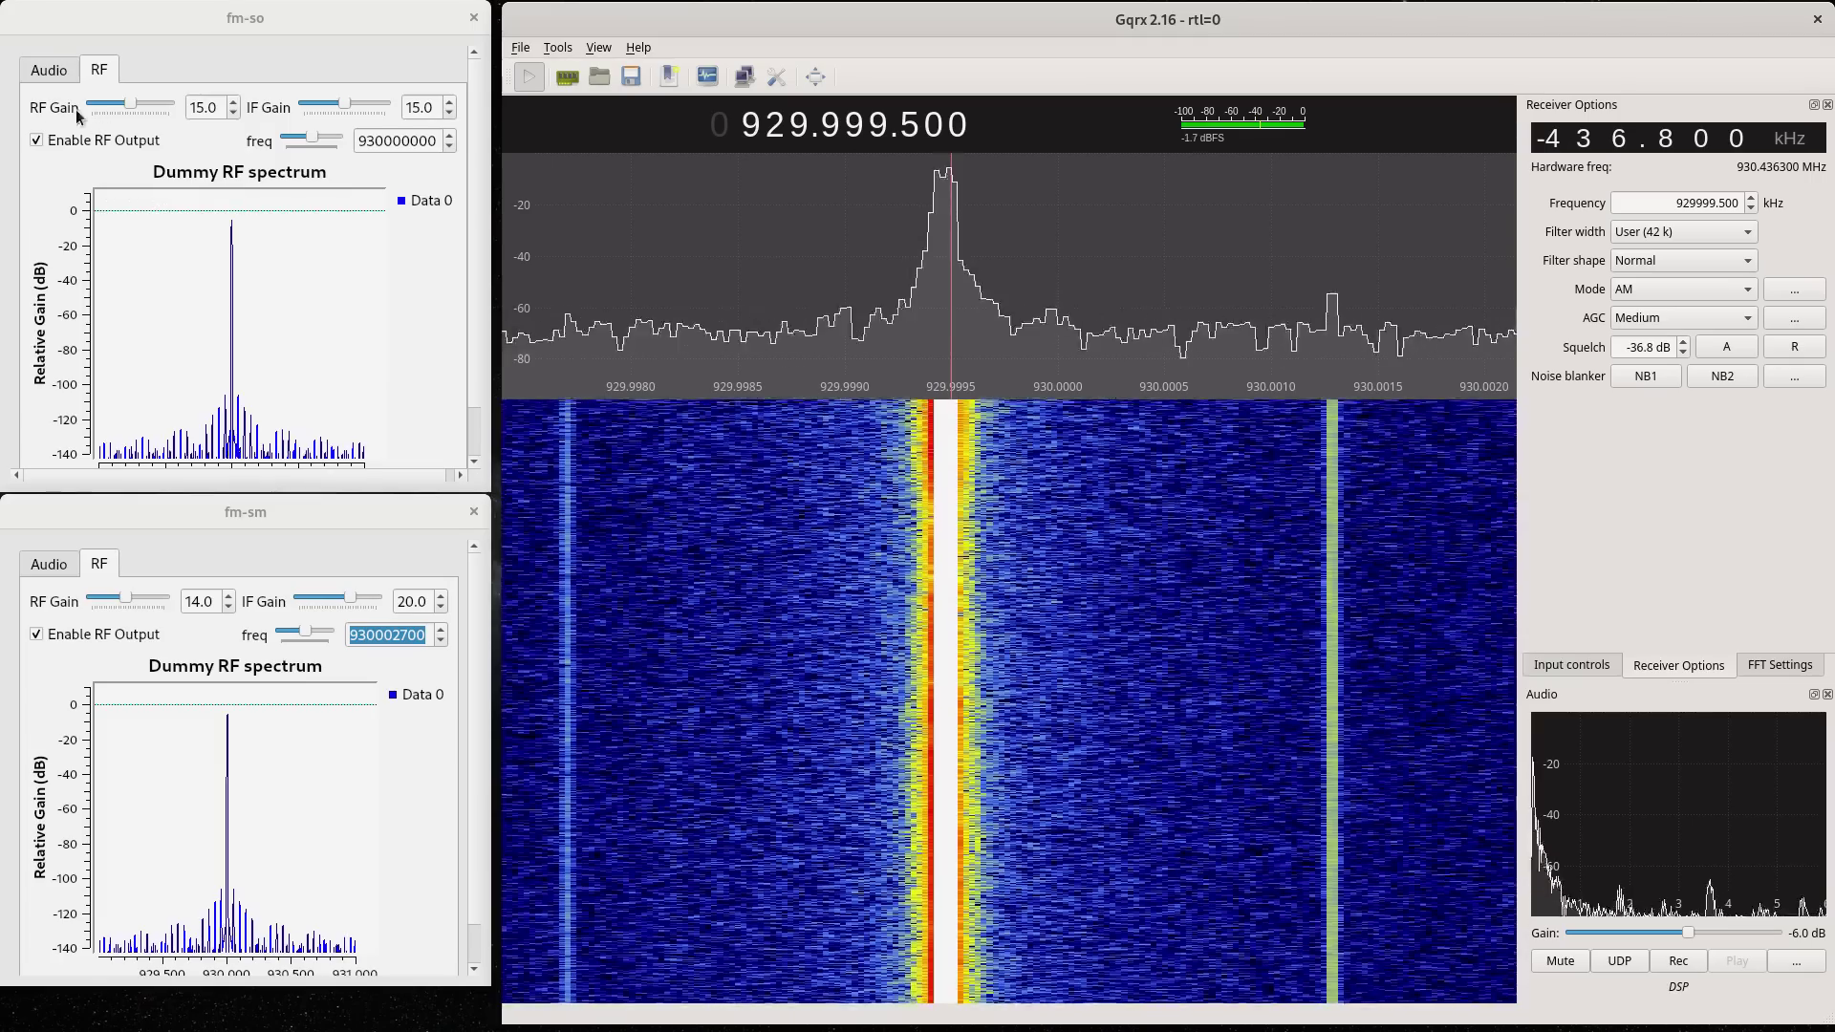
# Step: Enable audio input on both fm-so and fm-sm
pyautogui.click(53, 84)
pyautogui.click(38, 268)
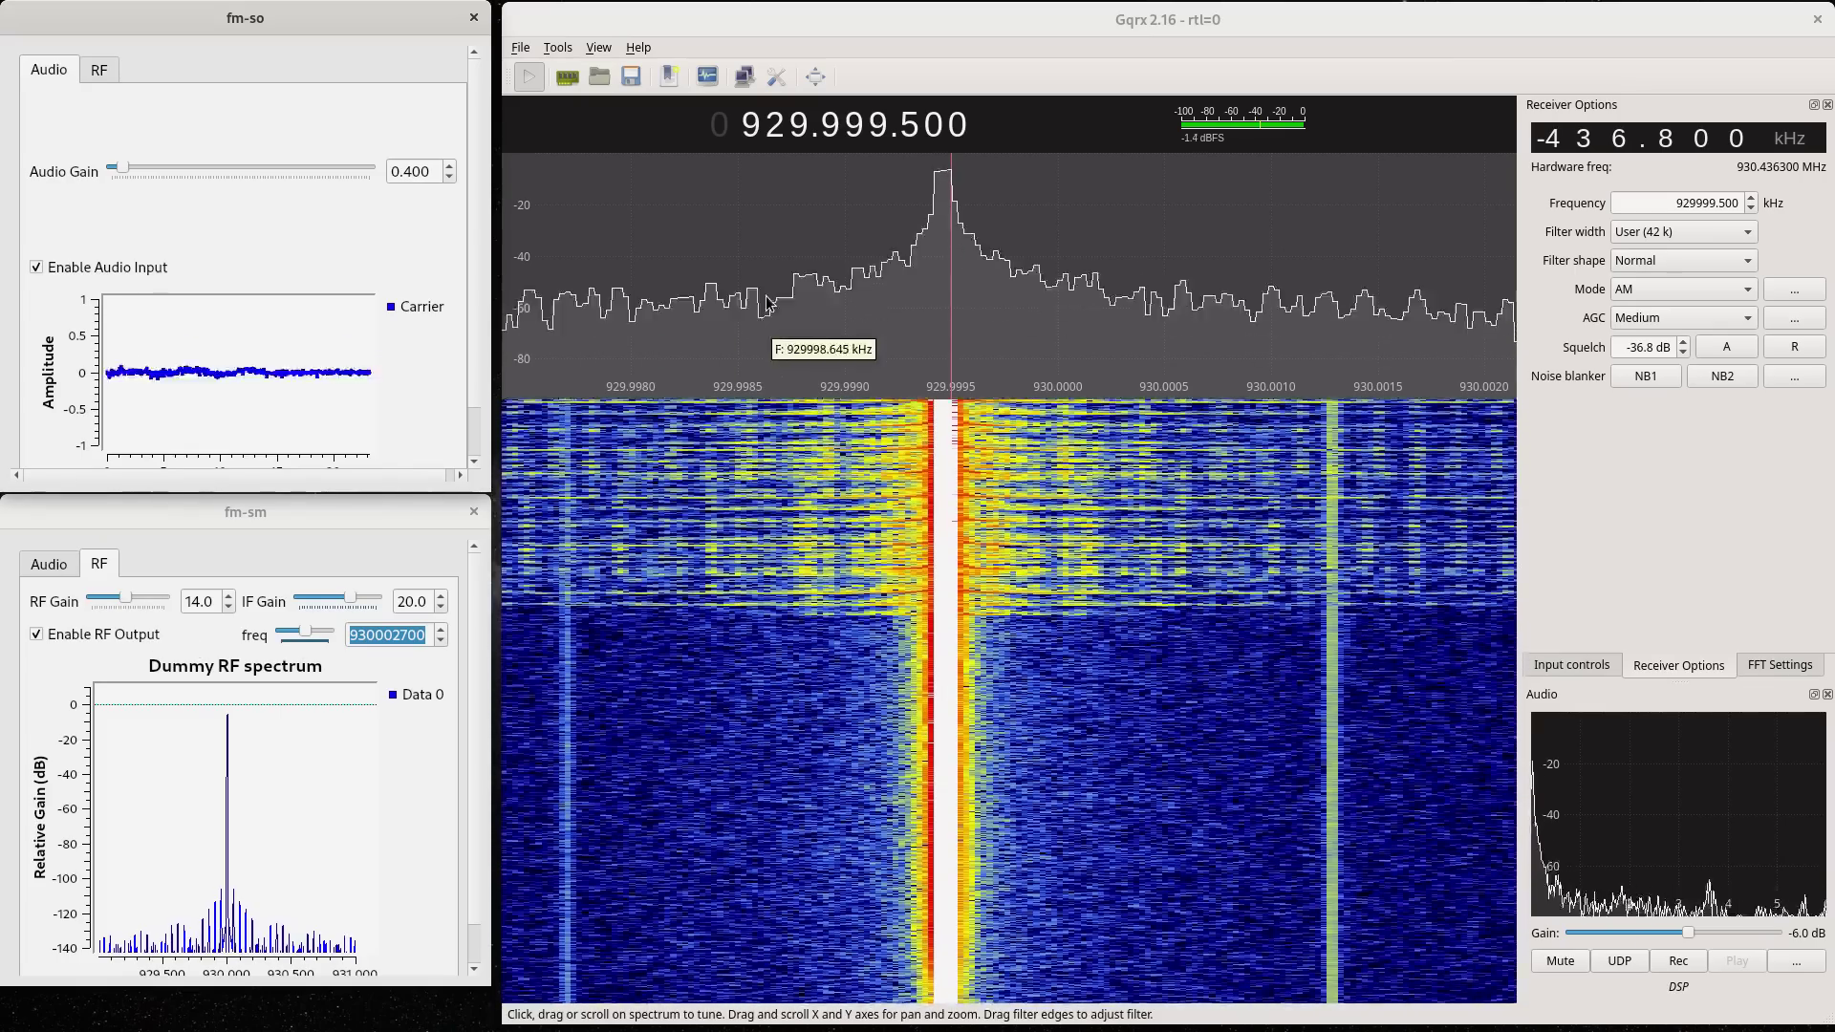
pyautogui.click(59, 564)
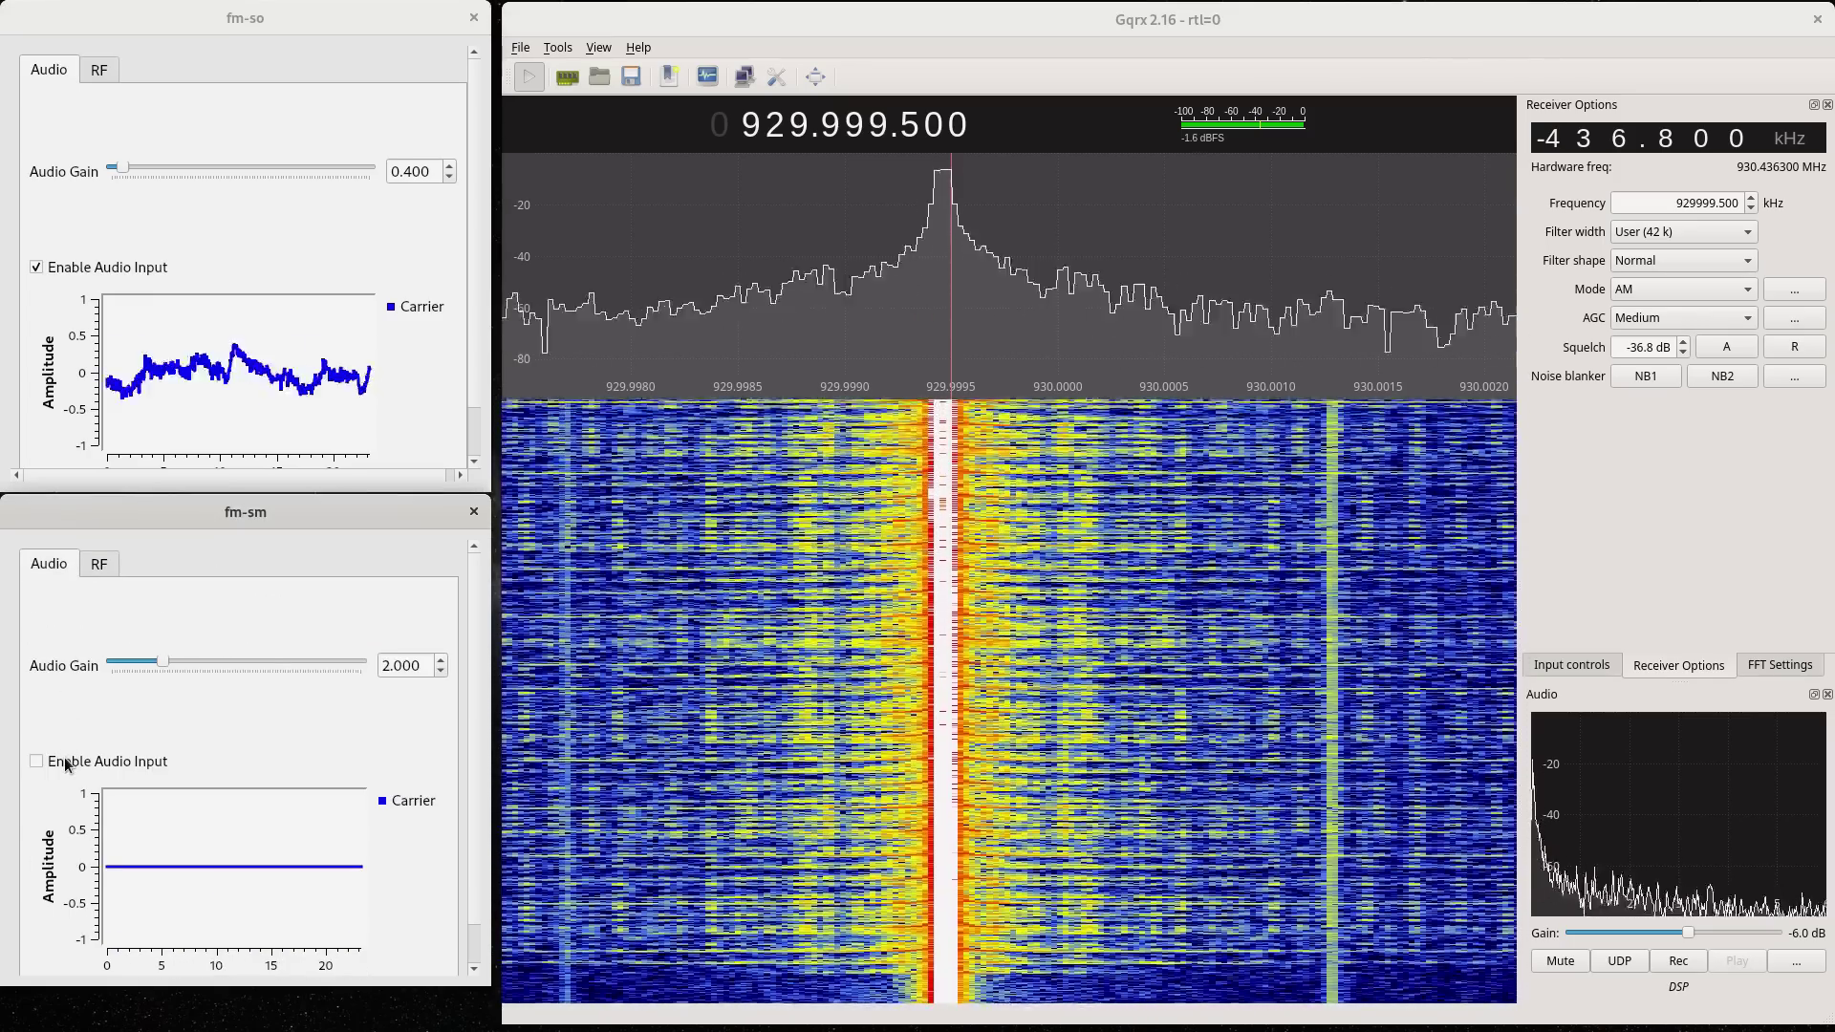
pyautogui.click(66, 761)
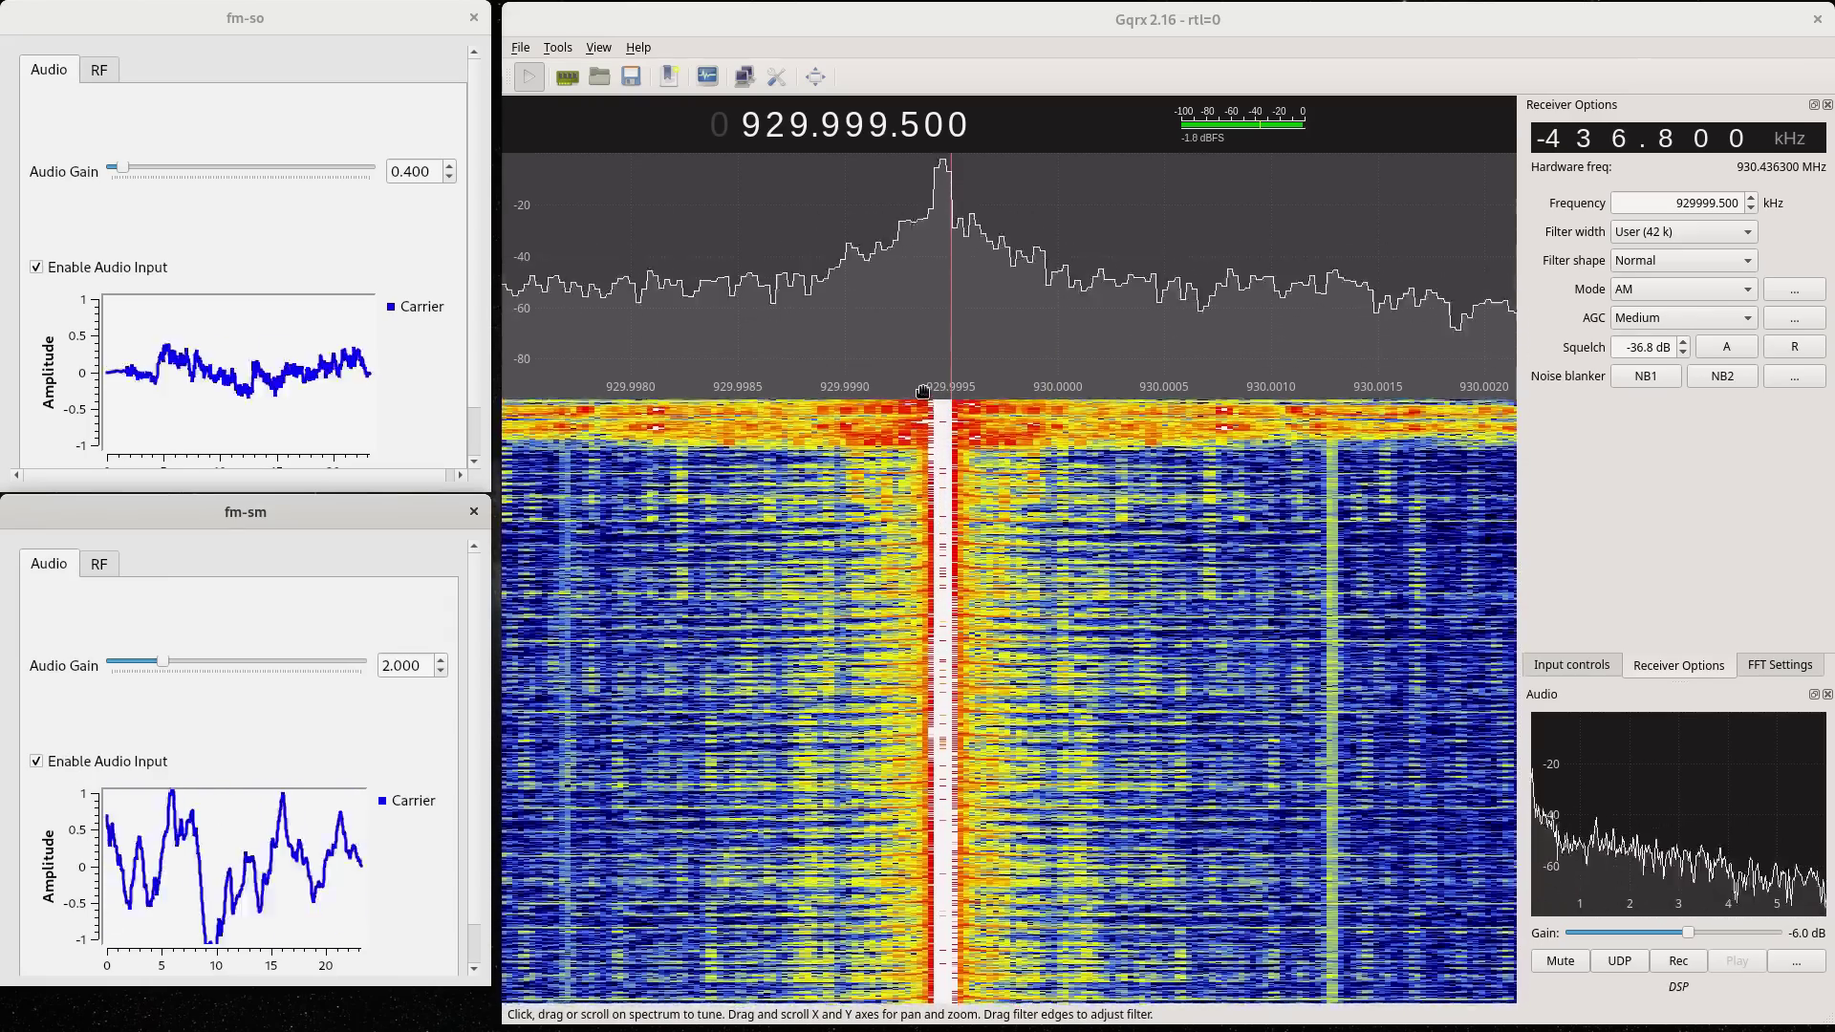
# Step: Zoom the spectrum out and switch off both transmitters' RF outputs
pyautogui.scroll(-5, 922, 391)
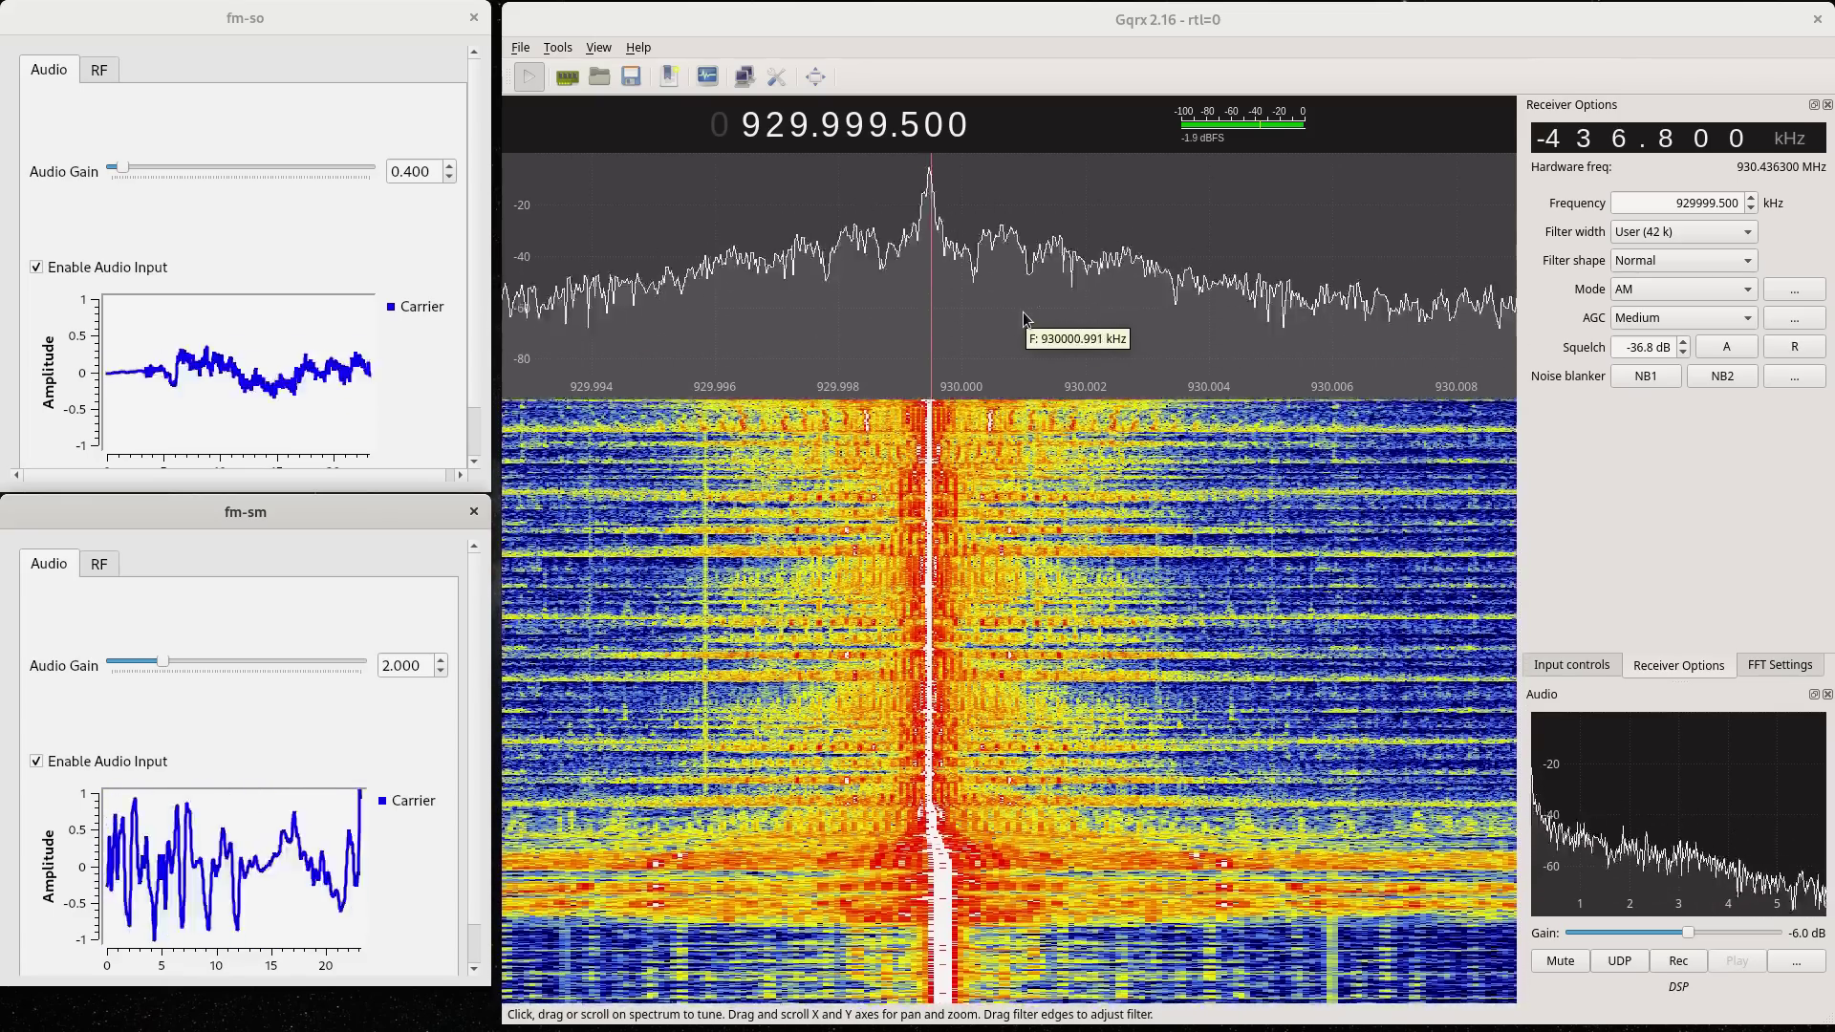
pyautogui.click(99, 70)
pyautogui.click(99, 564)
pyautogui.click(95, 636)
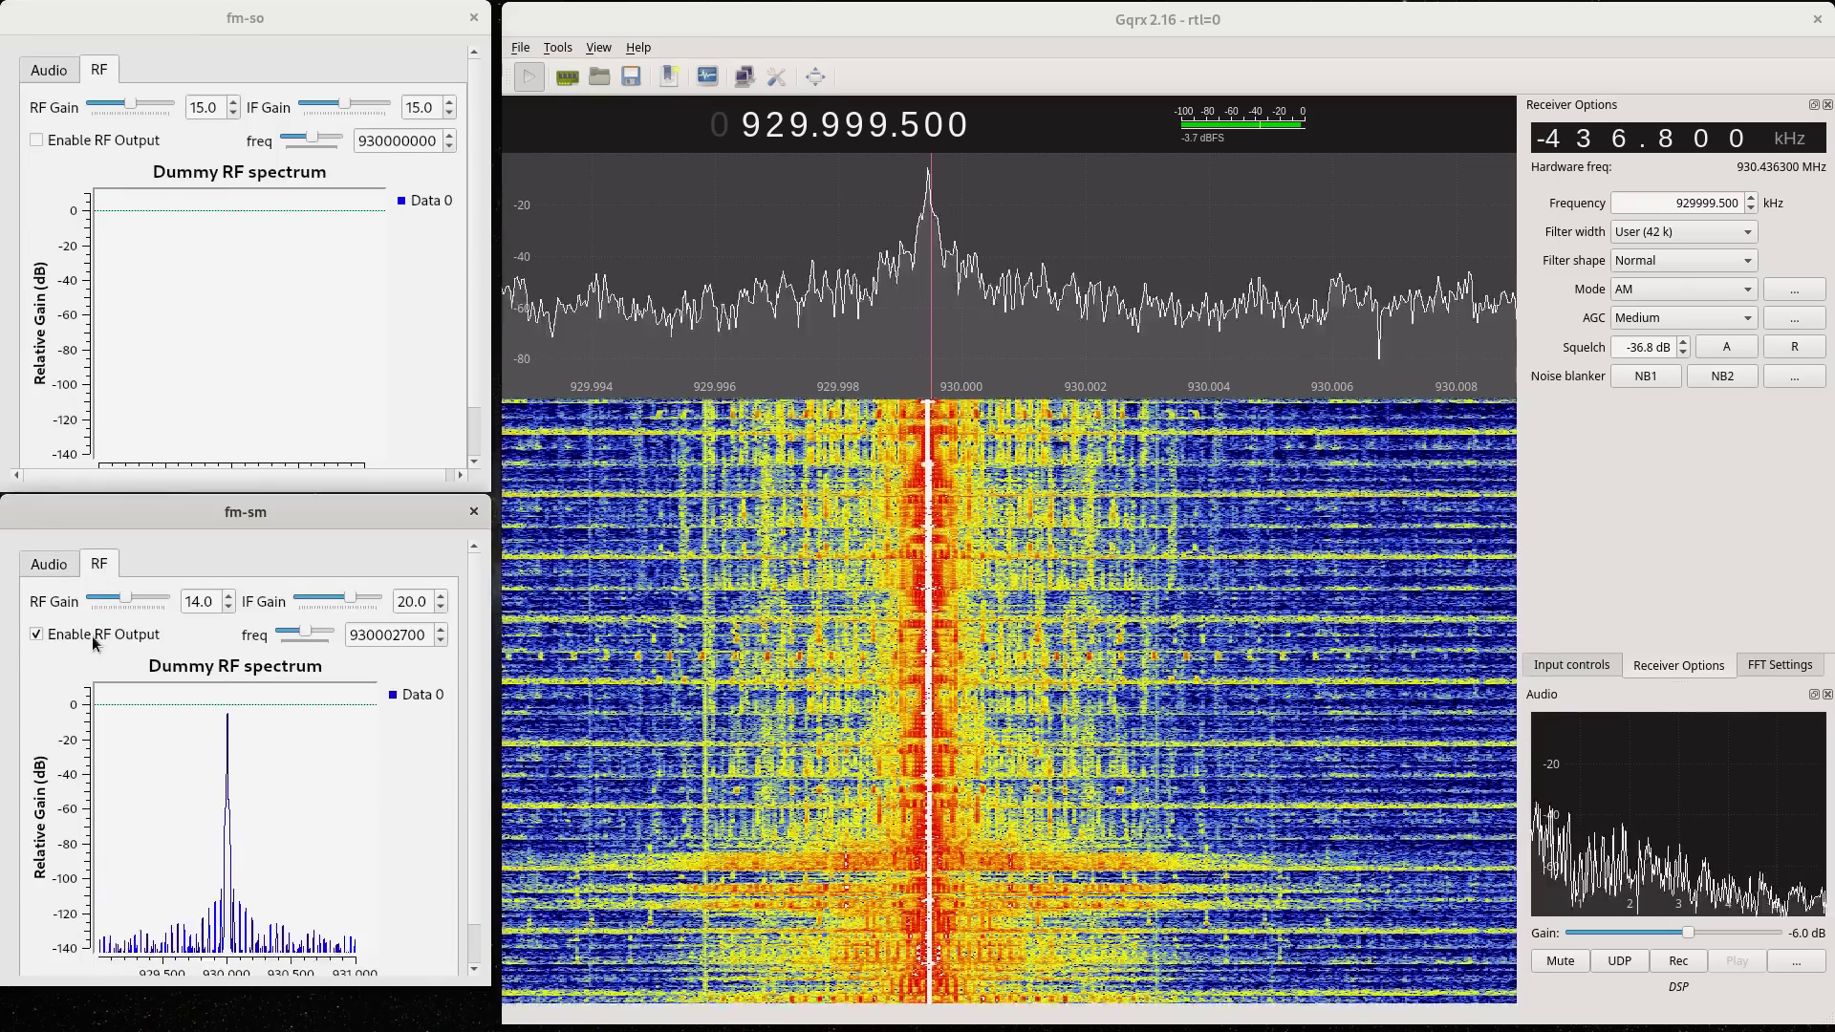
pyautogui.click(89, 636)
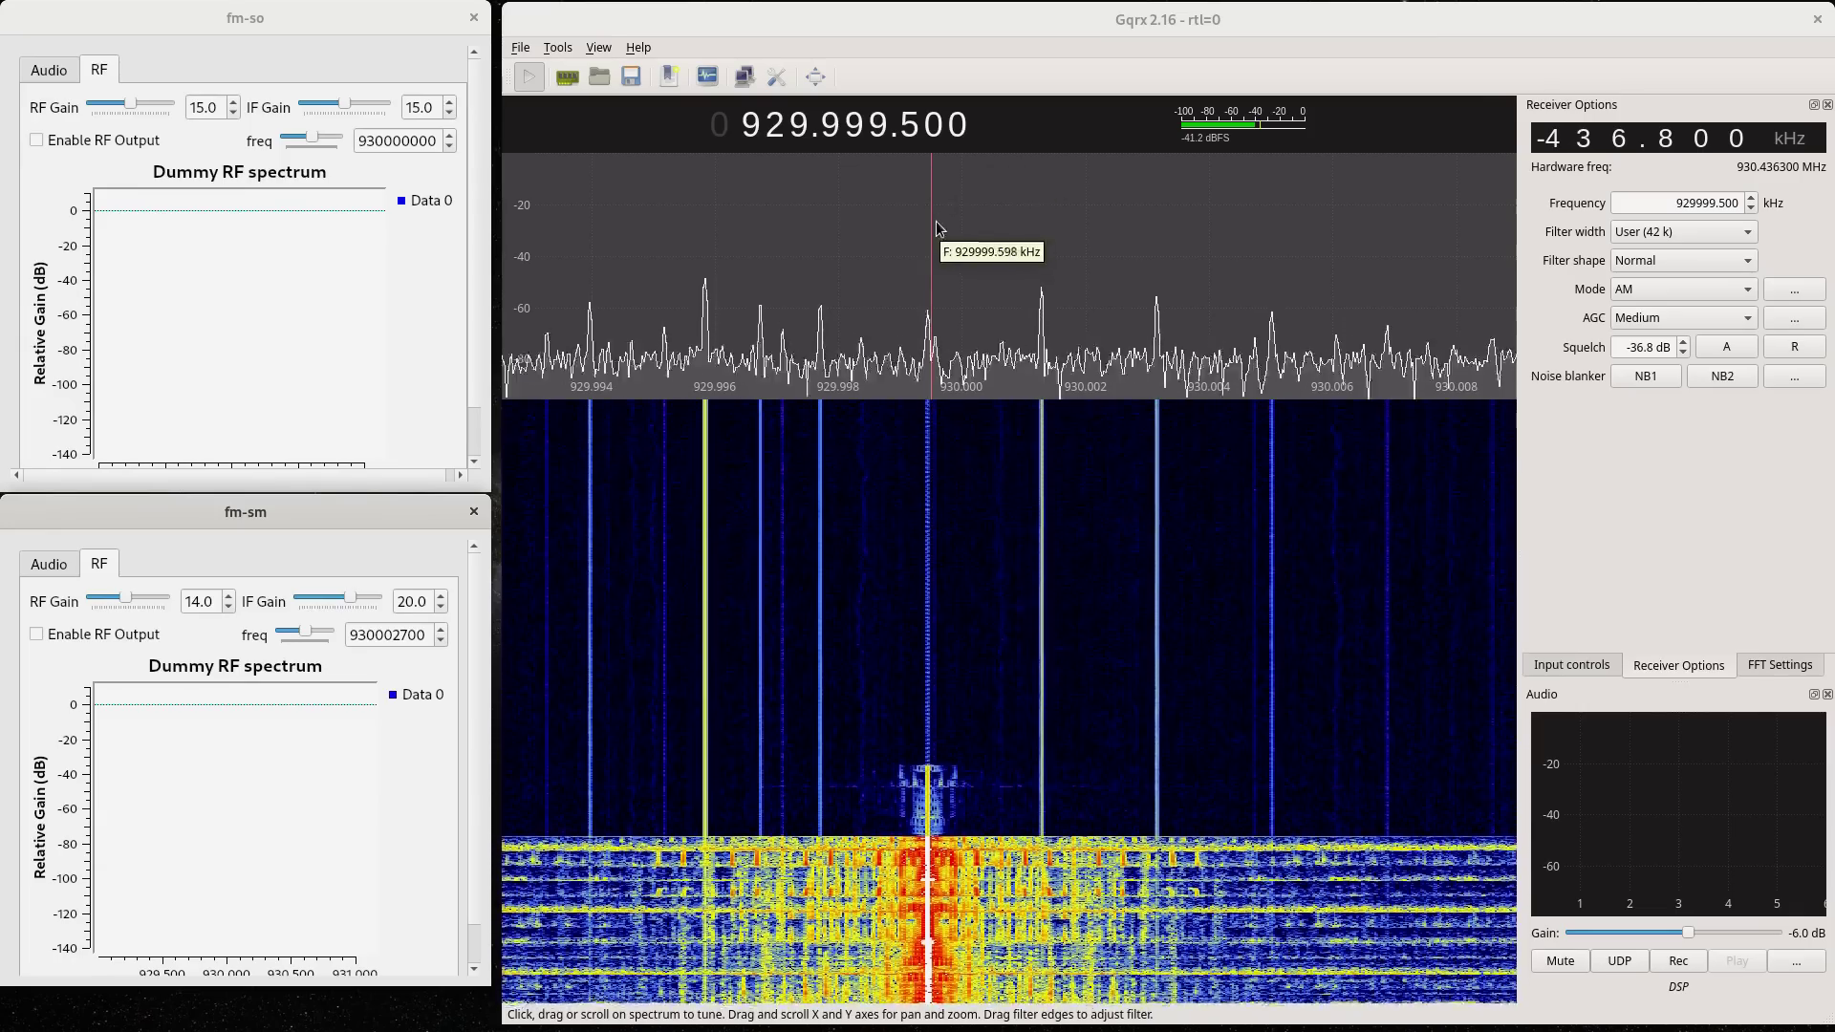
# Step: Re-enable fm-sm's RF output so its audio-modulated carrier reappears at 930 MHz
pyautogui.click(37, 633)
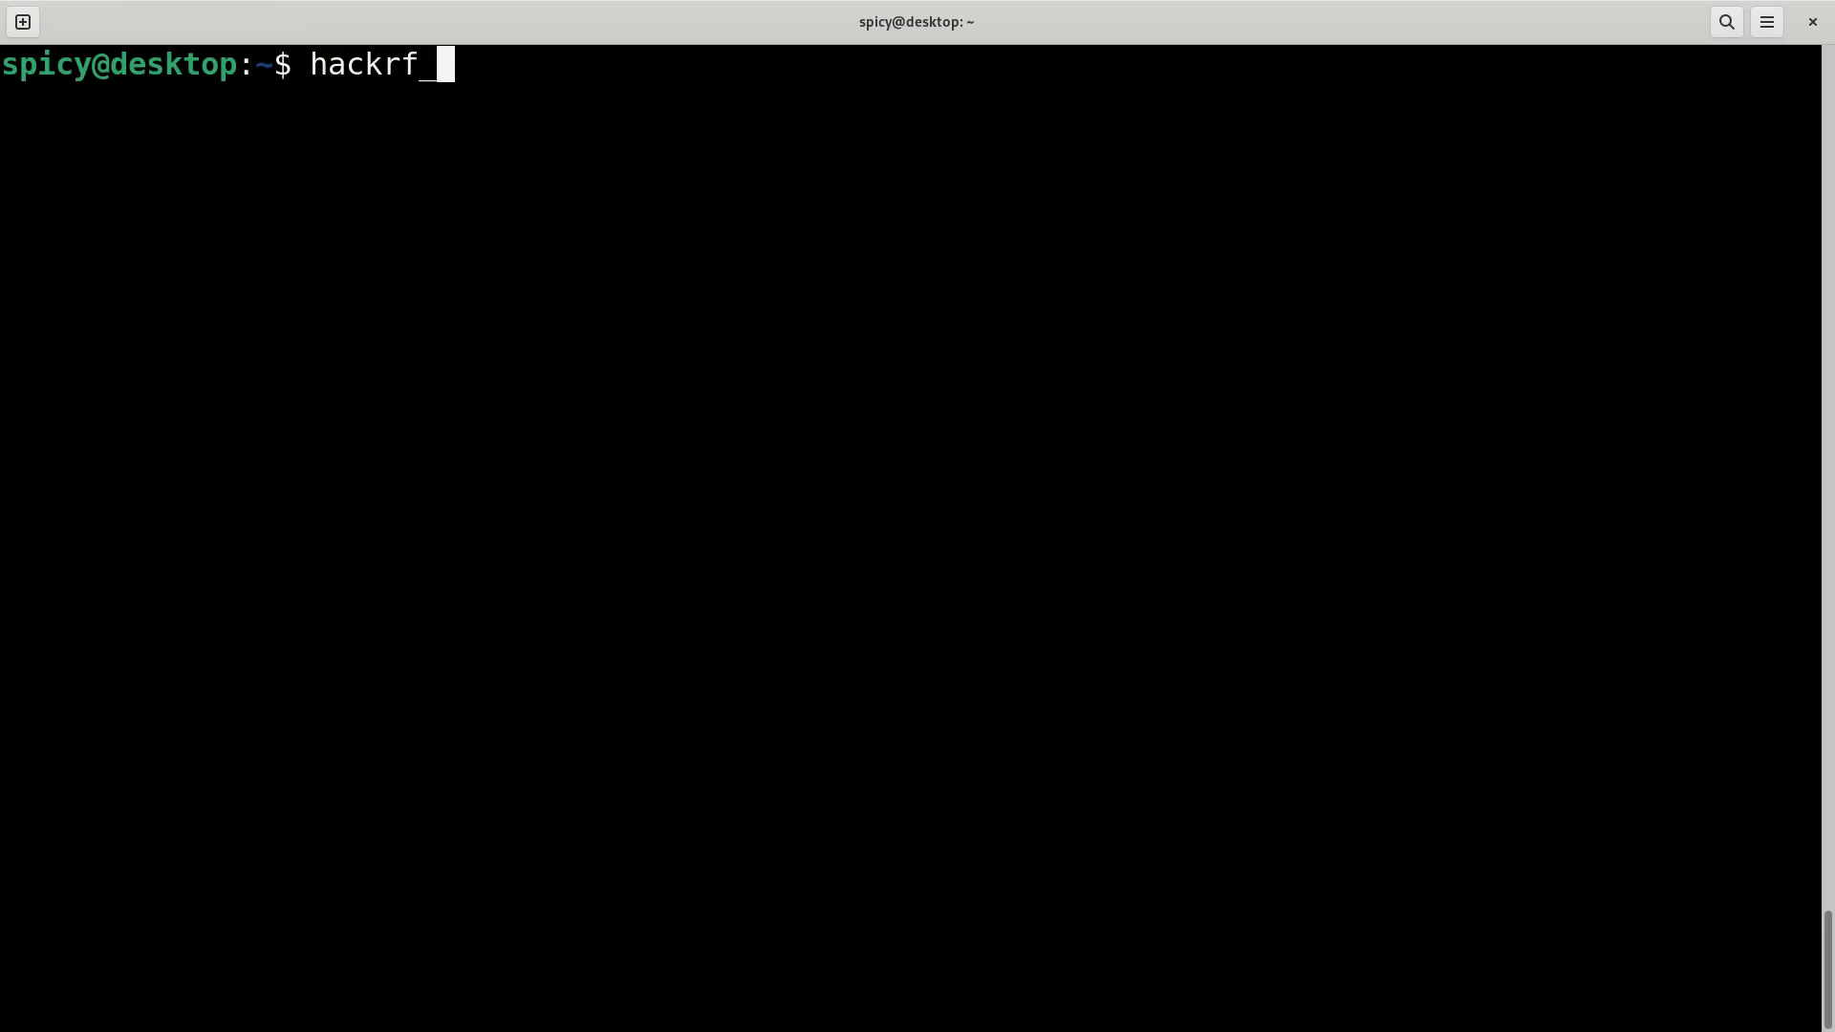
# Step: List the connected HackRF boards with hackrf_info and check the first board's clock input status
pyautogui.write('info')
pyautogui.press('Return')
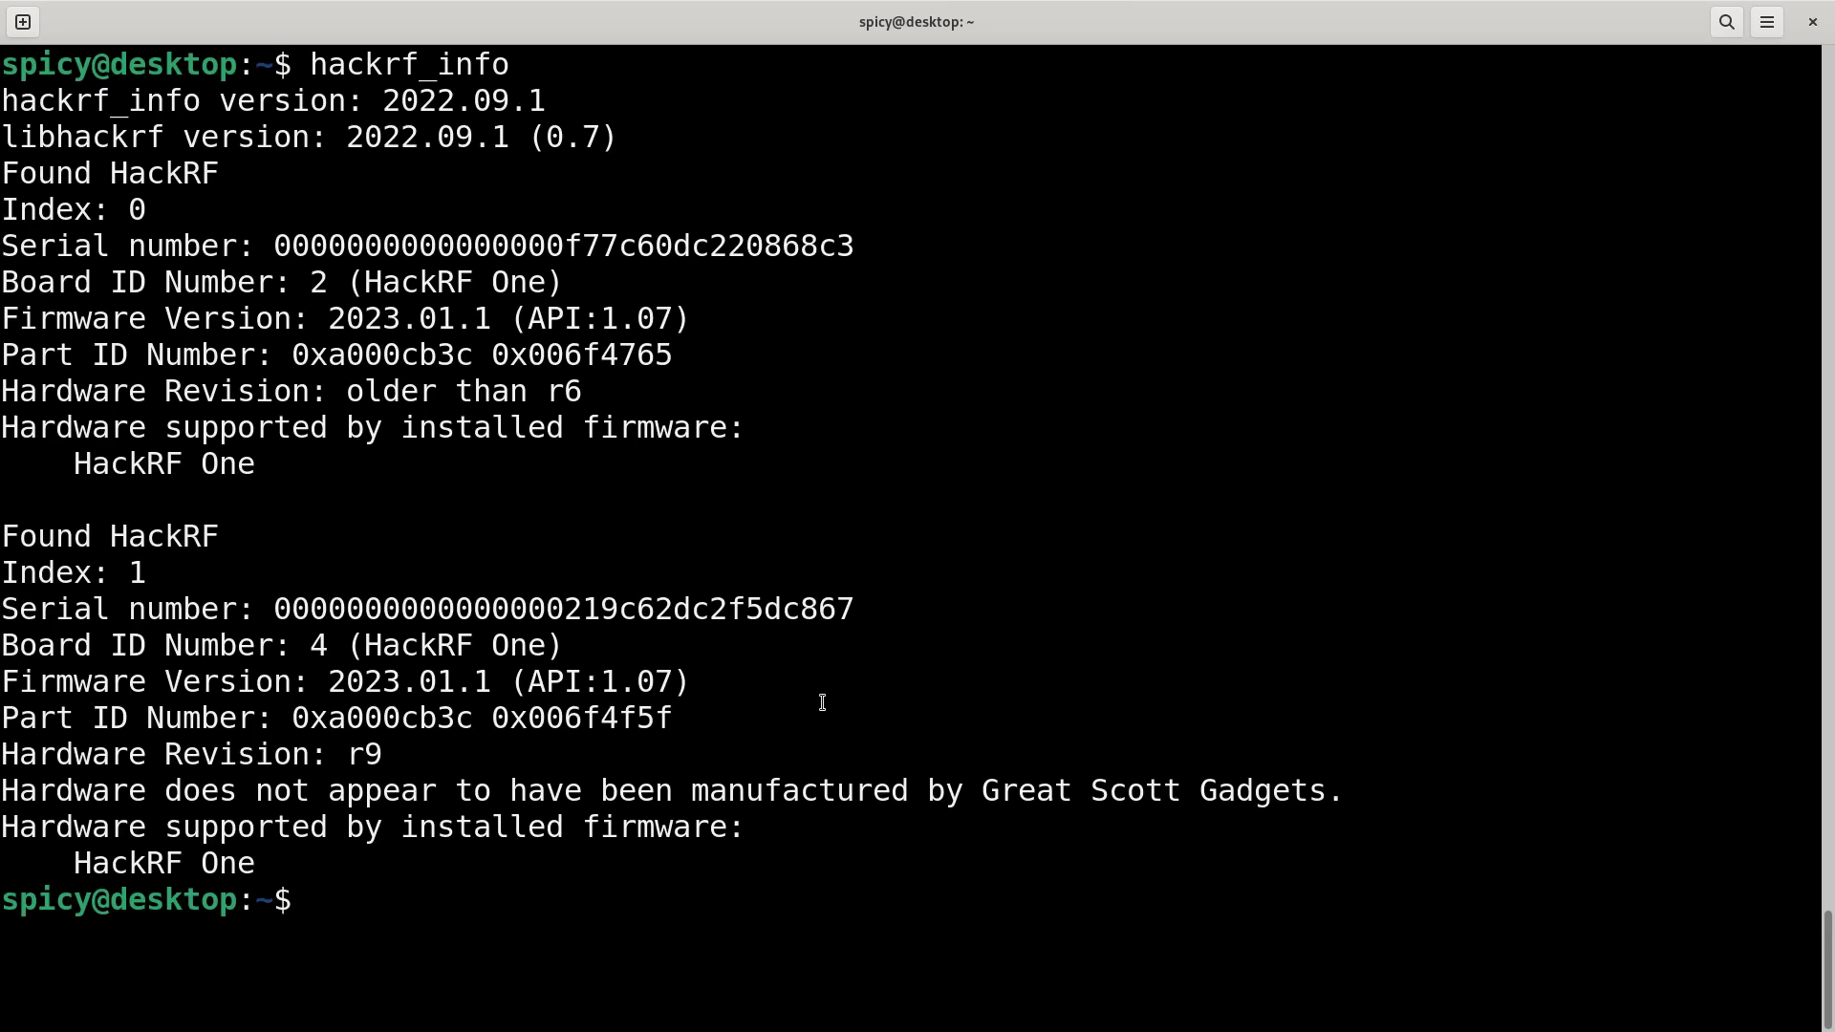
pyautogui.doubleClick(777, 237)
pyautogui.hotkey('ctrl', 'c')
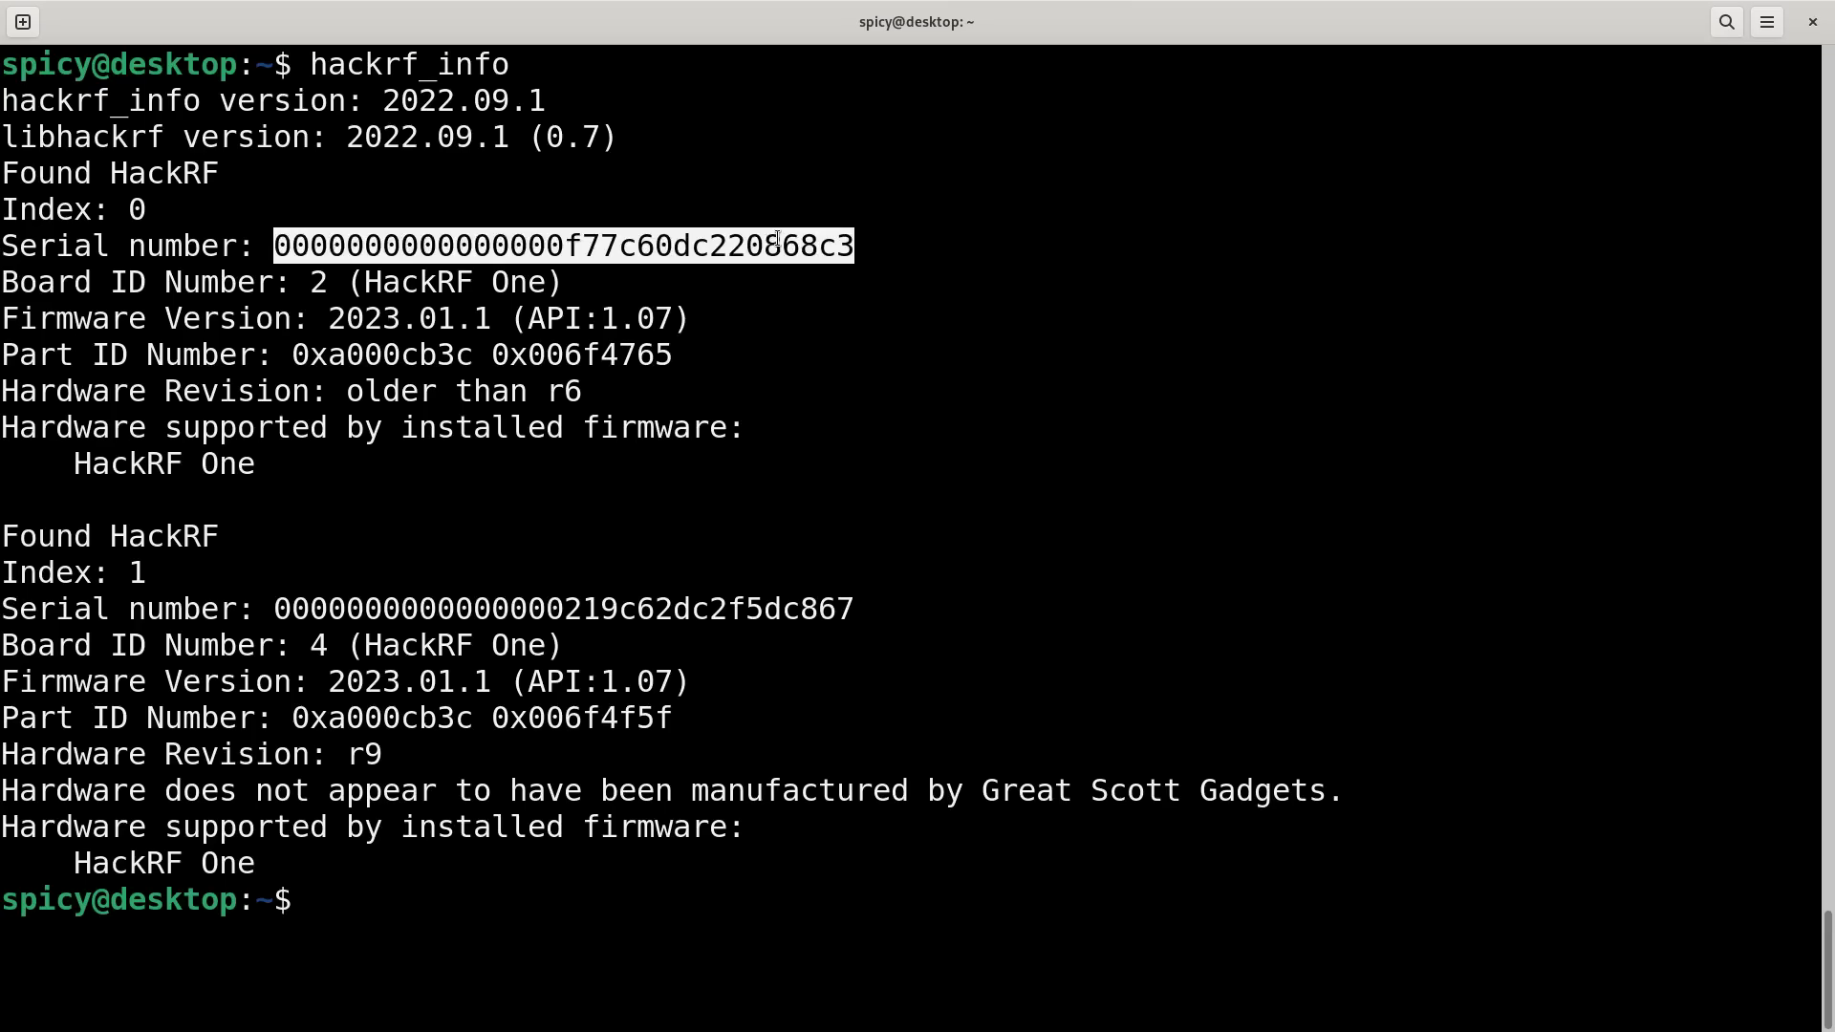
pyautogui.hotkey('ctrl', 'l')
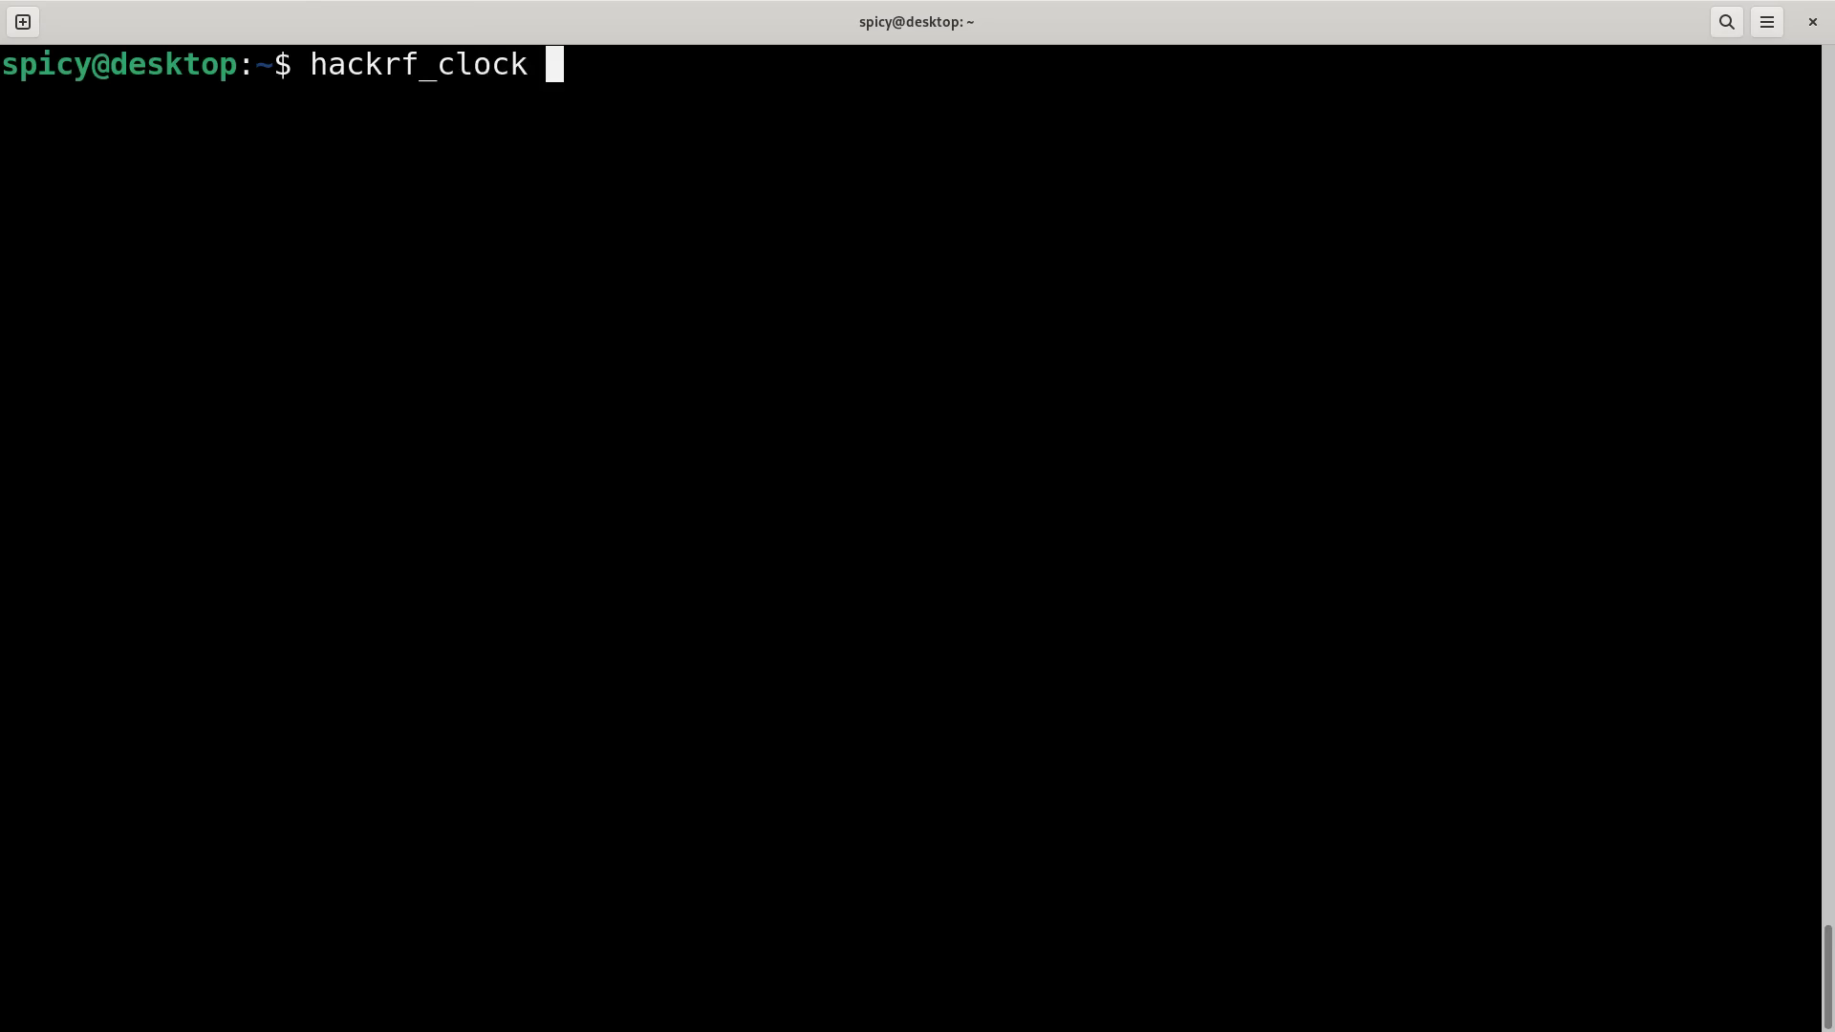
pyautogui.hotkey('ctrl', 'shift', 'v')
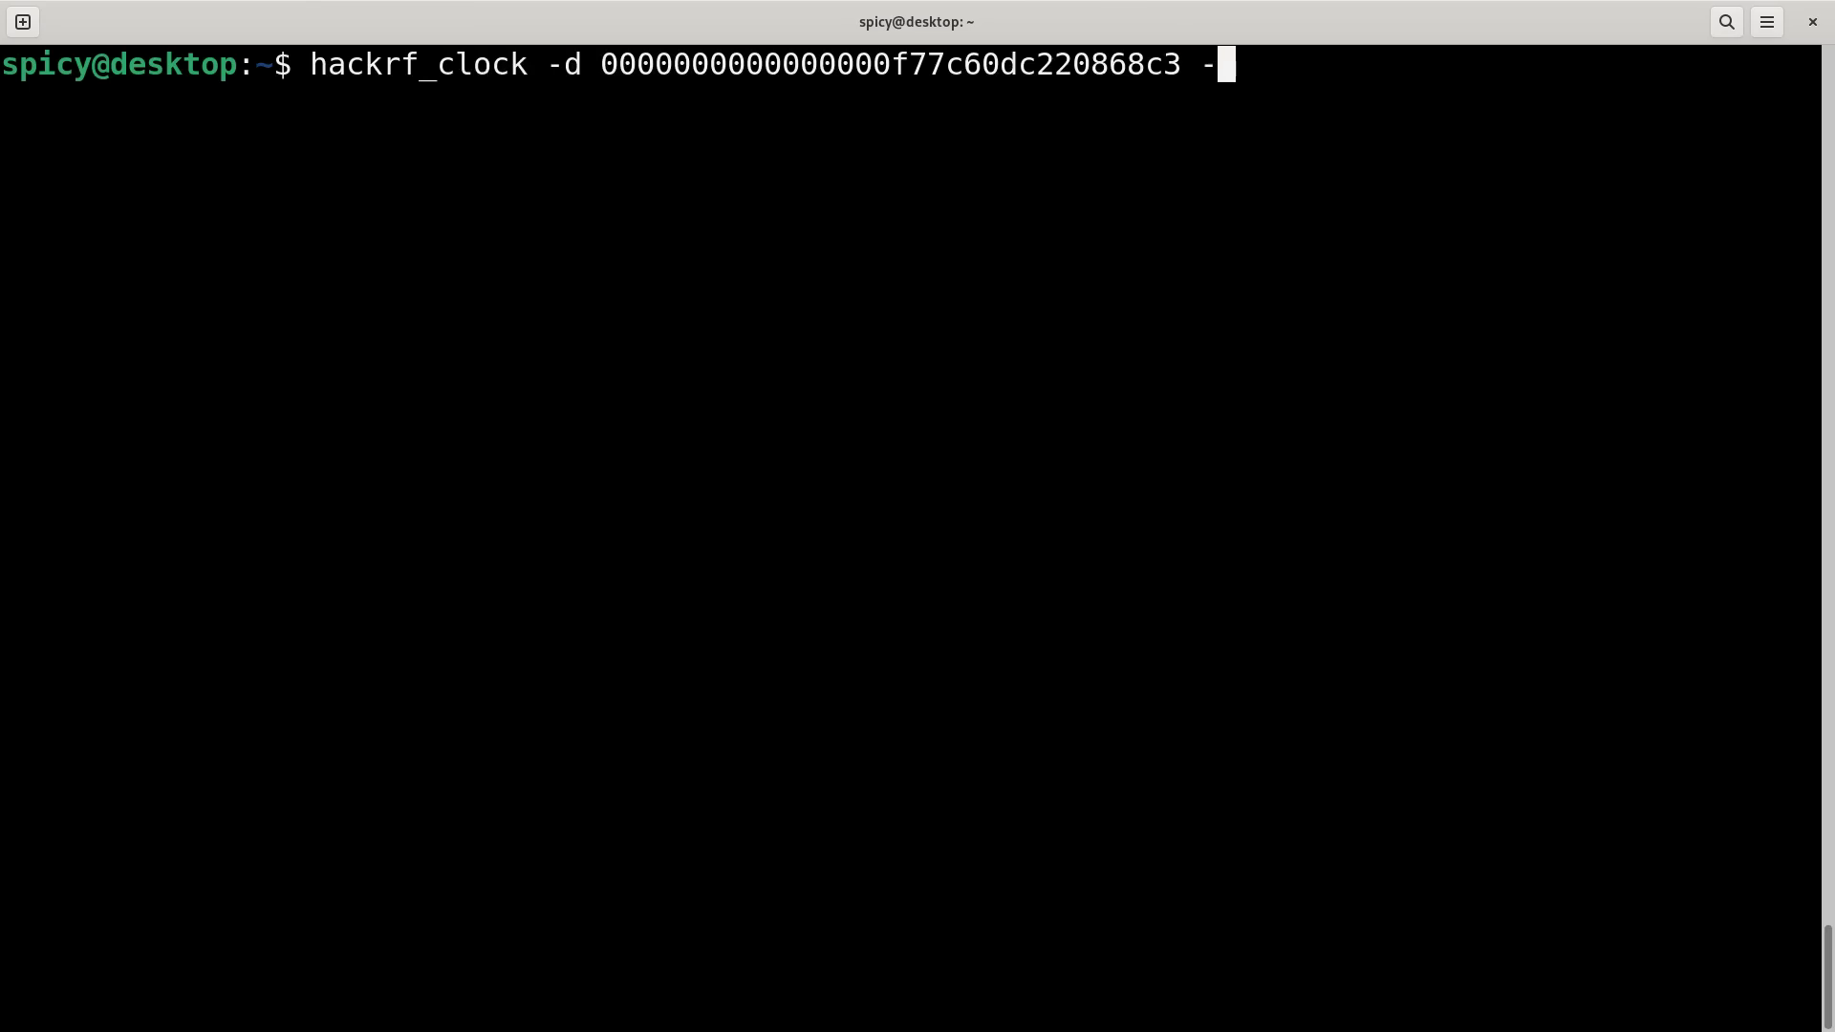
pyautogui.press('Return')
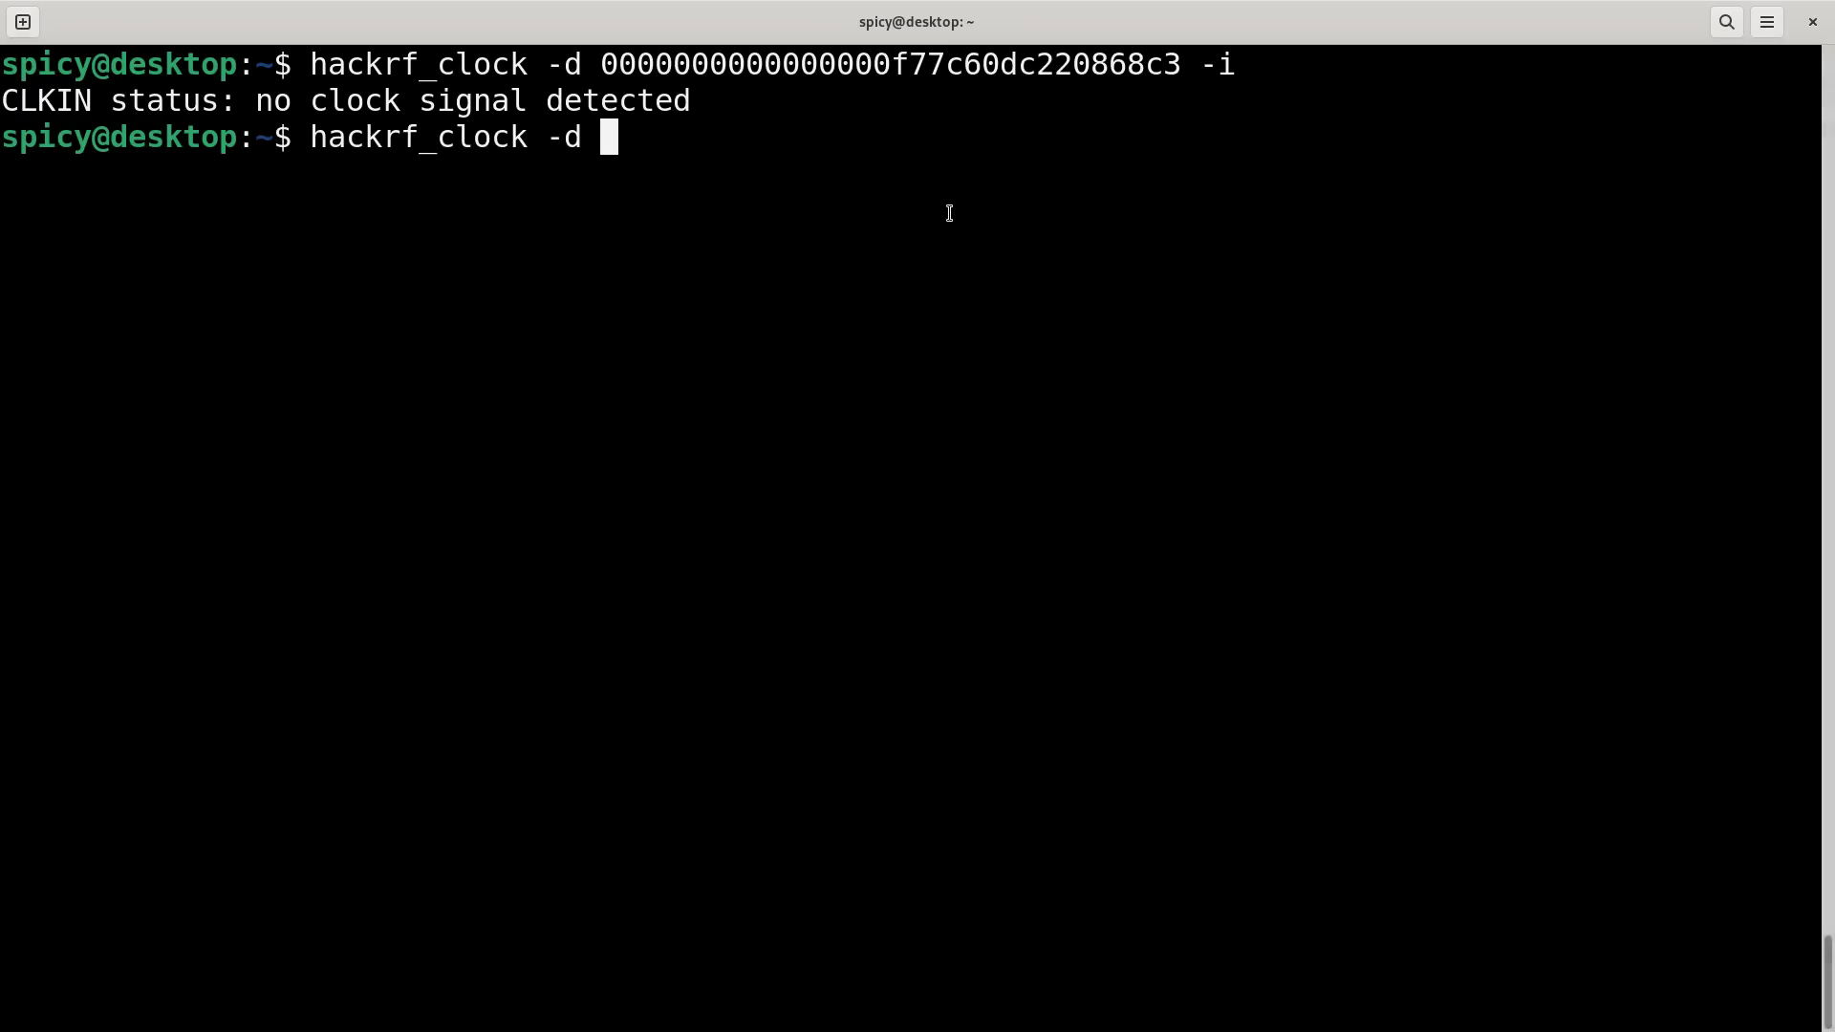
# Step: Turn on the second HackRF's clock output and recheck that the first board detects it
pyautogui.hotkey('ctrl', 'shift', 'v')
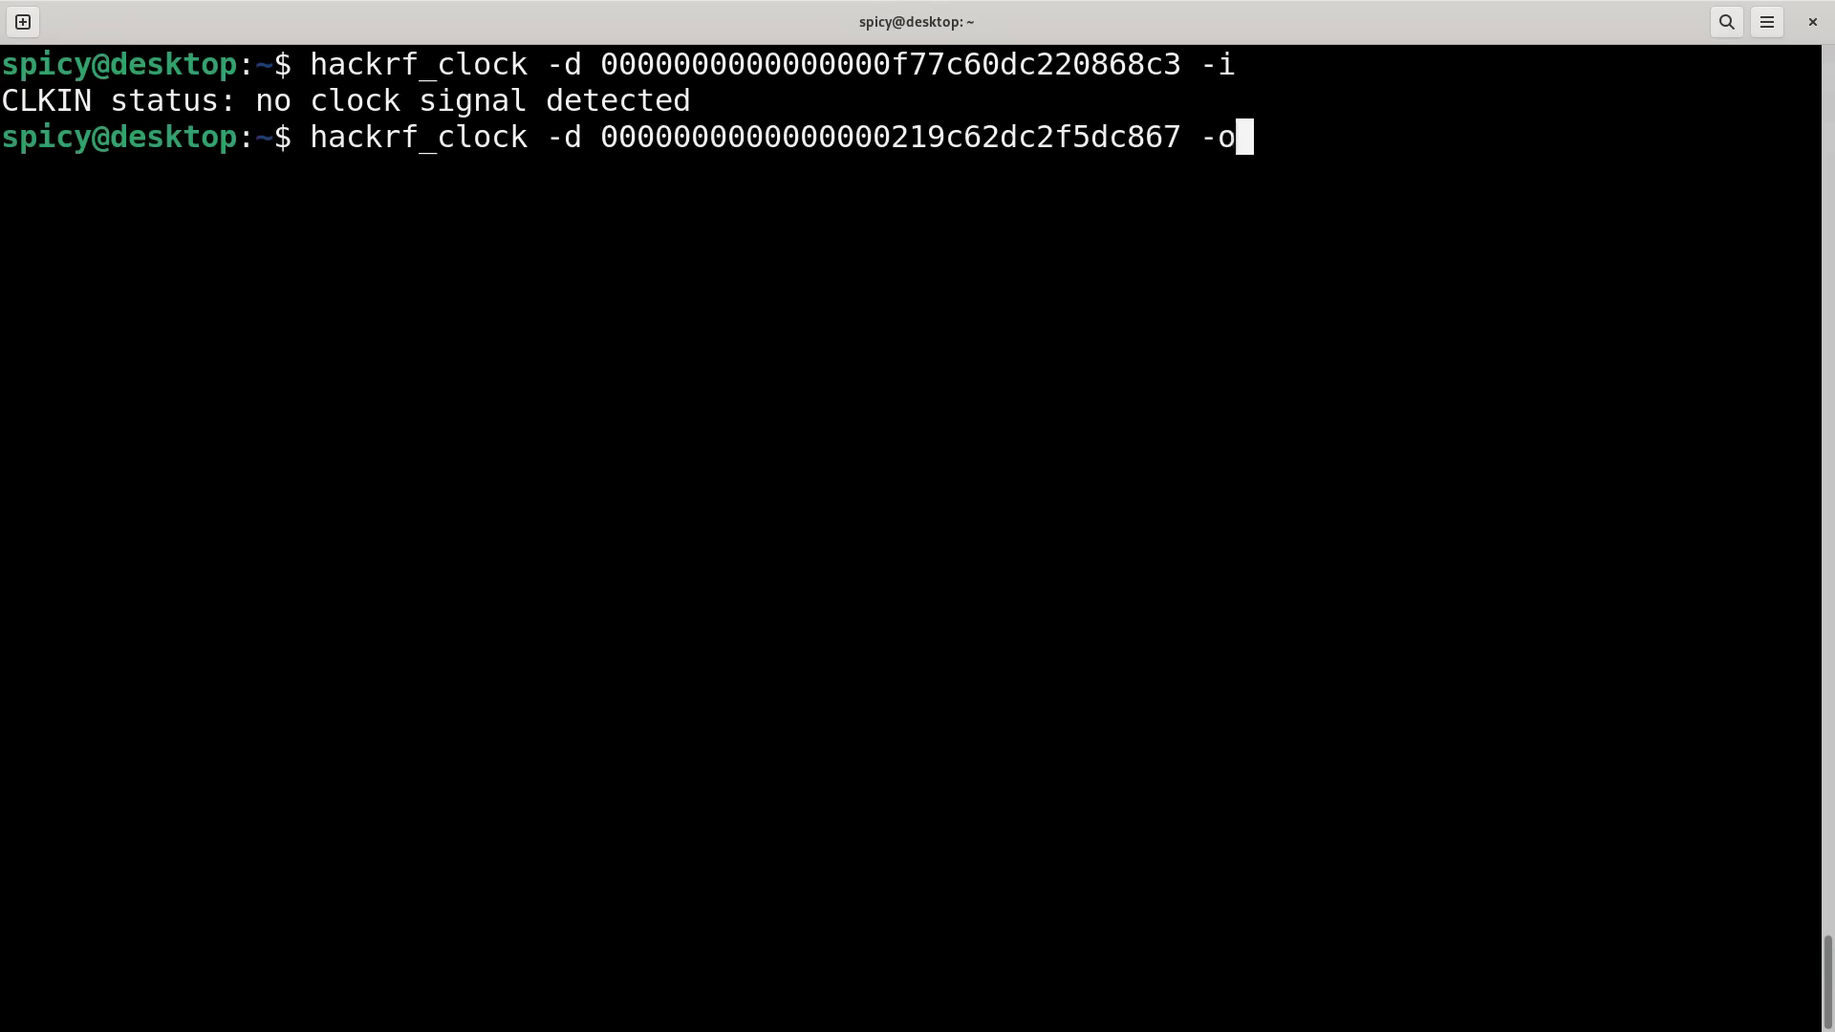
pyautogui.press('Return')
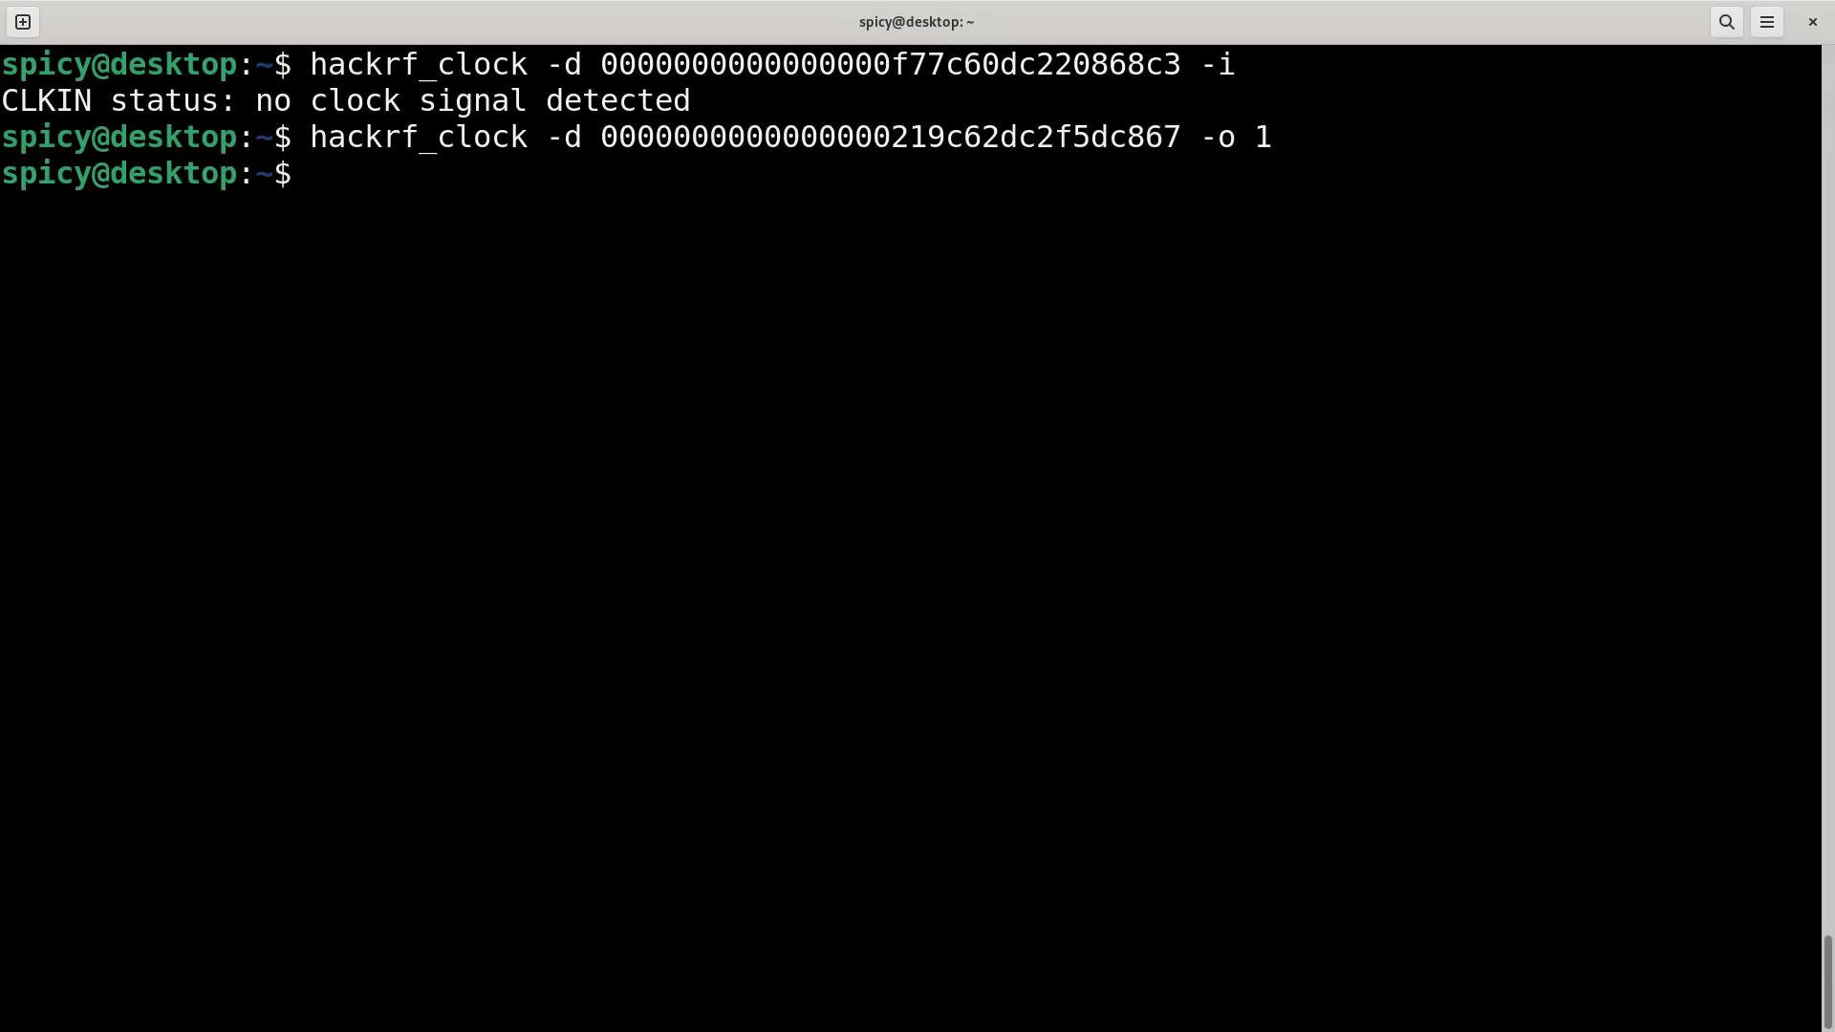
pyautogui.press('Up')
pyautogui.press('Up')
pyautogui.press('Return')
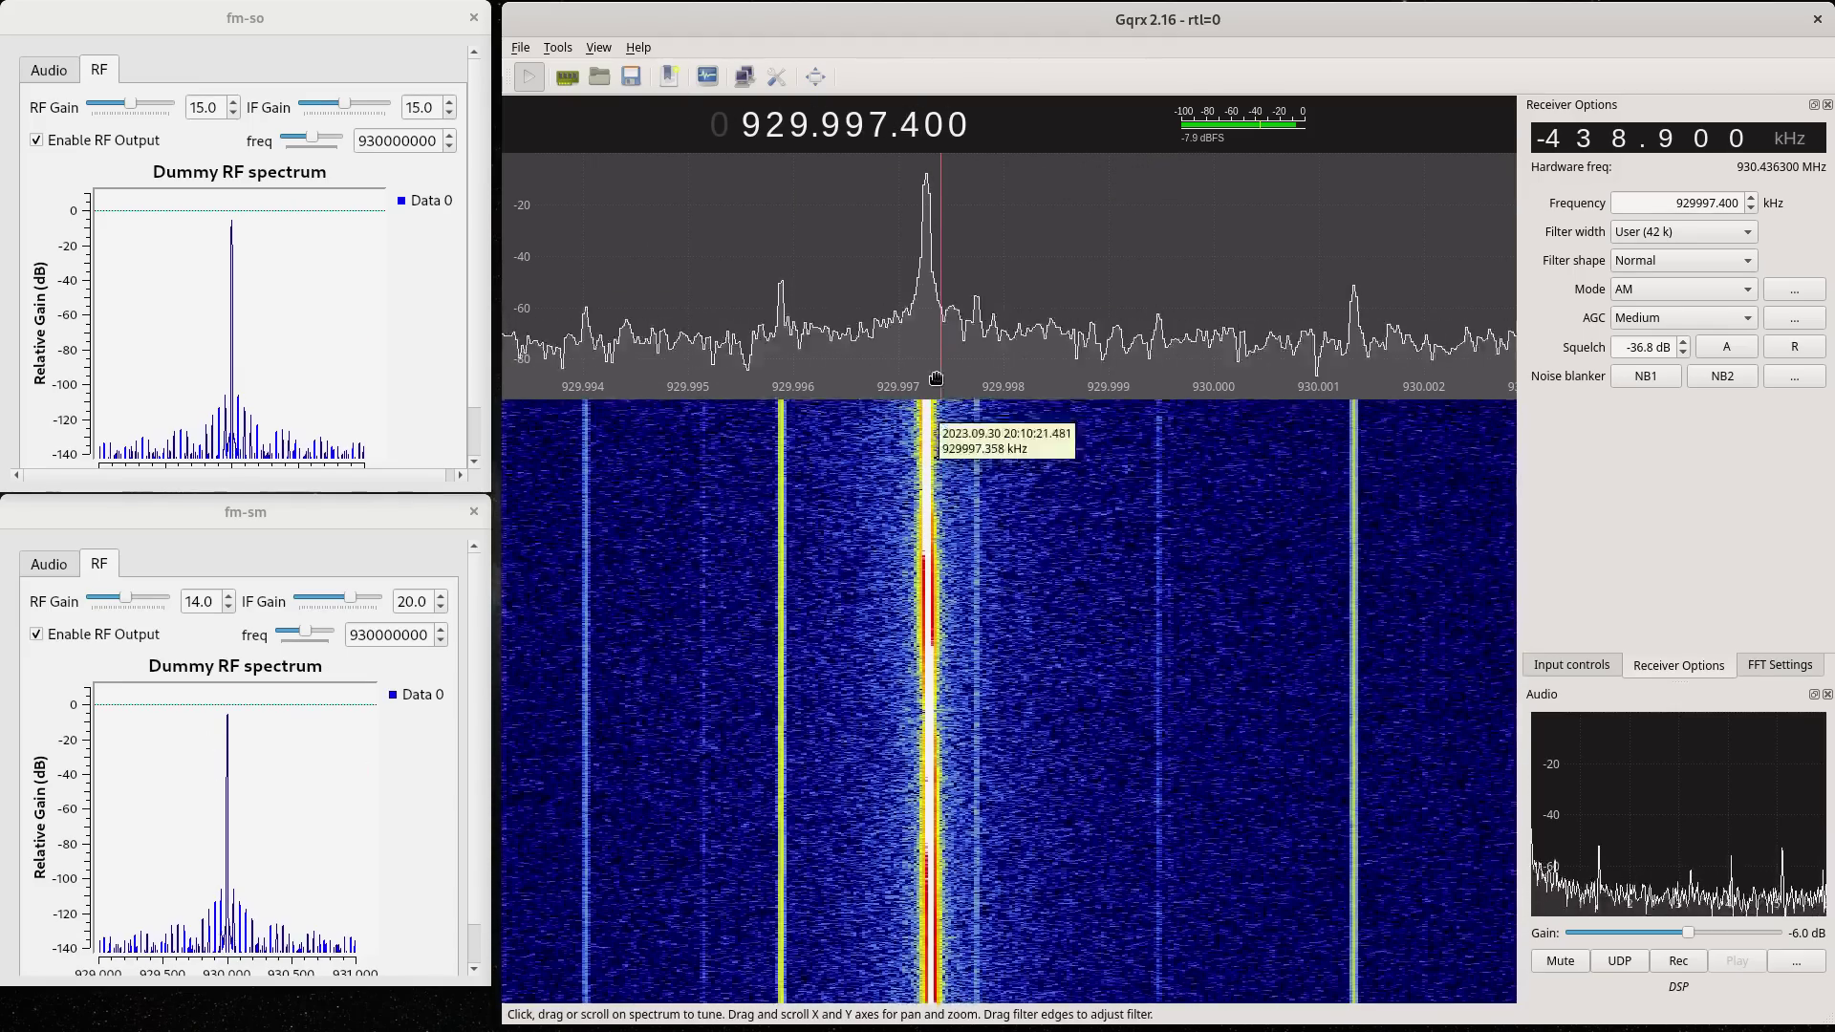
# Step: Tune Gqrx to 929.997200 MHz and raise fm-sm's transmit frequency in 100 Hz steps to 930000500
pyautogui.click(925, 484)
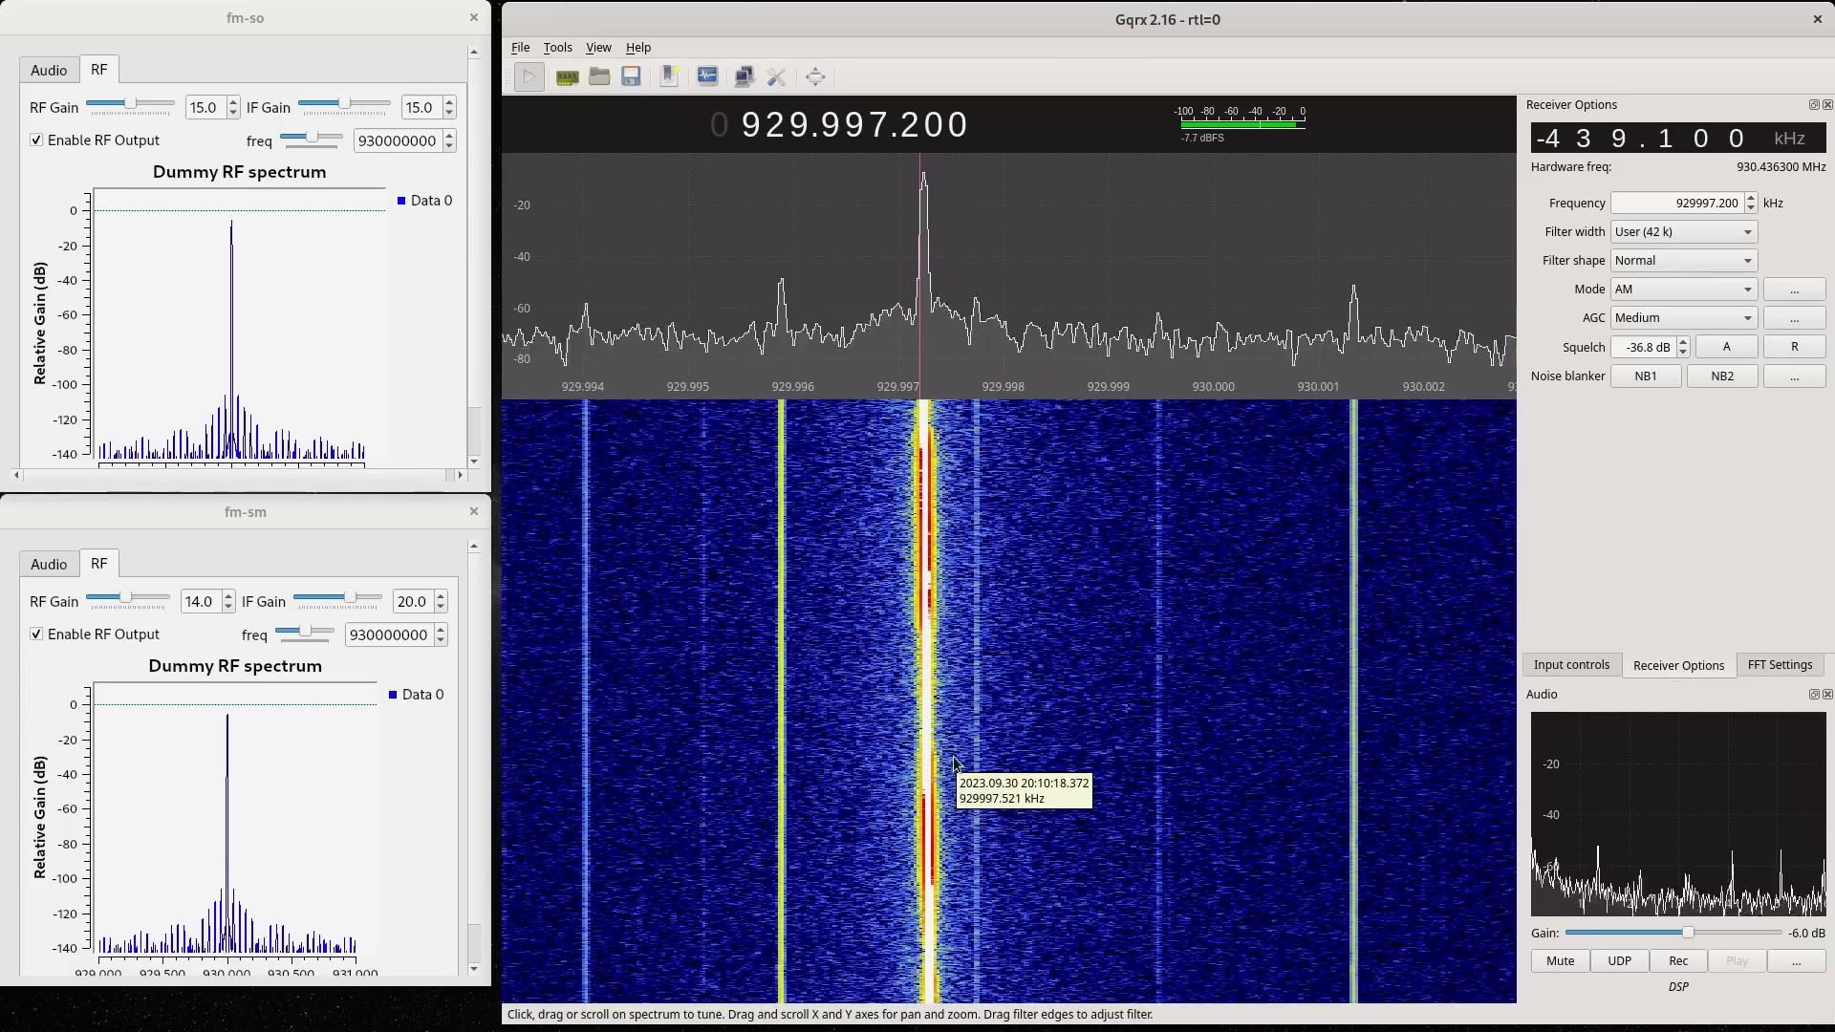
pyautogui.click(442, 635)
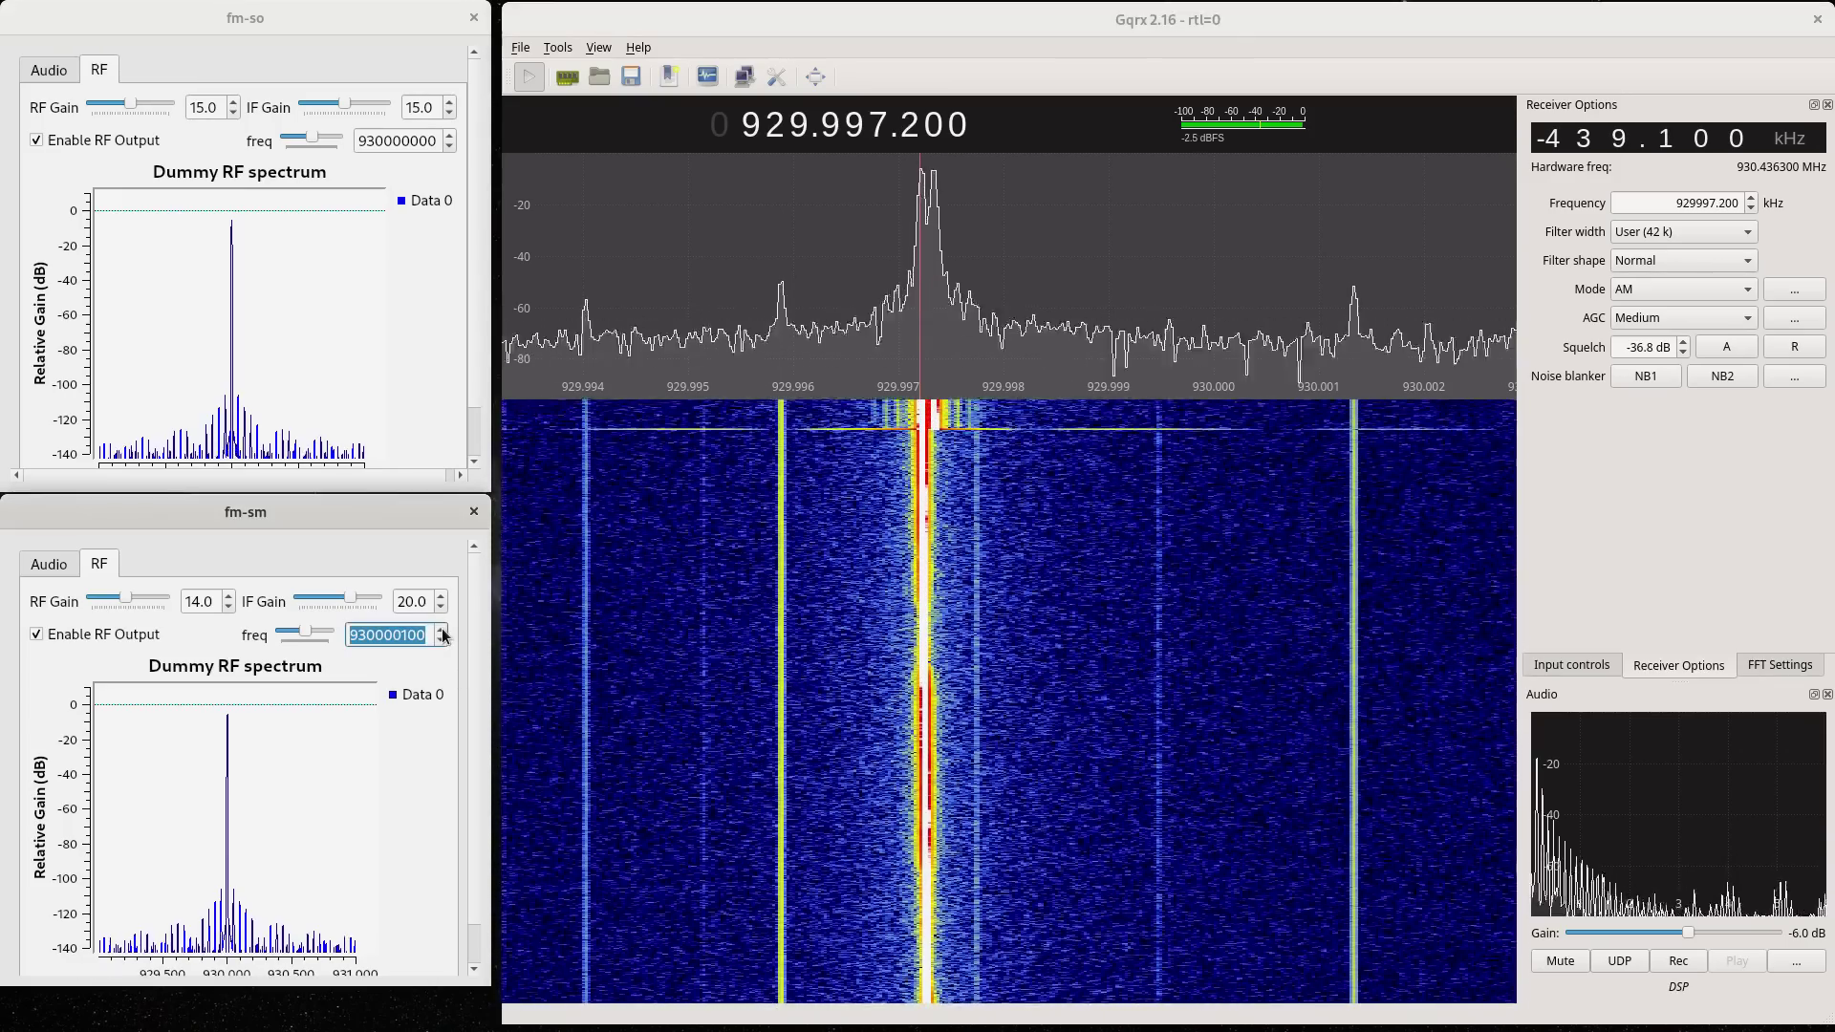
pyautogui.click(442, 630)
pyautogui.click(443, 631)
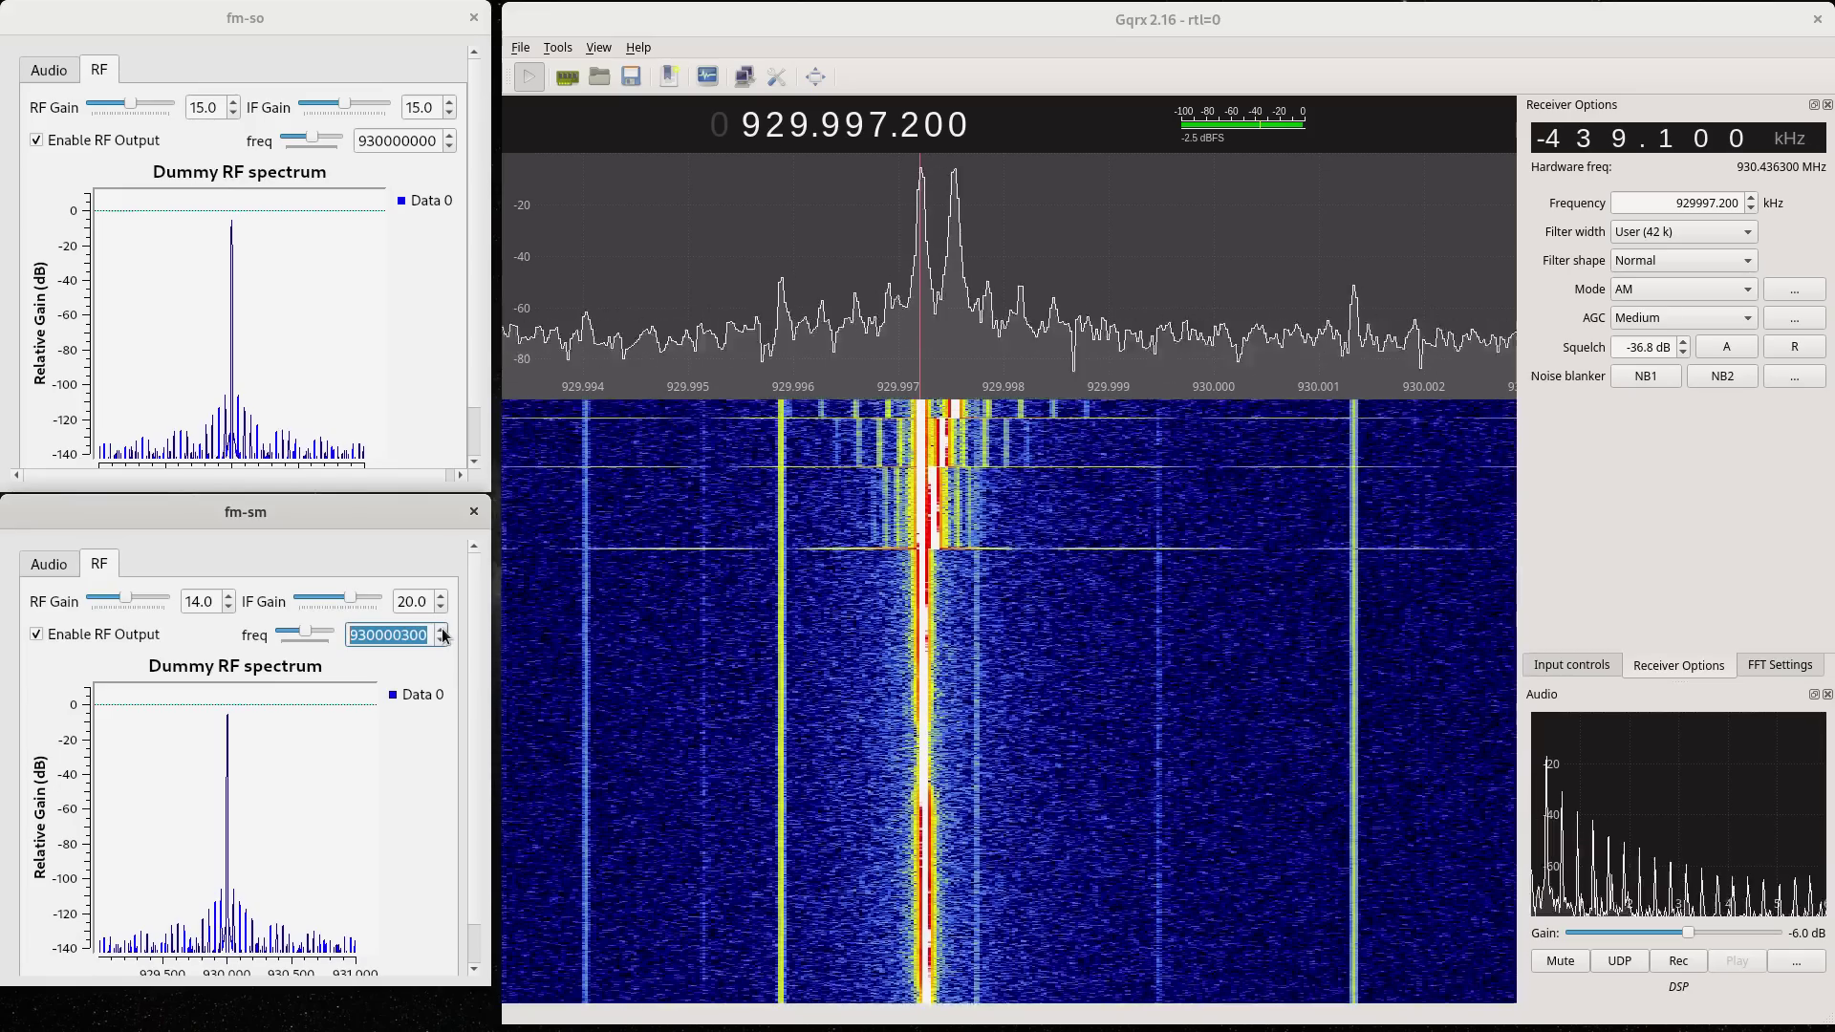
pyautogui.click(443, 630)
pyautogui.click(443, 631)
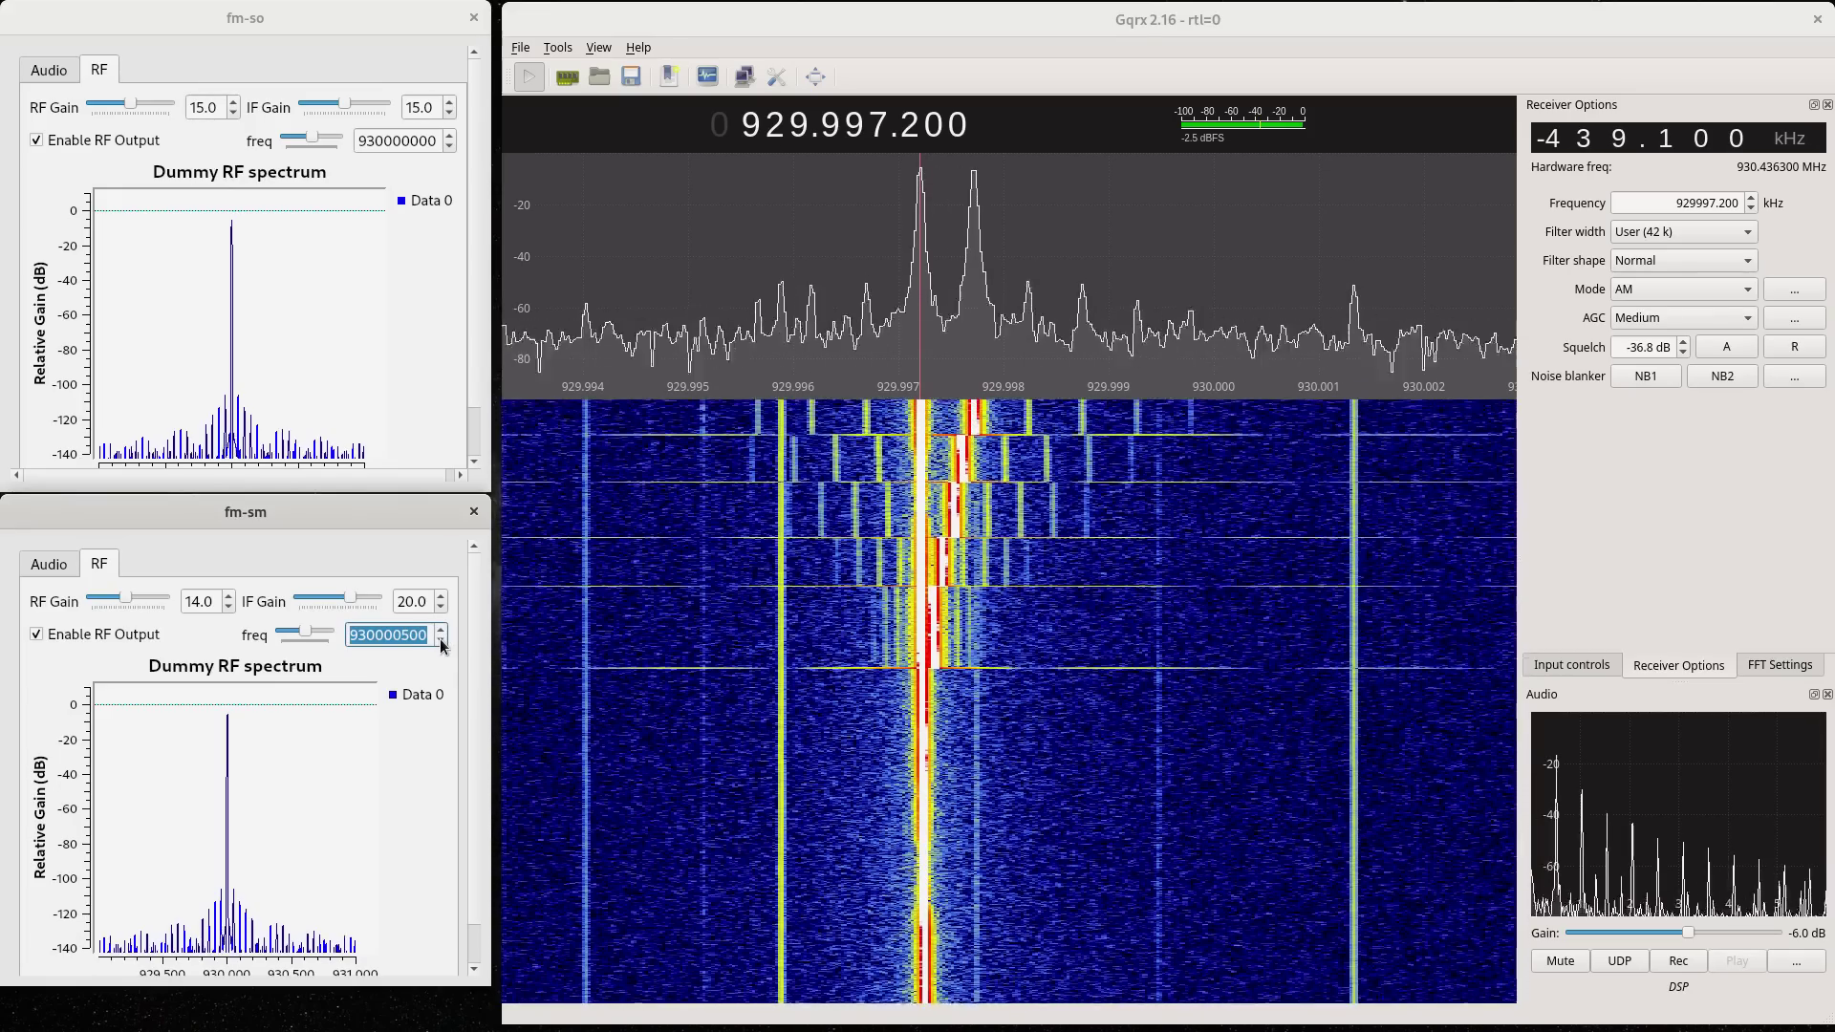
# Step: Lower fm-sm's transmit frequency back to 930000000 so the two carriers merge into one
pyautogui.click(443, 646)
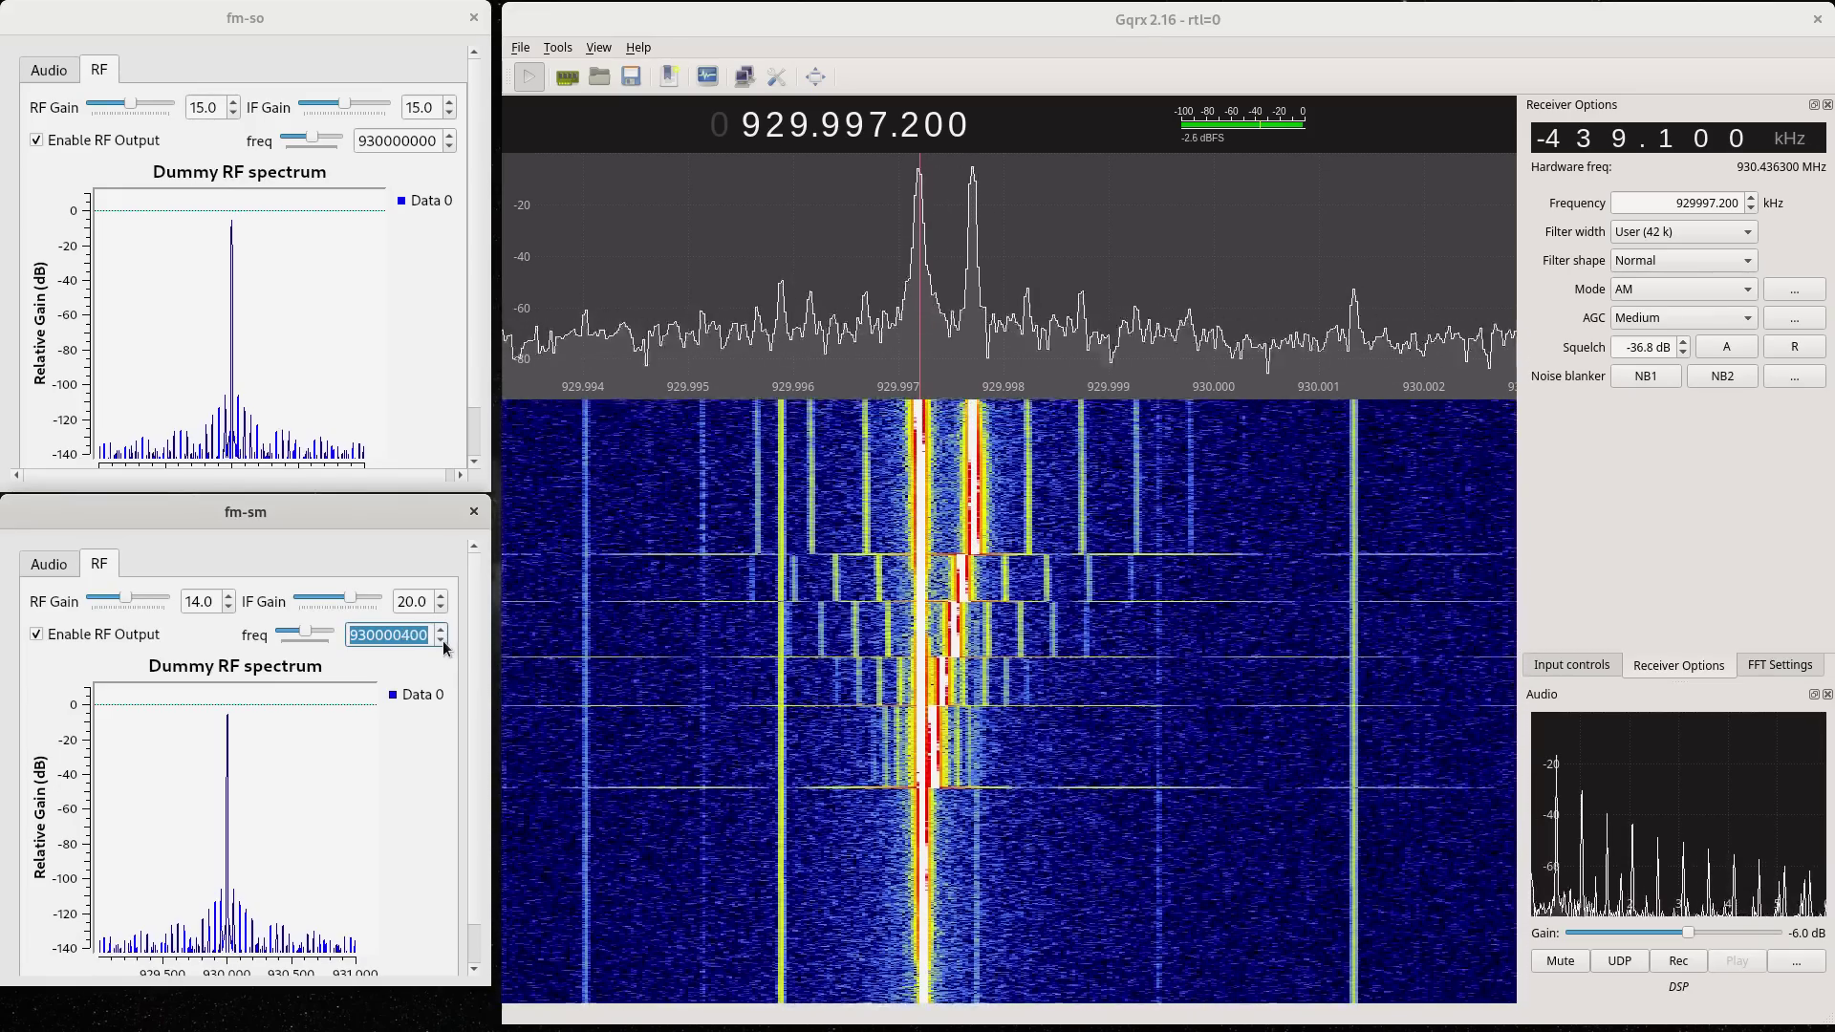
pyautogui.click(442, 646)
pyautogui.click(442, 646)
pyautogui.click(442, 646)
pyautogui.click(442, 646)
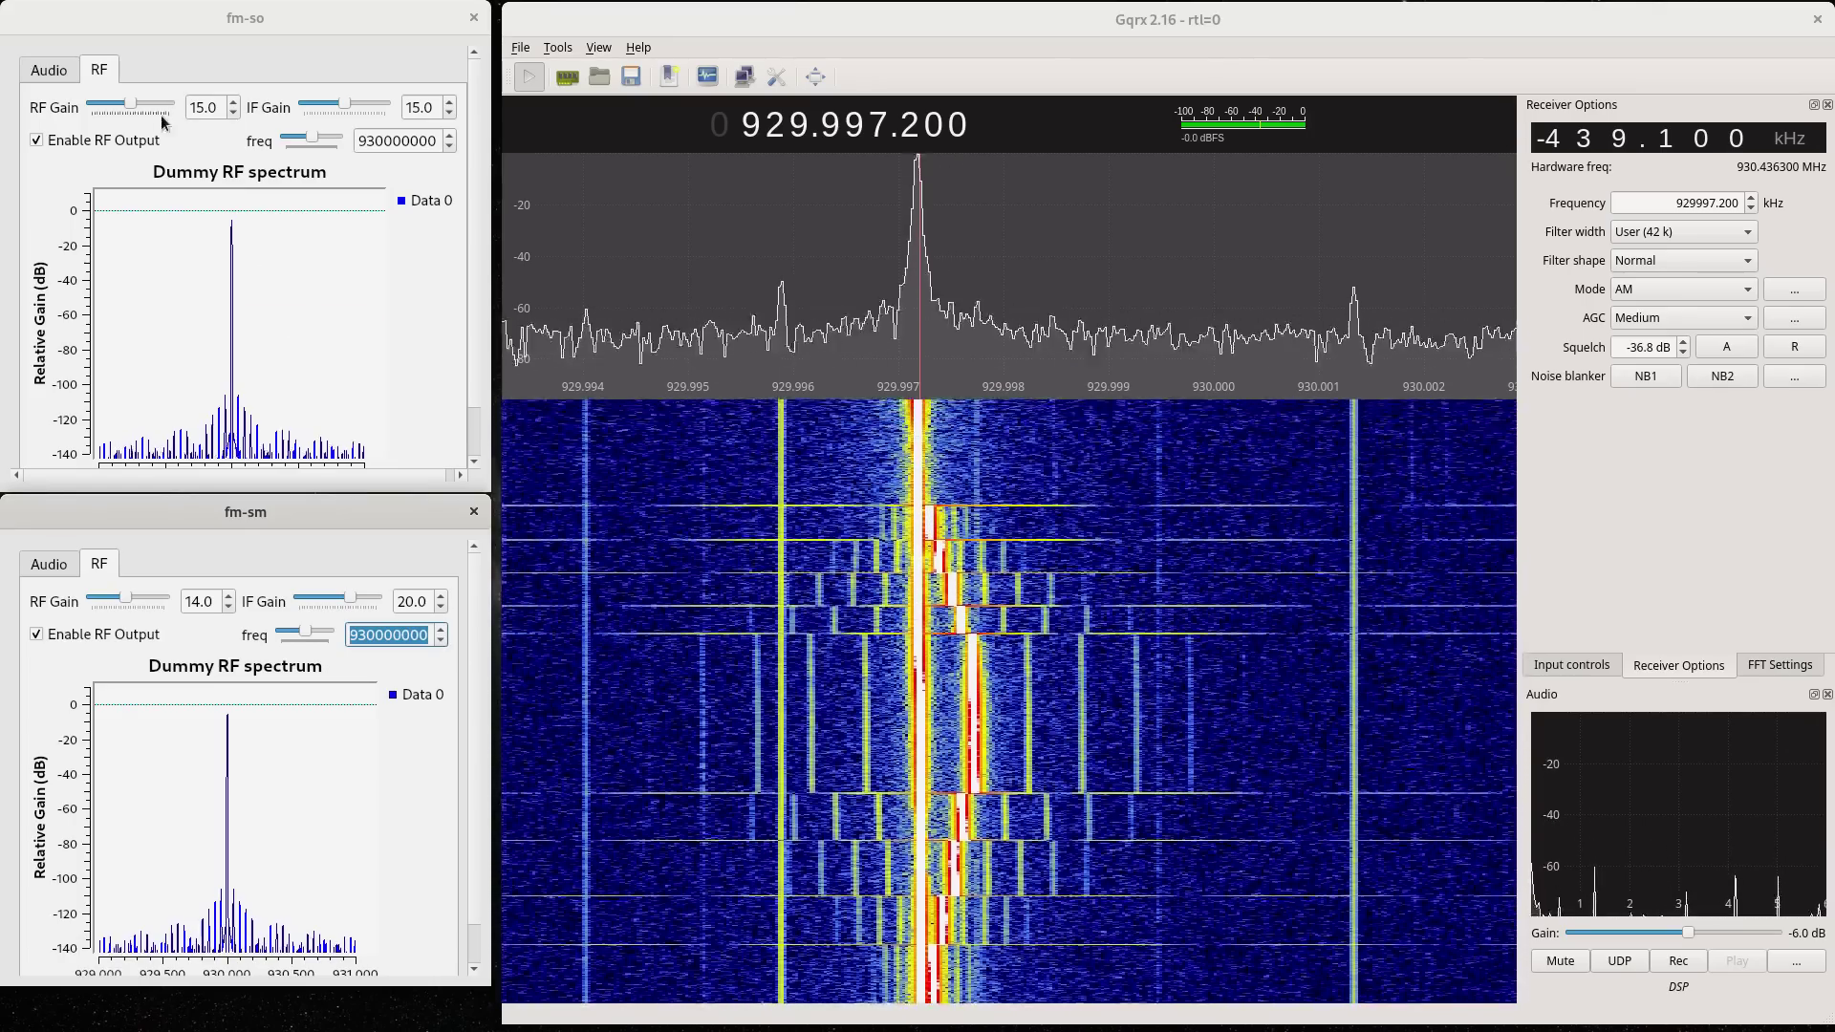
# Step: Enable Audio Input on both the fm-so and fm-sm transmitters' Audio tabs
pyautogui.click(49, 69)
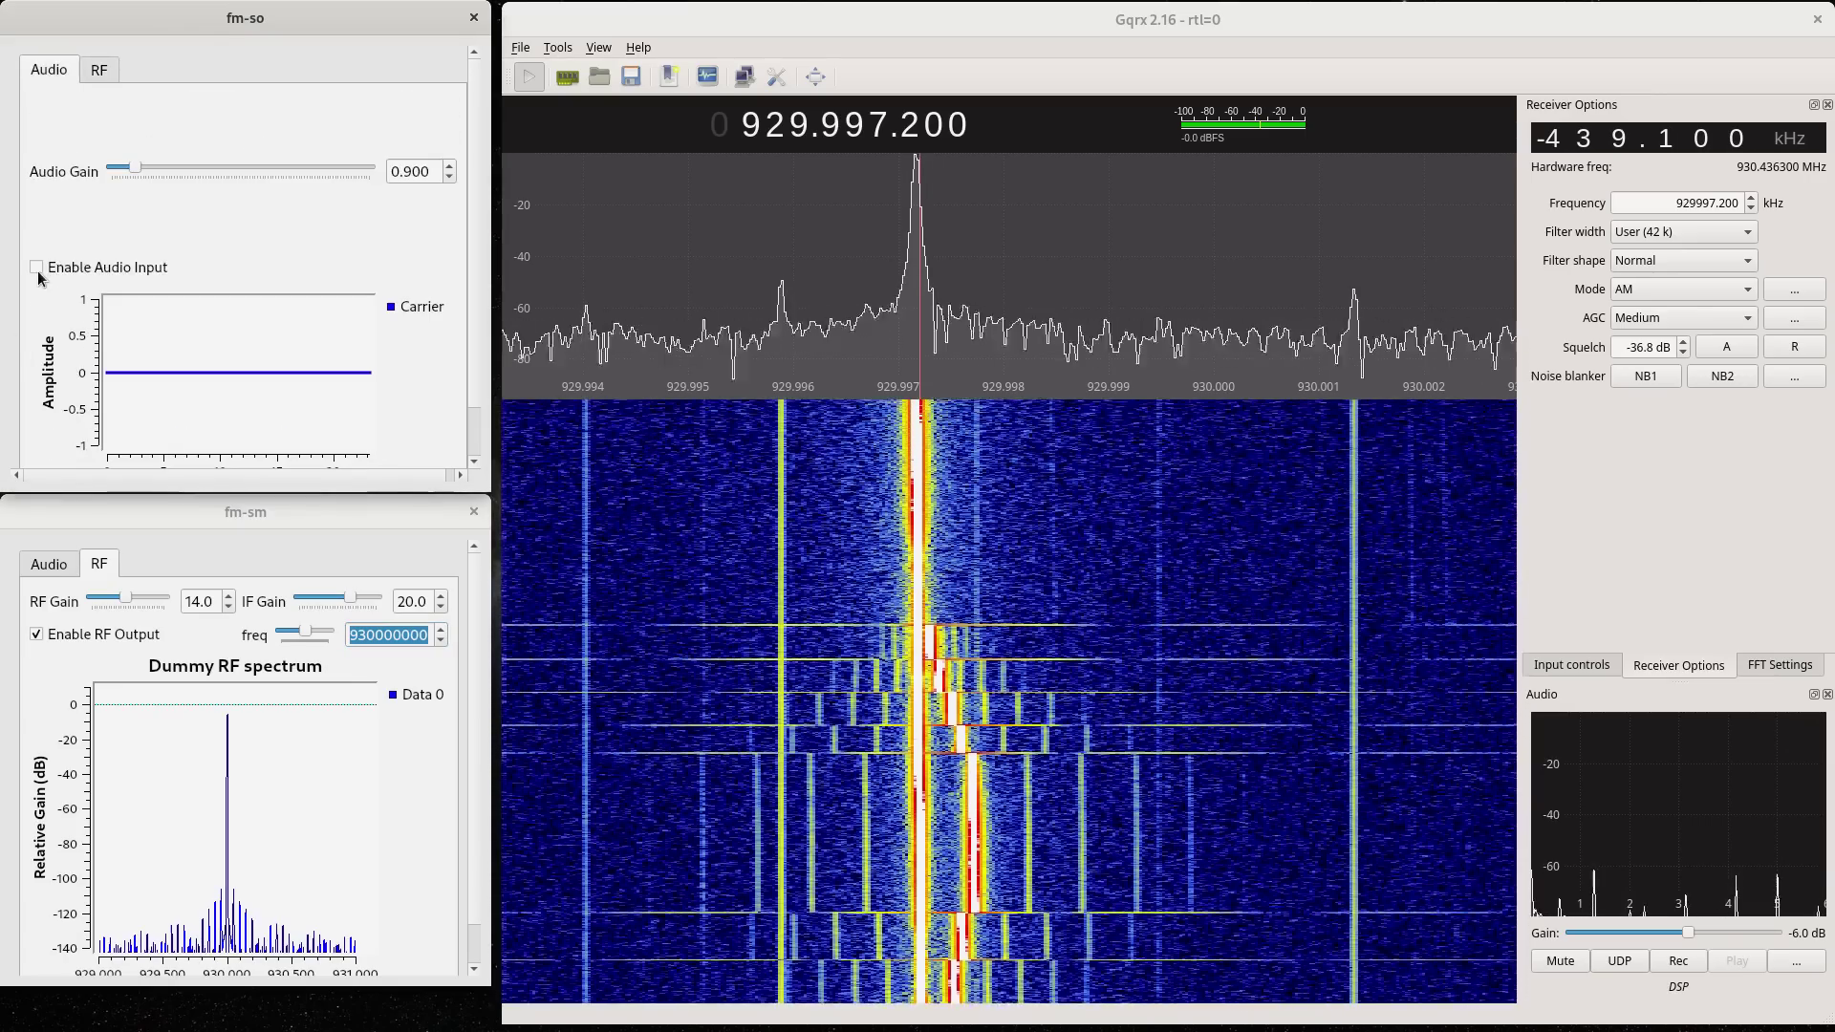
pyautogui.click(37, 271)
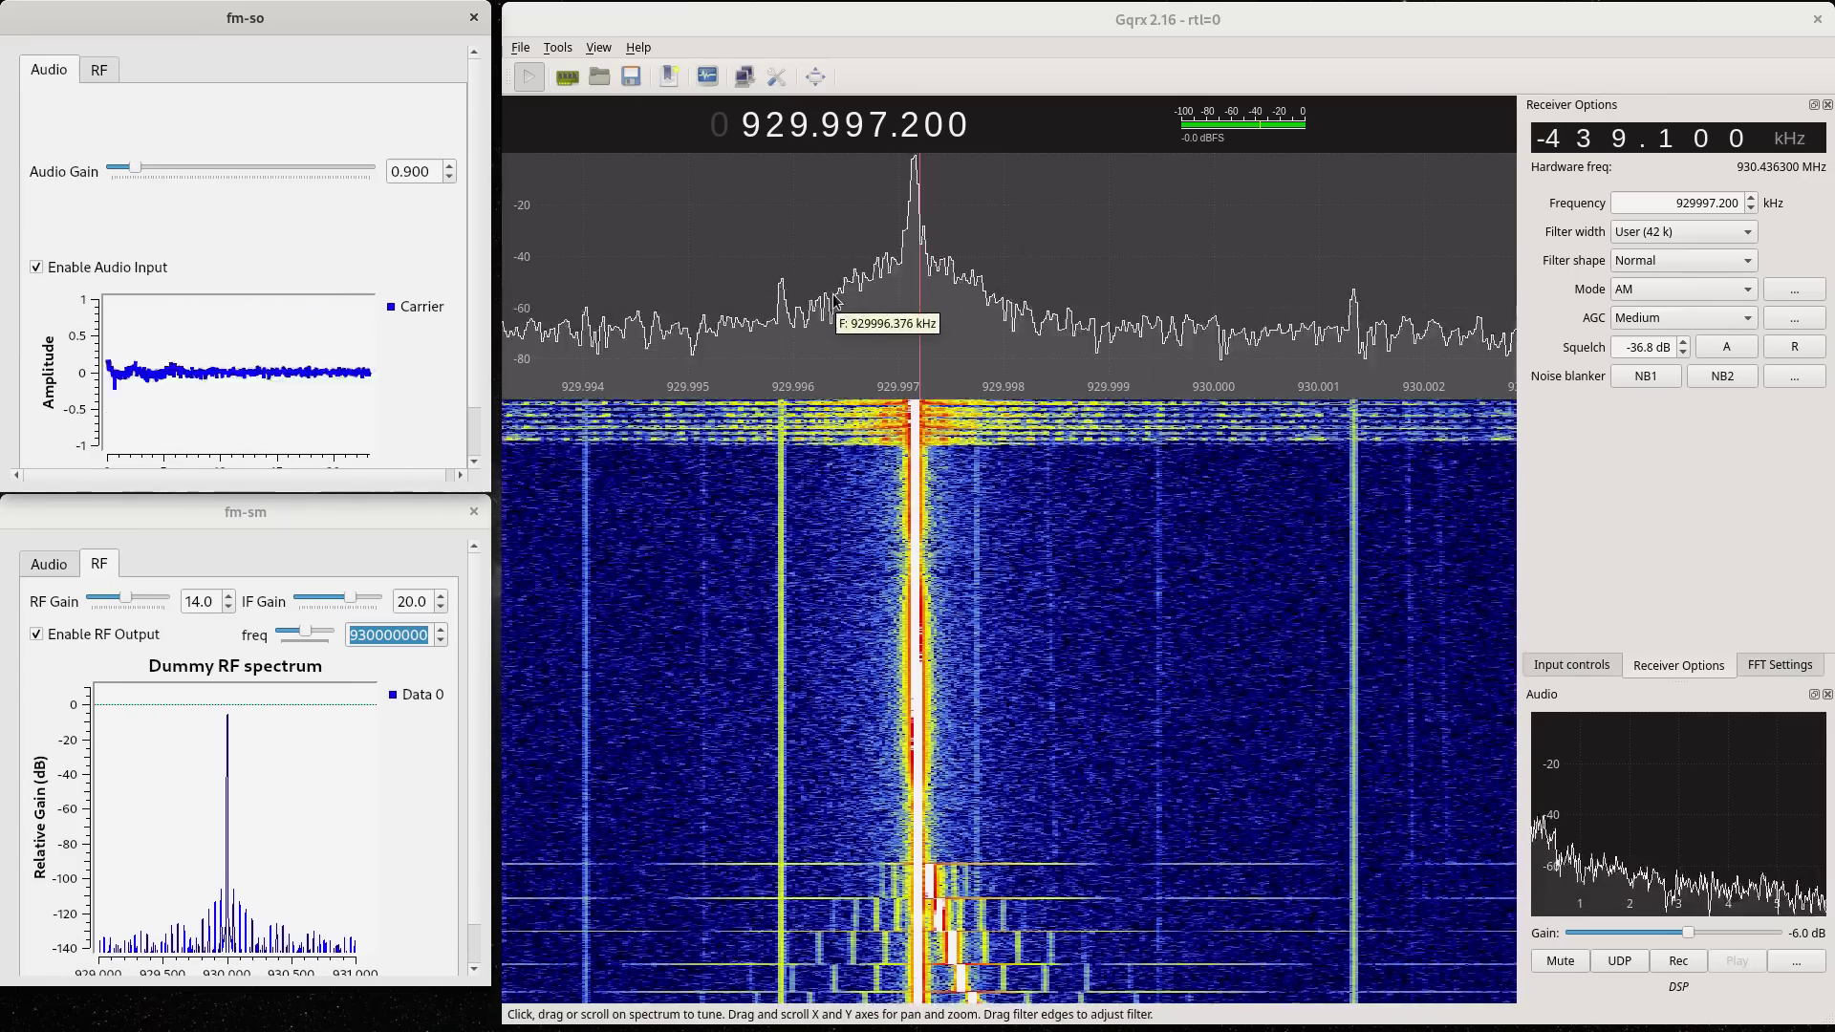
pyautogui.click(50, 564)
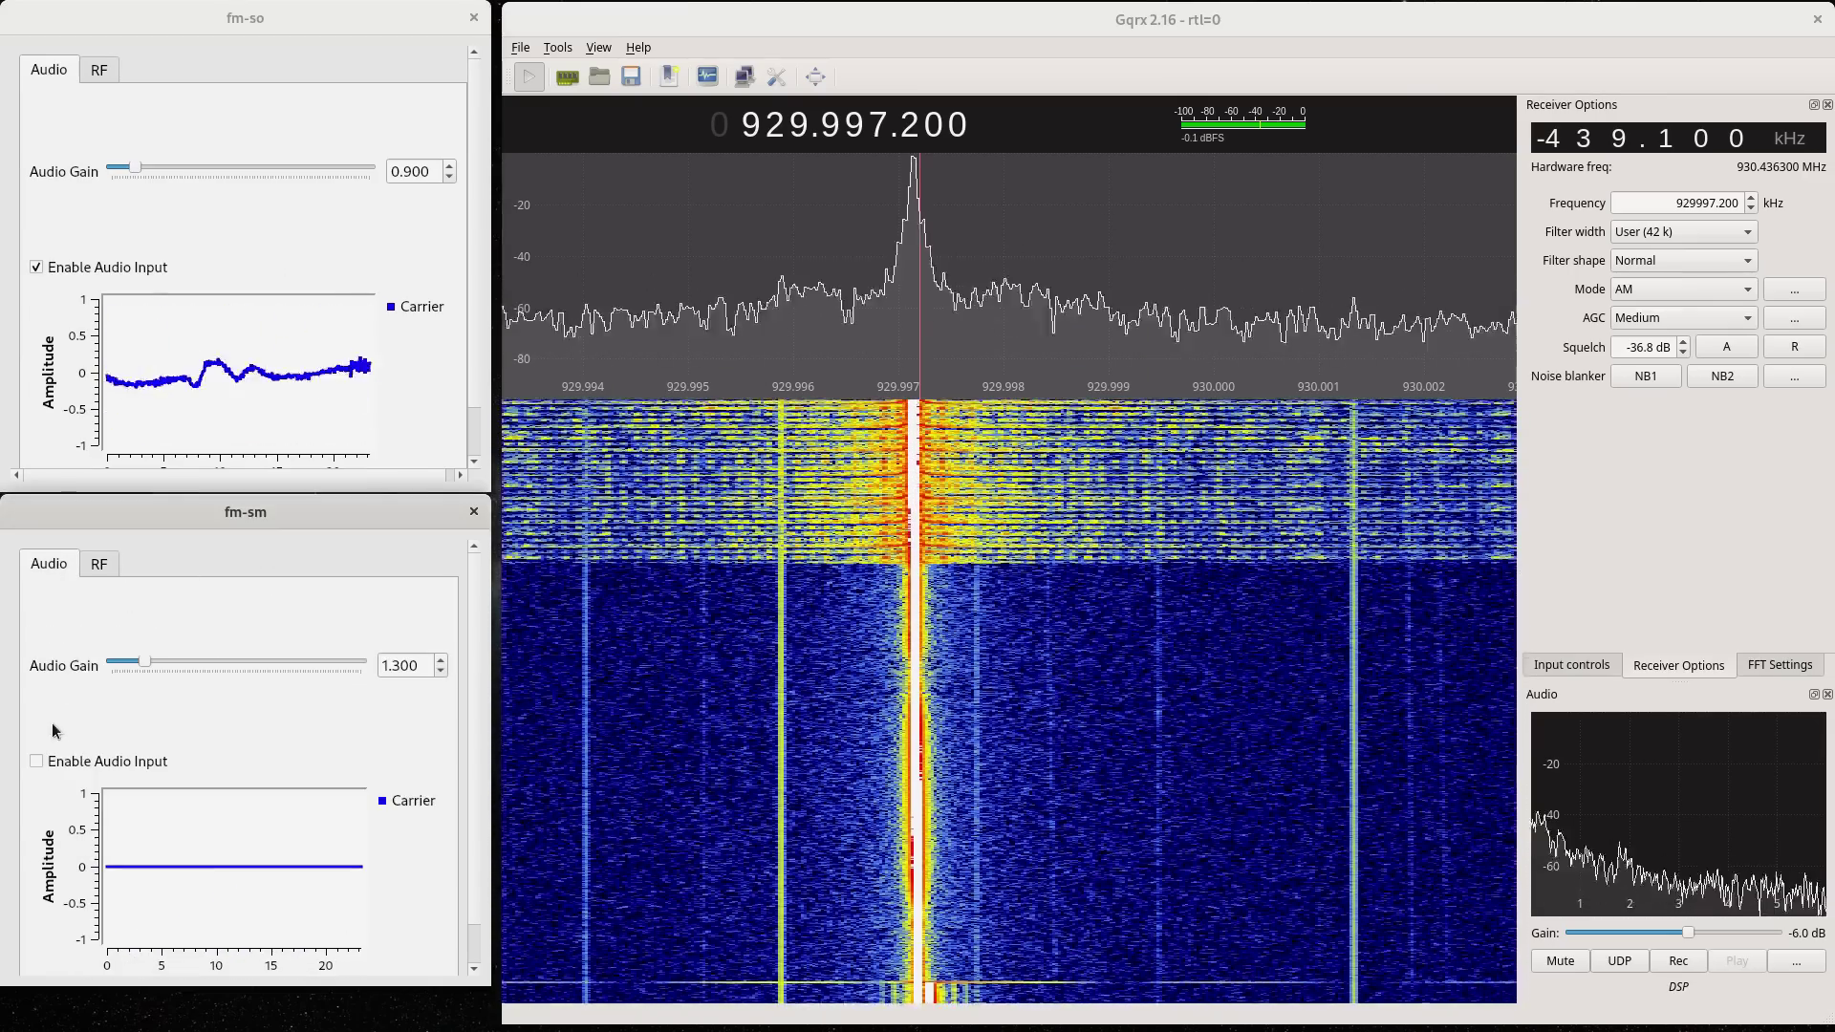
pyautogui.click(36, 761)
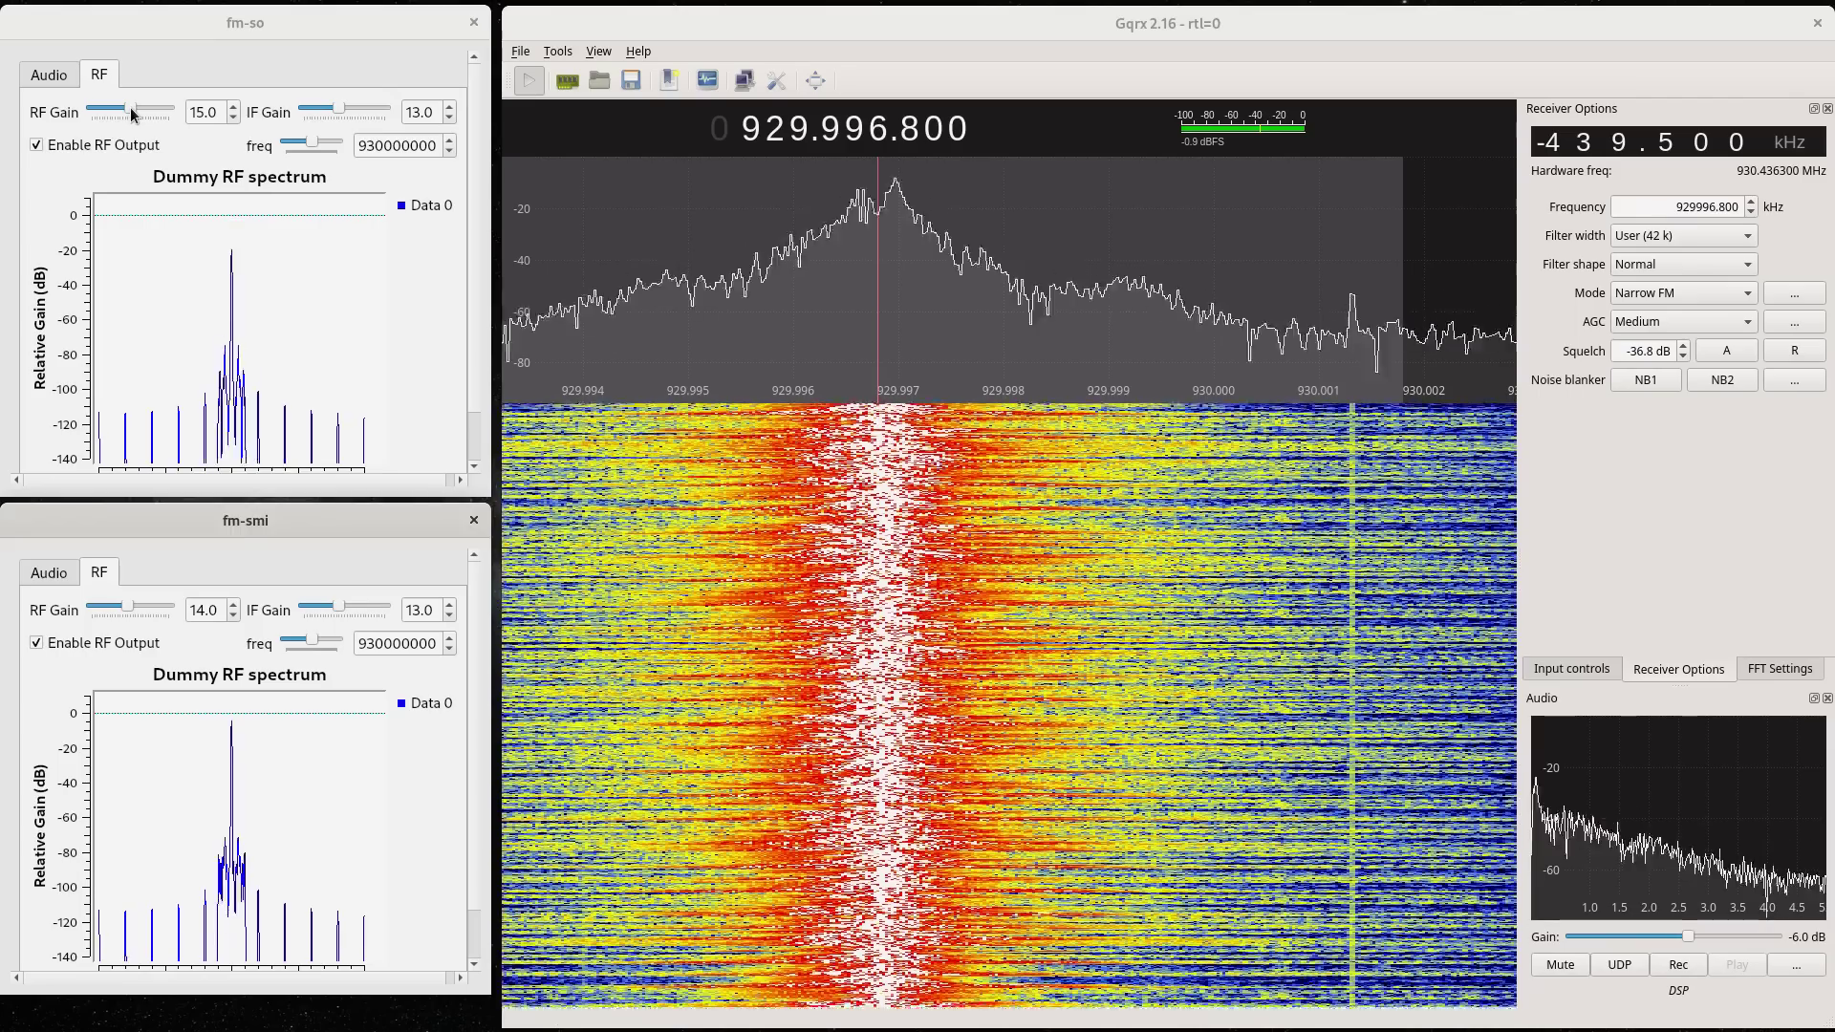
# Step: Bring the fm-so transmitter window into focus
pyautogui.click(133, 114)
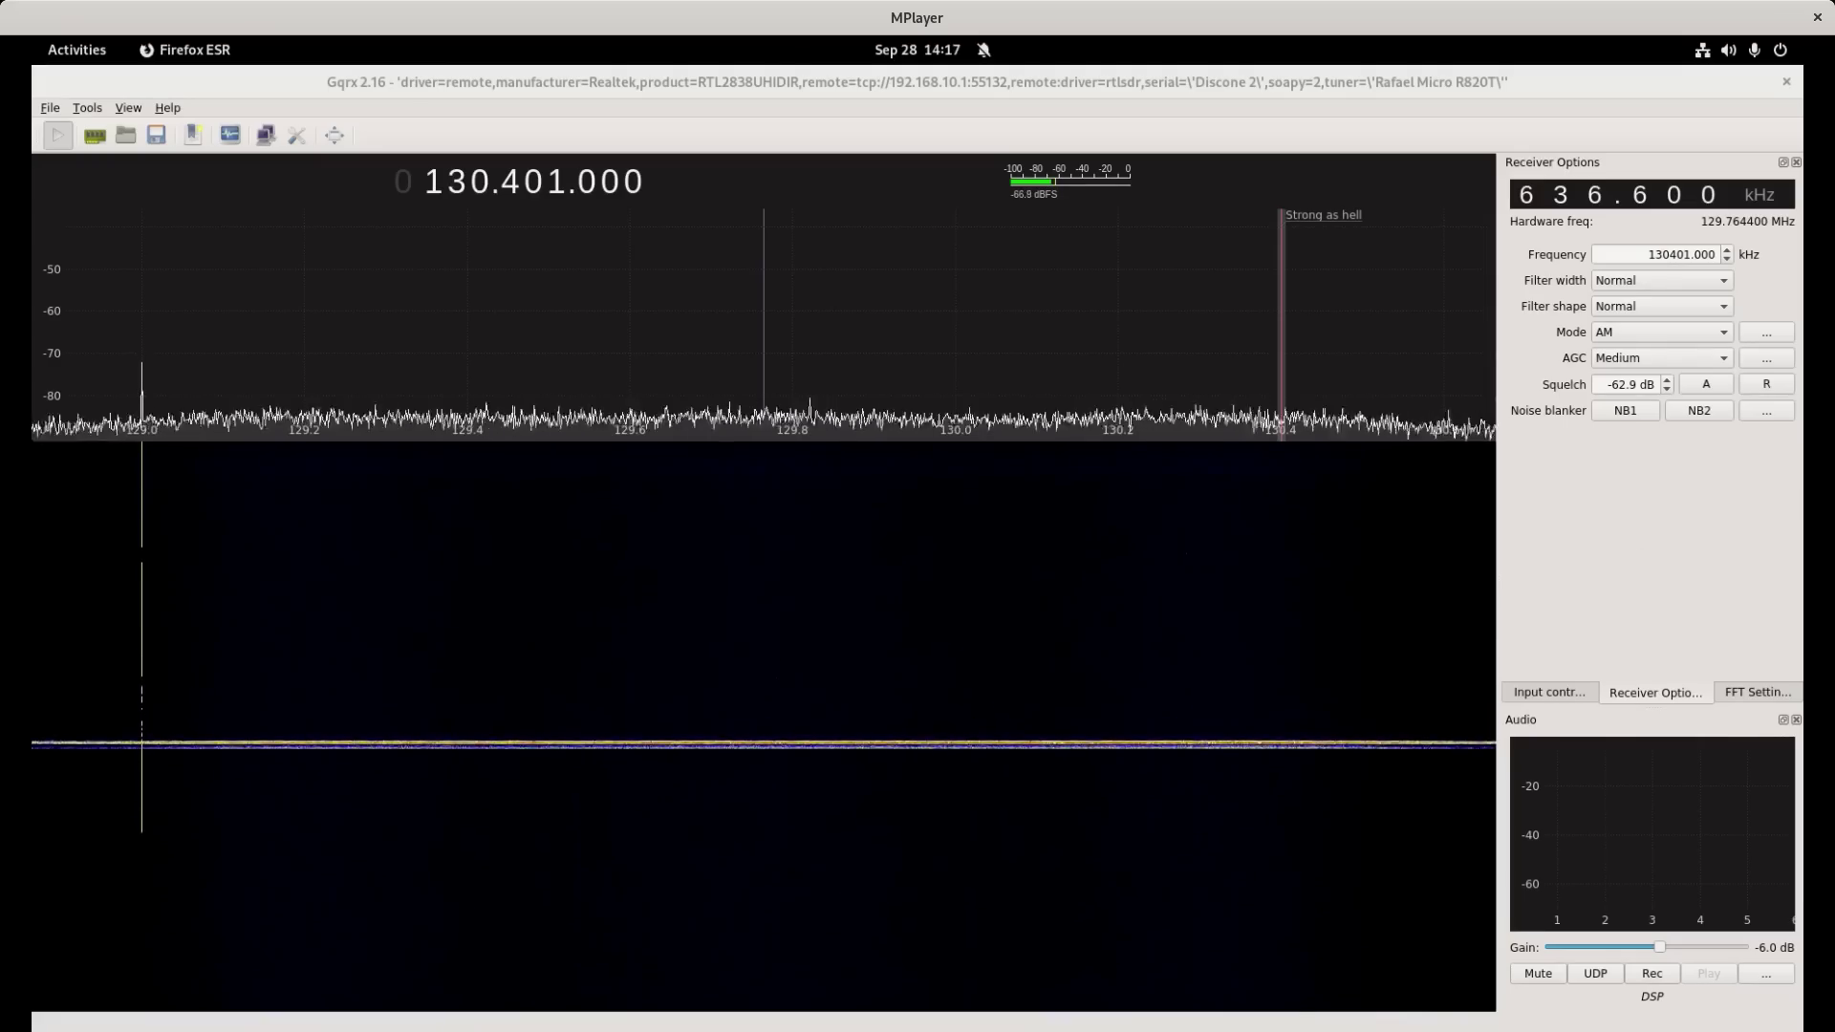
# Step: Seek backwards in the MPlayer recording toward the earlier Gqrx session
pyautogui.press('Left')
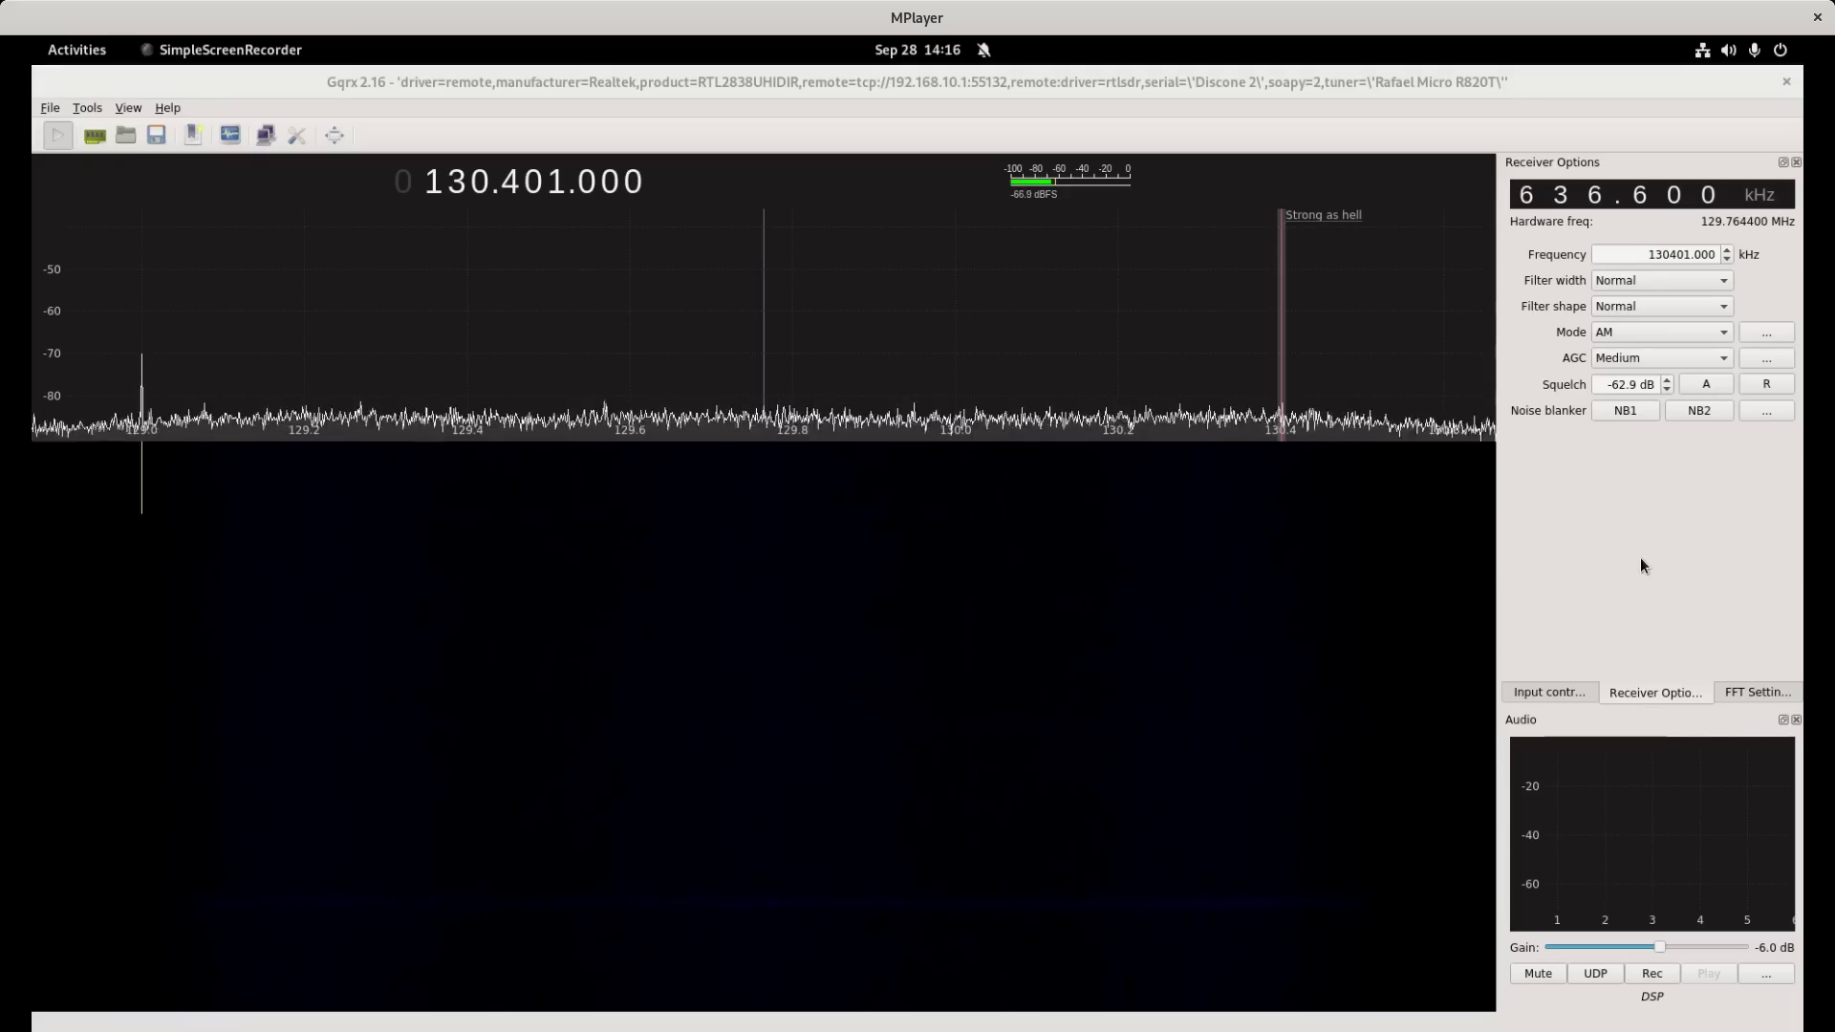